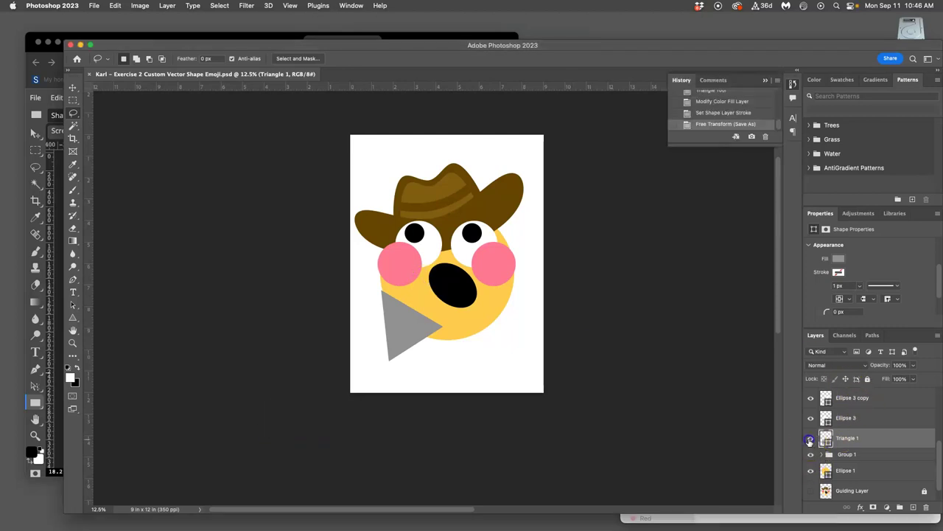
# Step: Check the gray Triangle 1 layer by hiding and reshowing it, then bring up the Edit menu with the Triangle tool active
pyautogui.click(810, 440)
pyautogui.click(810, 440)
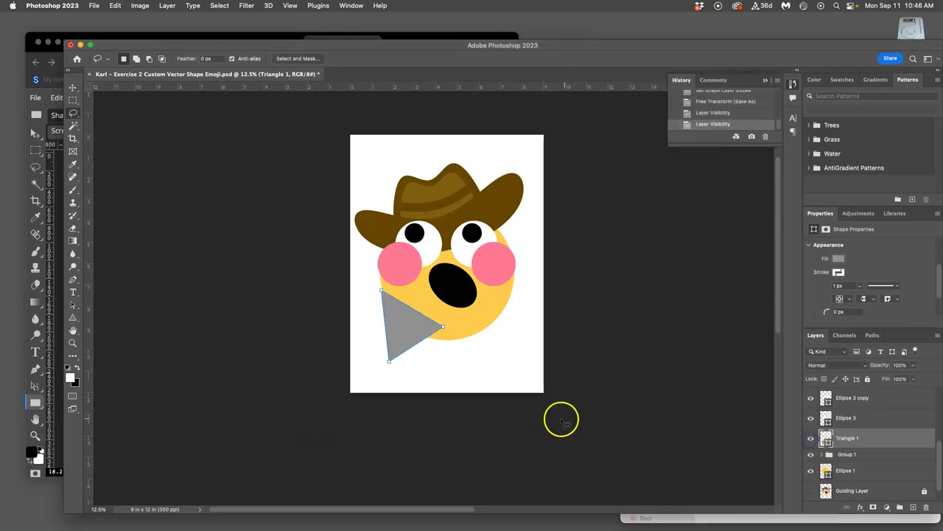
pyautogui.click(72, 318)
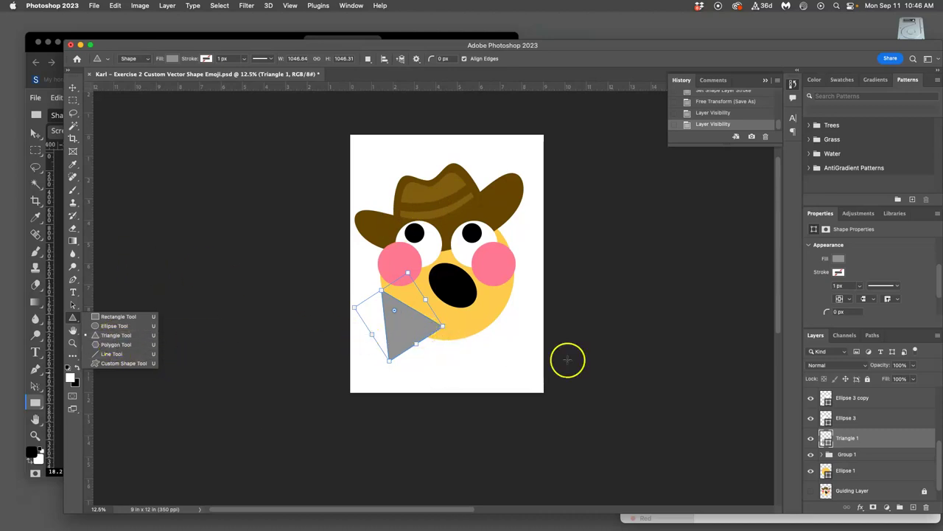
pyautogui.rightClick(409, 328)
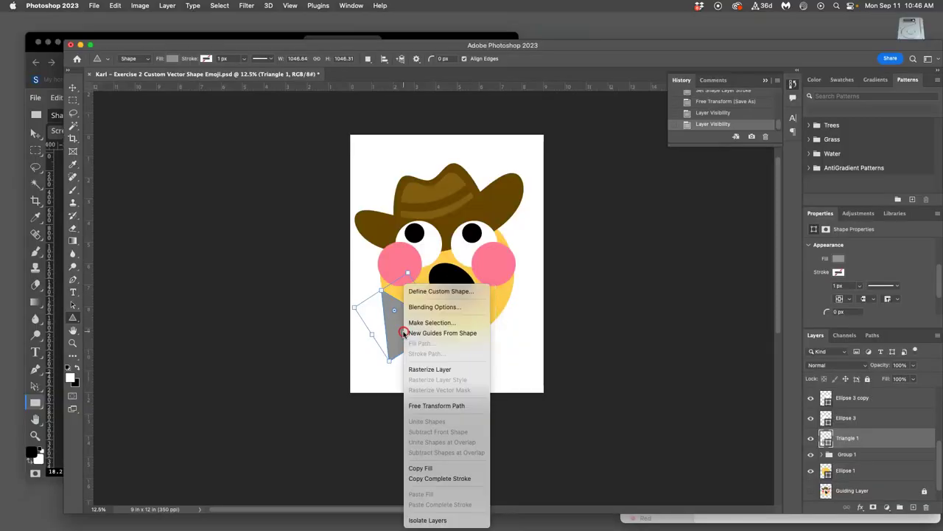
pyautogui.click(402, 333)
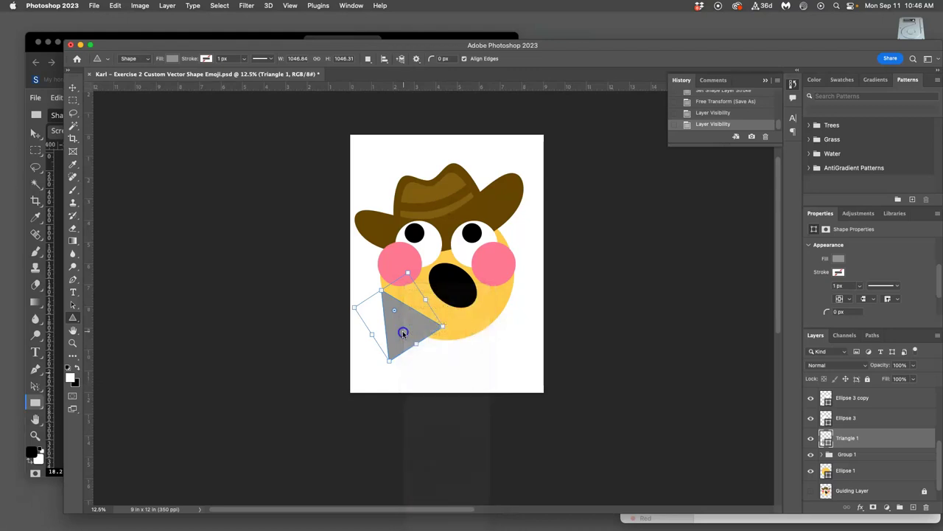
pyautogui.click(115, 5)
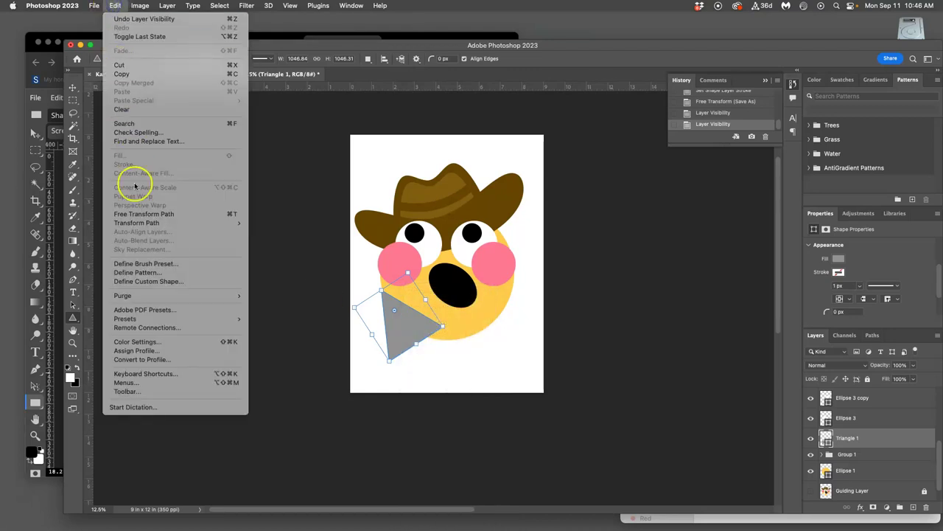
# Step: Warp the gray triangle's path into a curved, bandana-like shape with a bowed left edge and commit it
pyautogui.click(133, 214)
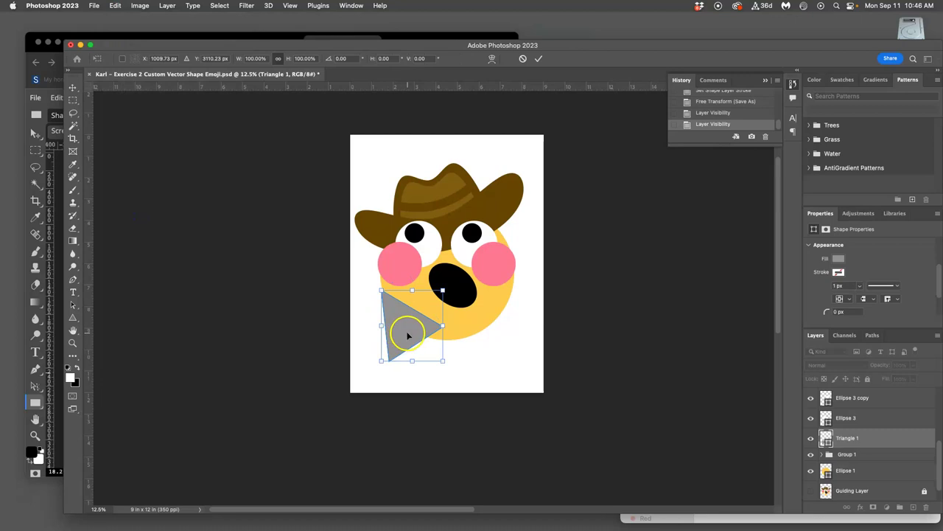
pyautogui.rightClick(408, 335)
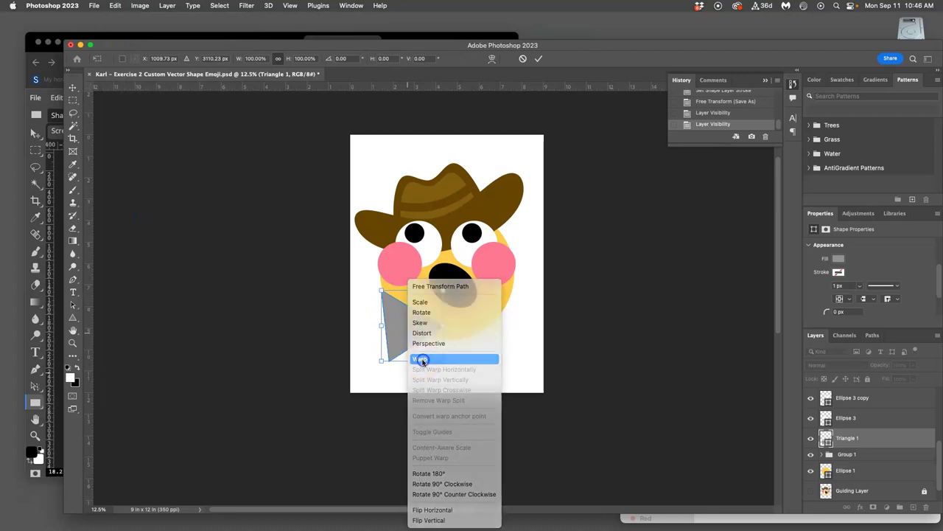
pyautogui.click(424, 359)
pyautogui.moveTo(386, 326); pyautogui.dragTo(415, 317)
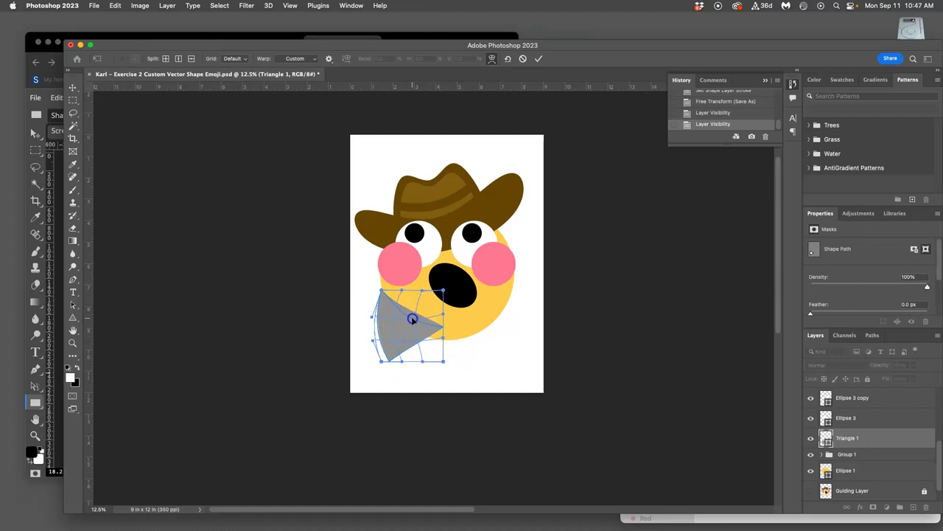
pyautogui.moveTo(418, 335); pyautogui.dragTo(442, 352)
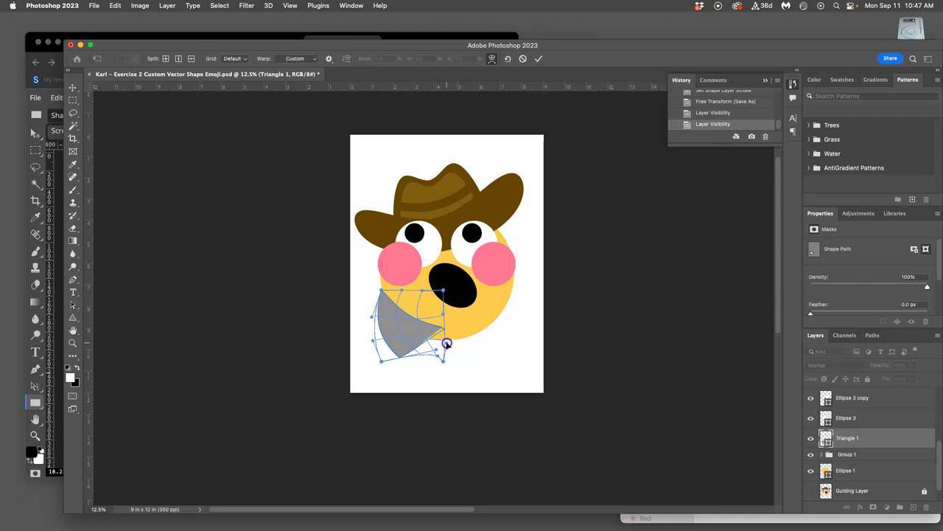
pyautogui.moveTo(454, 335); pyautogui.dragTo(389, 351)
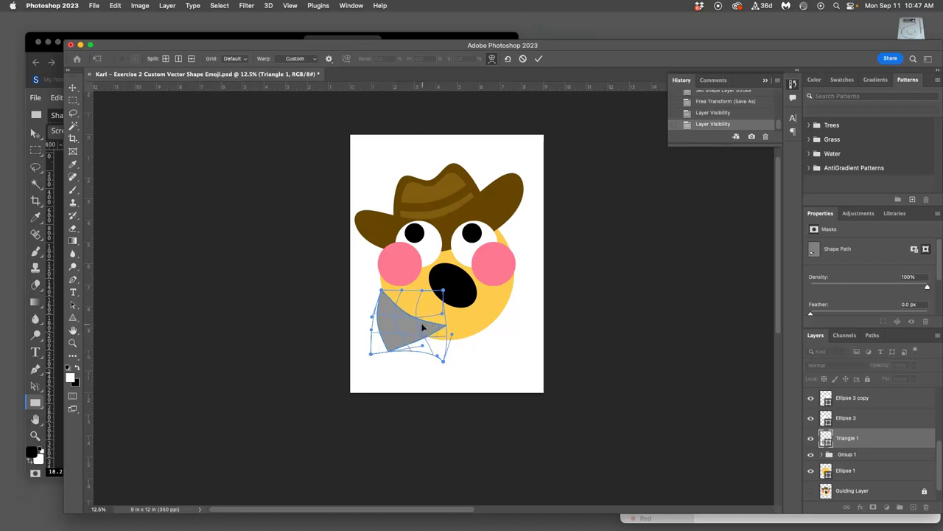
pyautogui.doubleClick(433, 340)
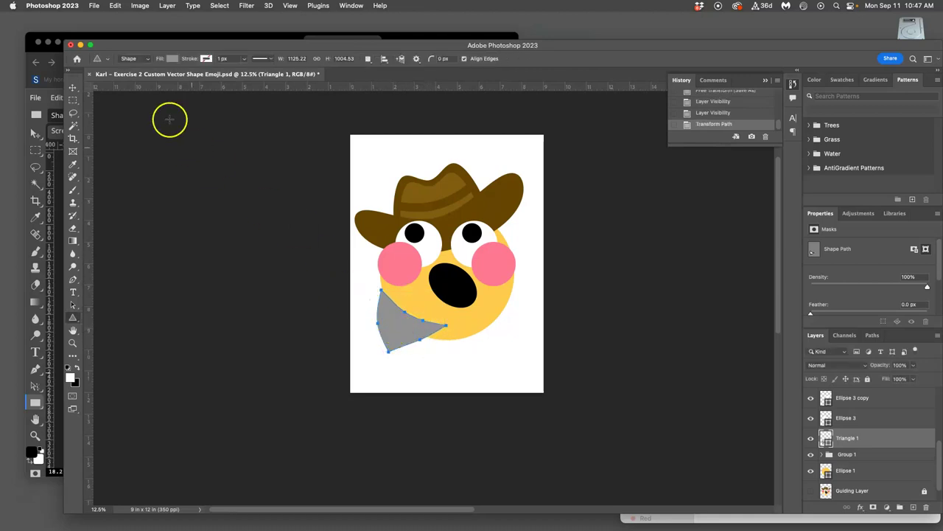
# Step: Transform the warped triangle to about 81% width with a slight 2.8° tilt and commit
pyautogui.click(114, 6)
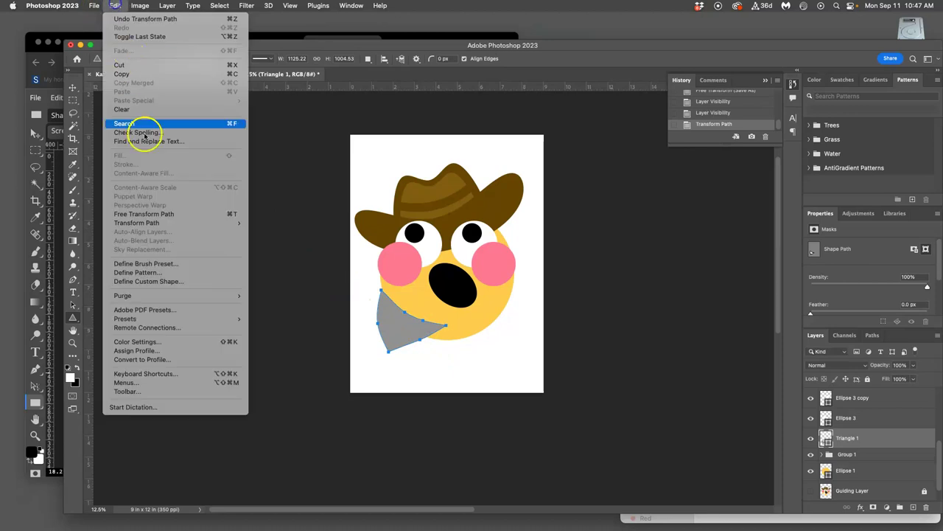
pyautogui.click(161, 216)
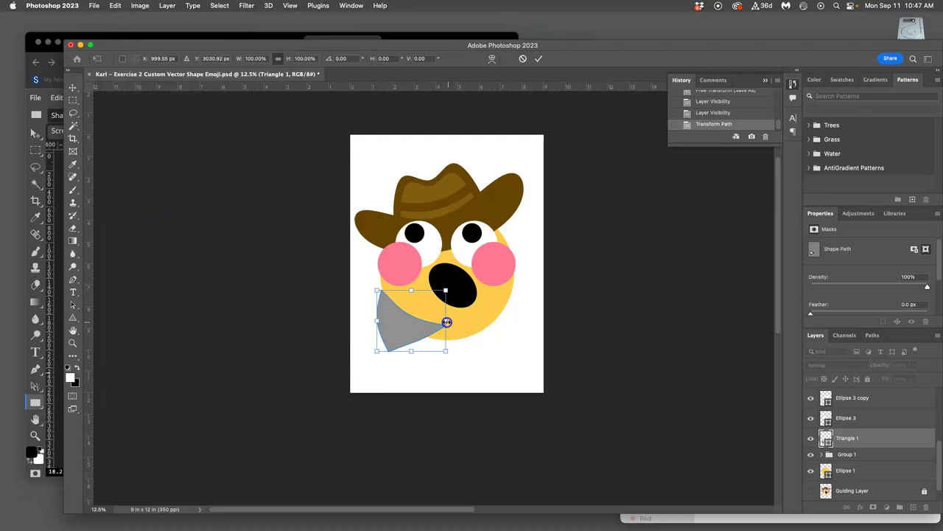
pyautogui.moveTo(447, 322); pyautogui.dragTo(433, 322)
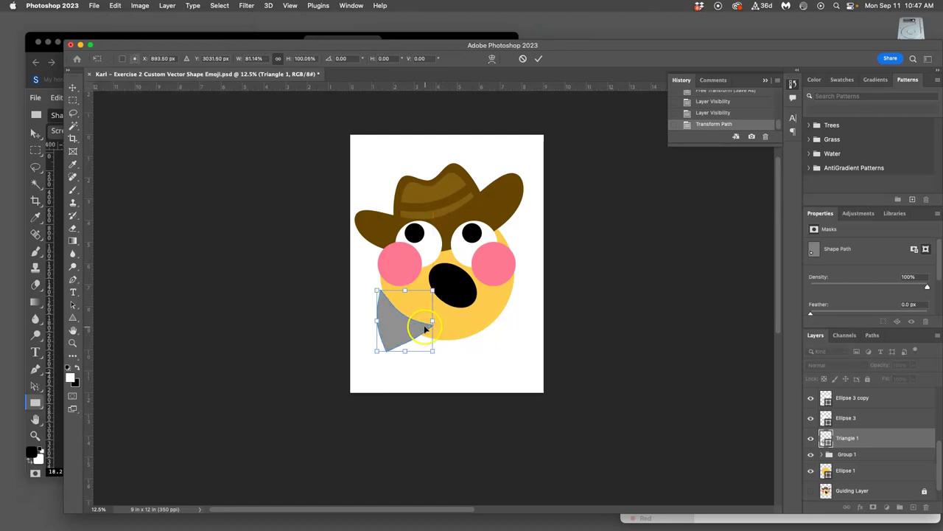
pyautogui.moveTo(440, 289); pyautogui.dragTo(441, 291)
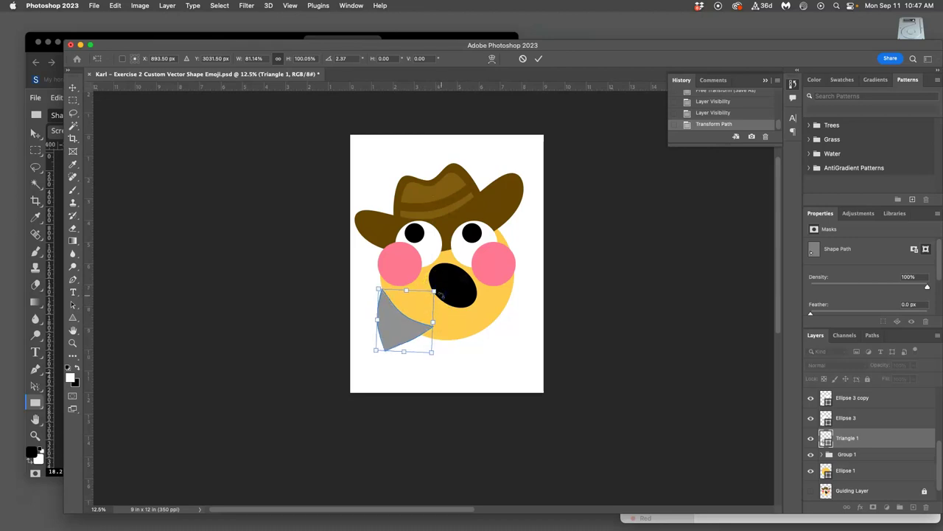
pyautogui.press('super+equal')
pyautogui.press('super+equal')
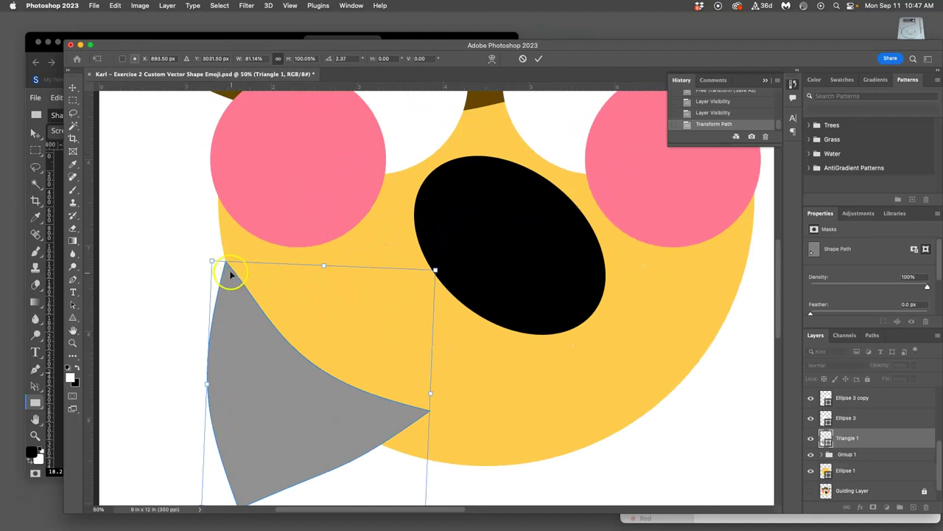
pyautogui.press('Return')
# Step: Switch to the Lasso tool and zoom back out to see the whole emoji
pyautogui.scroll(-3, 338, 288)
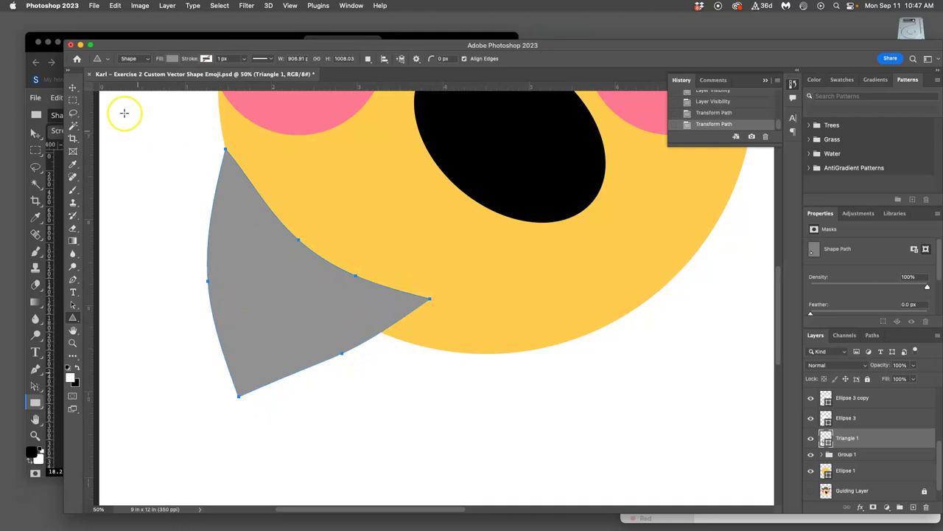
pyautogui.click(73, 114)
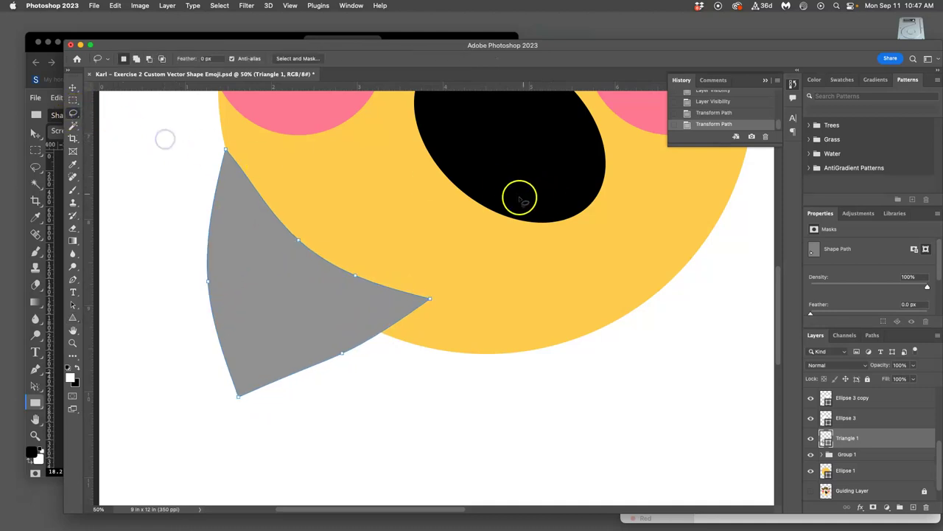
pyautogui.press('super+minus')
pyautogui.press('super+minus')
pyautogui.press('super+minus')
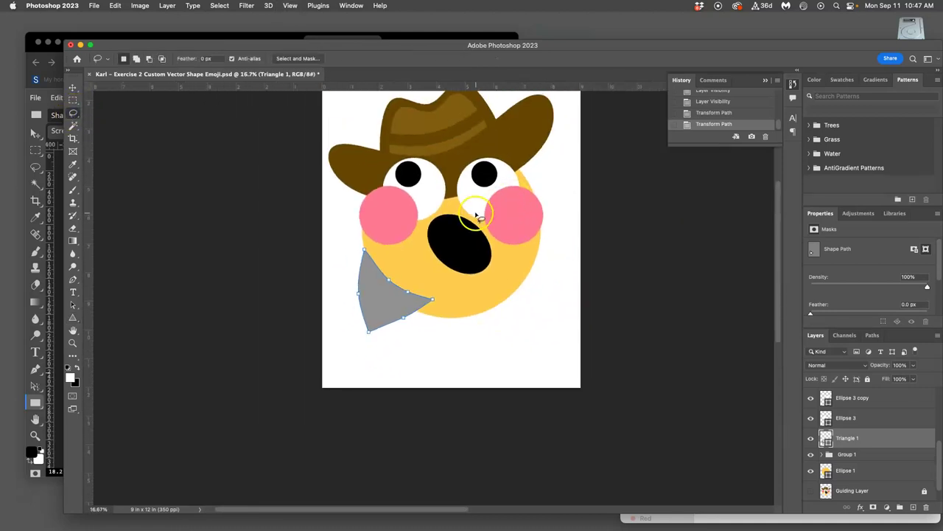
# Step: Change Triangle 1's fill from gray to a muted teal, about #68b8a3
pyautogui.scroll(3, 516, 244)
pyautogui.doubleClick(826, 438)
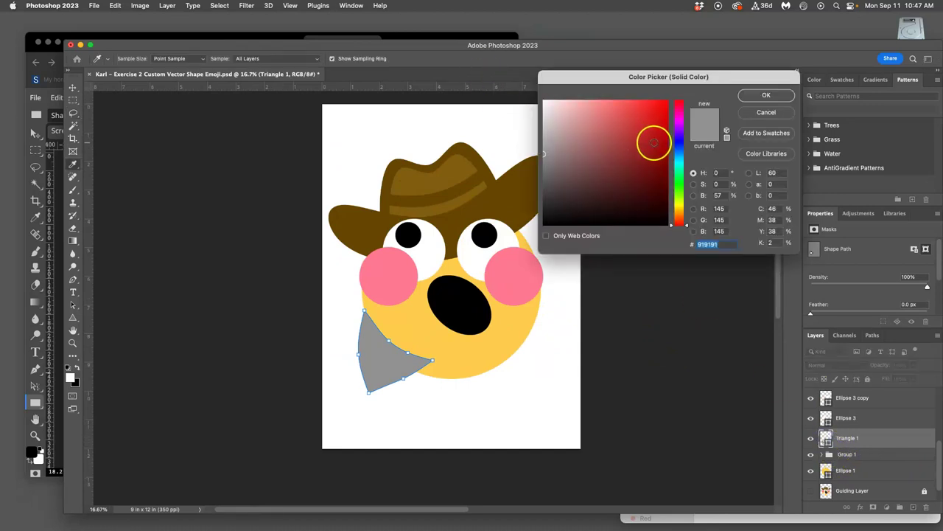
pyautogui.click(678, 159)
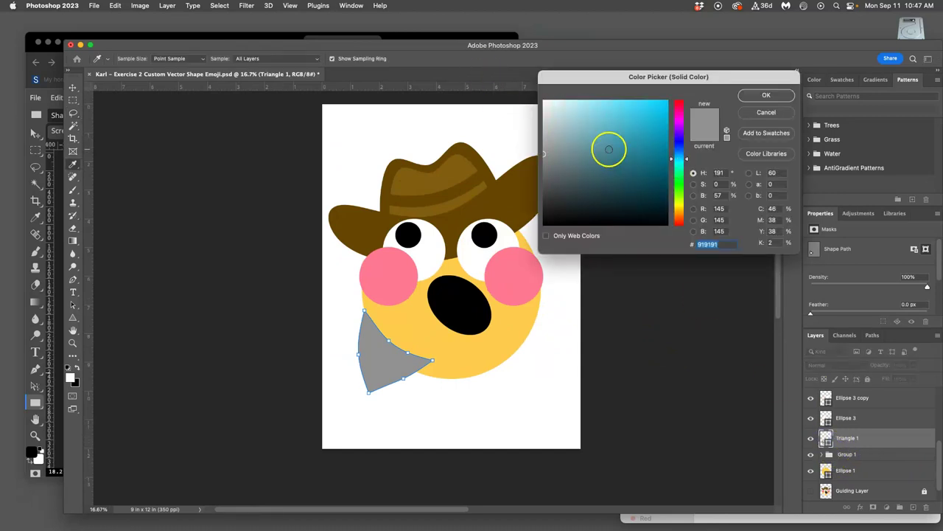
pyautogui.moveTo(609, 150); pyautogui.dragTo(595, 119)
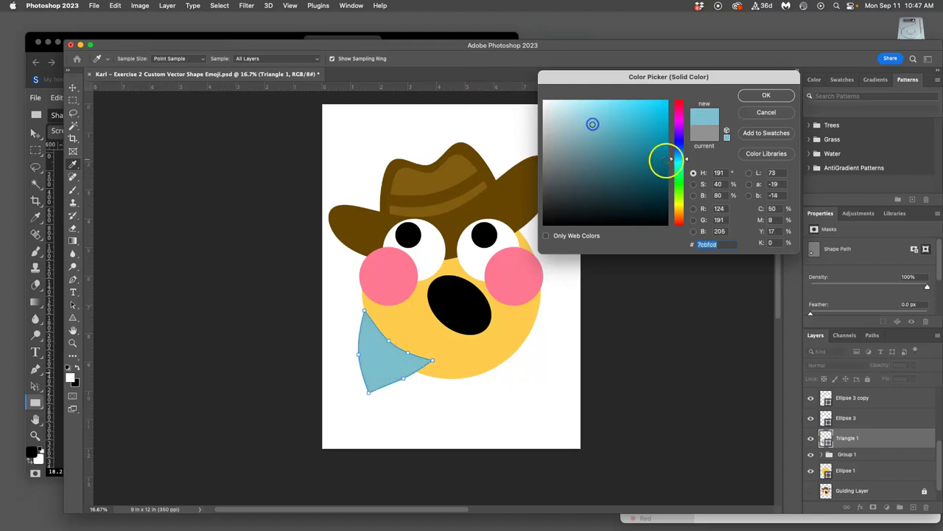
pyautogui.click(671, 164)
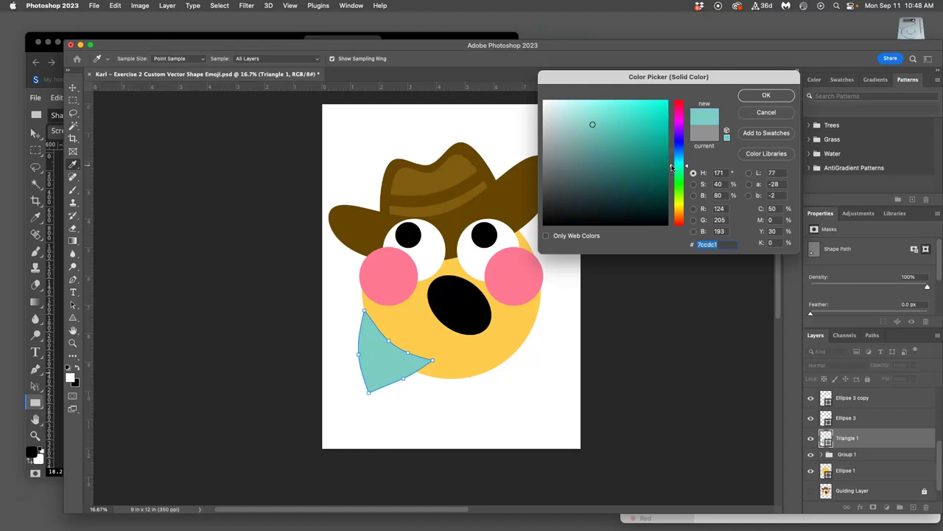
pyautogui.moveTo(670, 169); pyautogui.dragTo(671, 167)
pyautogui.moveTo(572, 147)
pyautogui.mouseDown()
pyautogui.moveTo(578, 127)
pyautogui.moveTo(670, 99)
pyautogui.mouseUp()
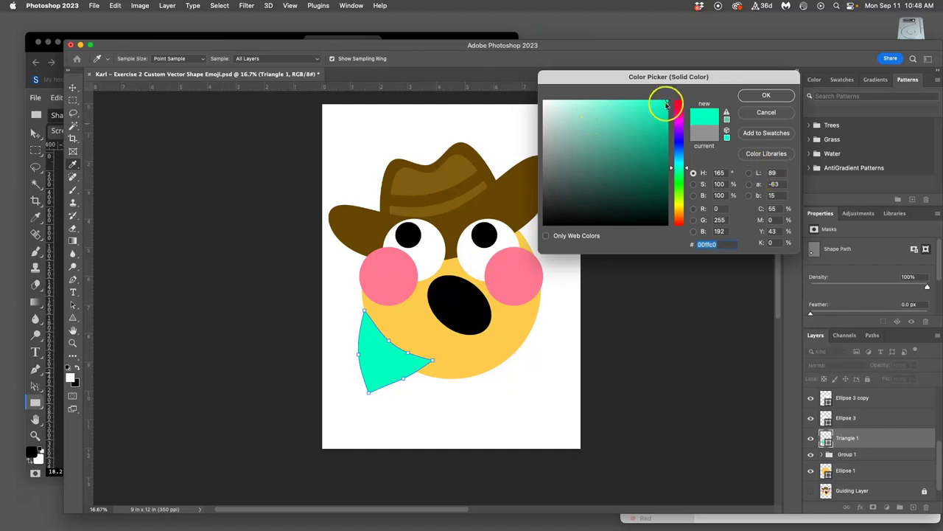
pyautogui.moveTo(667, 99); pyautogui.dragTo(602, 138)
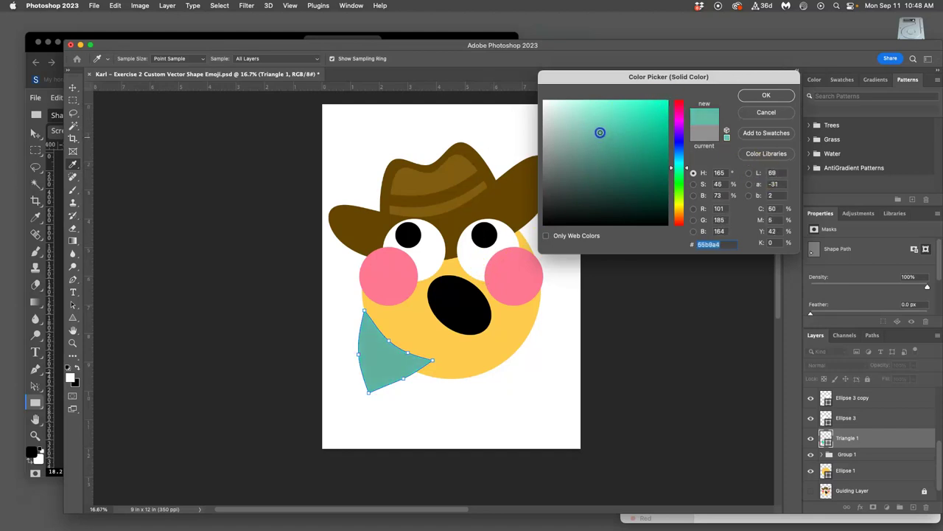
pyautogui.moveTo(599, 132); pyautogui.dragTo(596, 133)
pyautogui.click(780, 96)
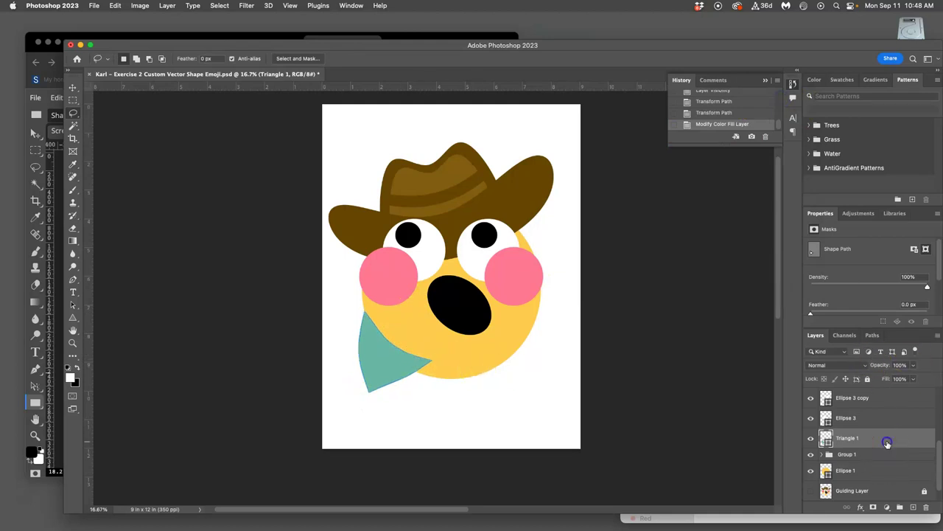
# Step: Duplicate the teal triangle, flip the copy horizontally, and place it on the right side below the face
pyautogui.press('super+j')
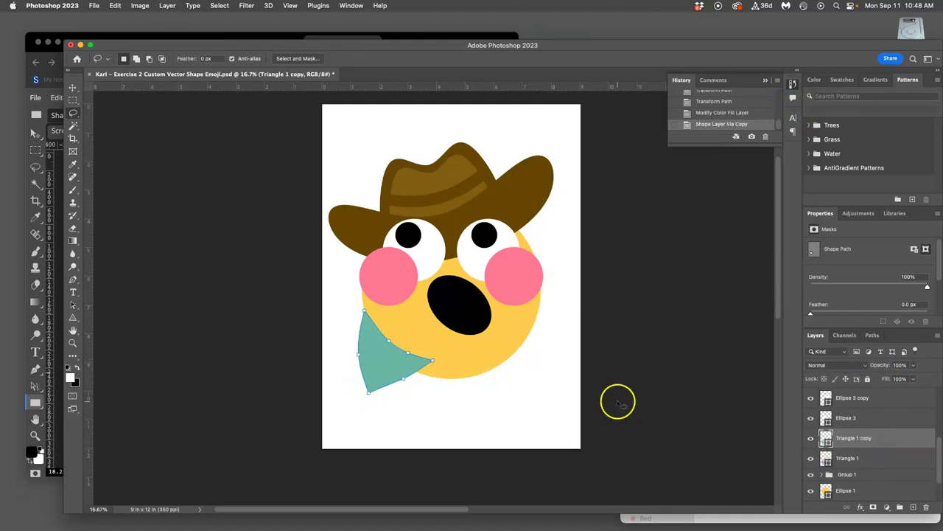
pyautogui.press('super+t')
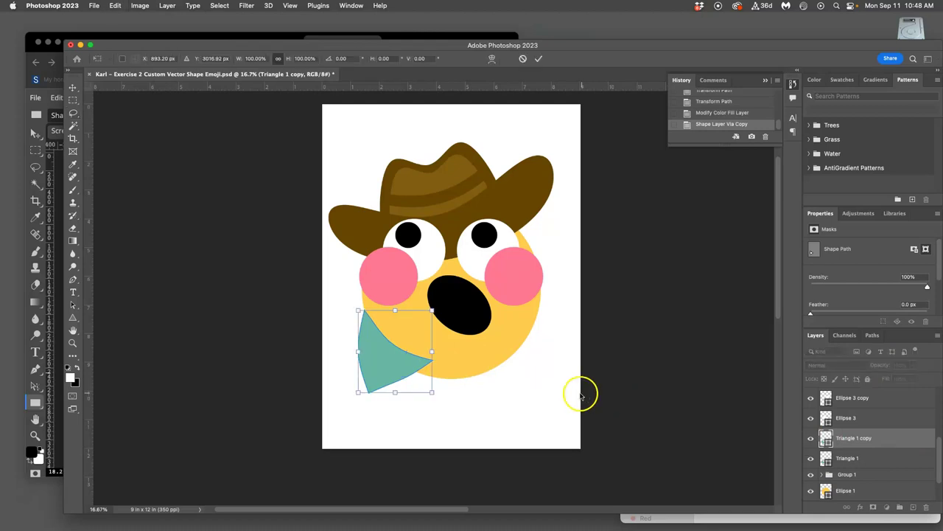
pyautogui.rightClick(396, 363)
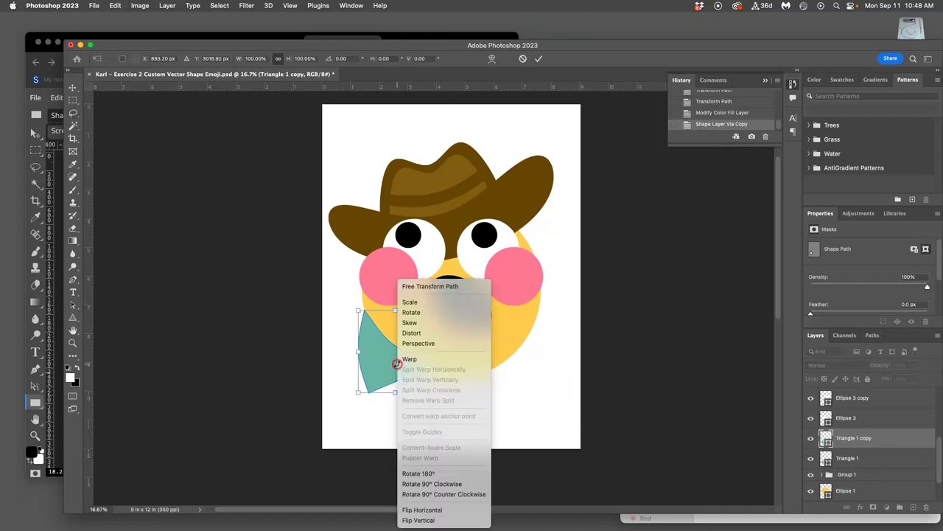
pyautogui.click(441, 510)
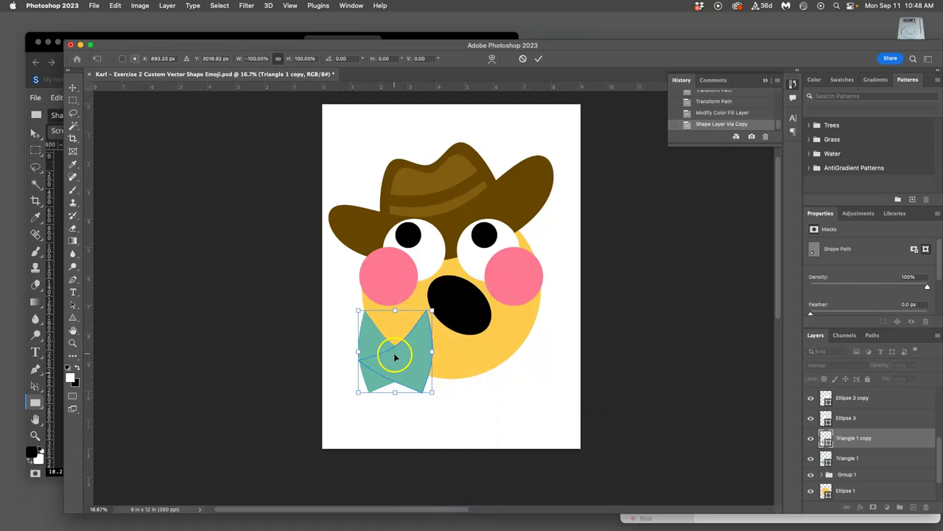
pyautogui.moveTo(394, 356); pyautogui.dragTo(506, 356)
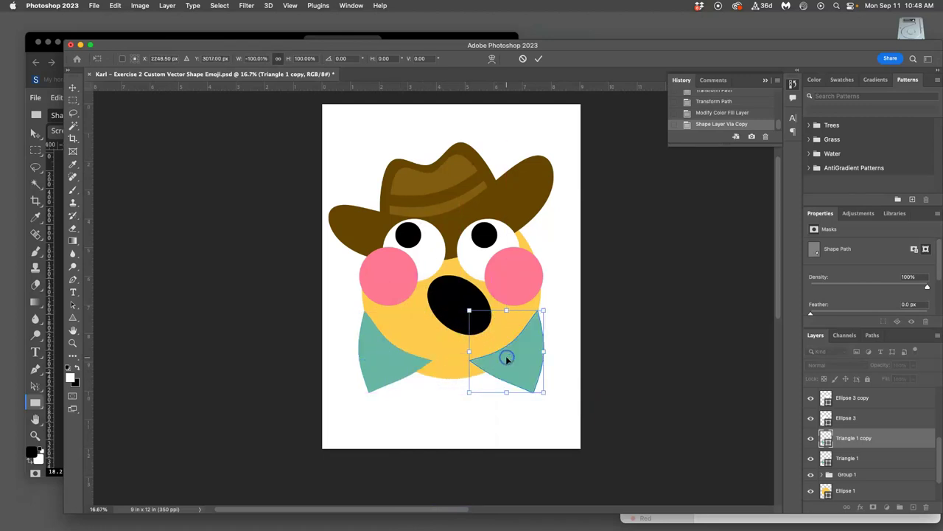
pyautogui.click(555, 374)
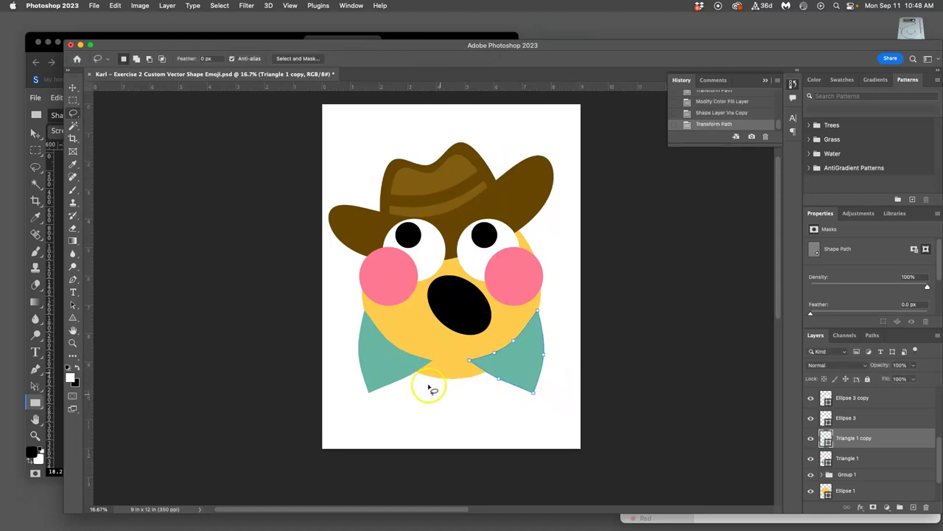
# Step: Draw a small new triangle below the chin and delete the extra layer
pyautogui.click(72, 317)
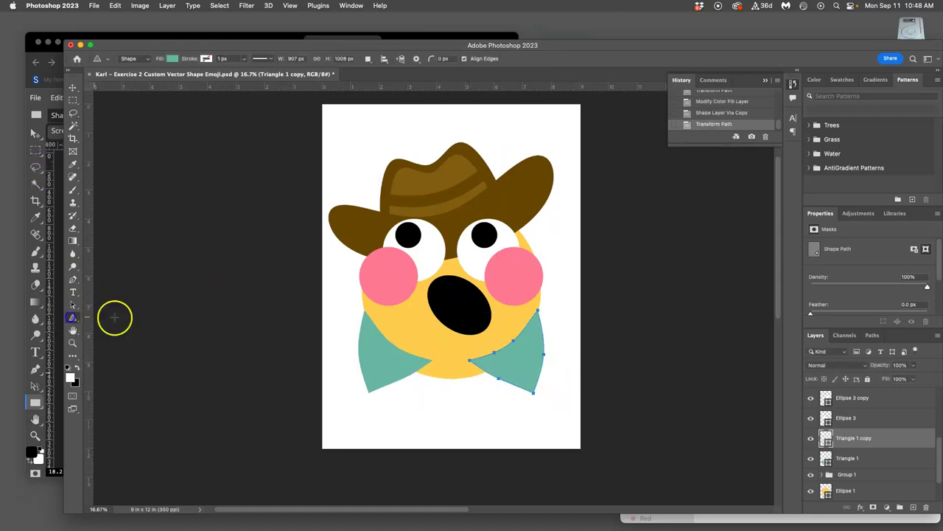
pyautogui.moveTo(415, 371); pyautogui.dragTo(431, 396)
pyautogui.press('BackSpace')
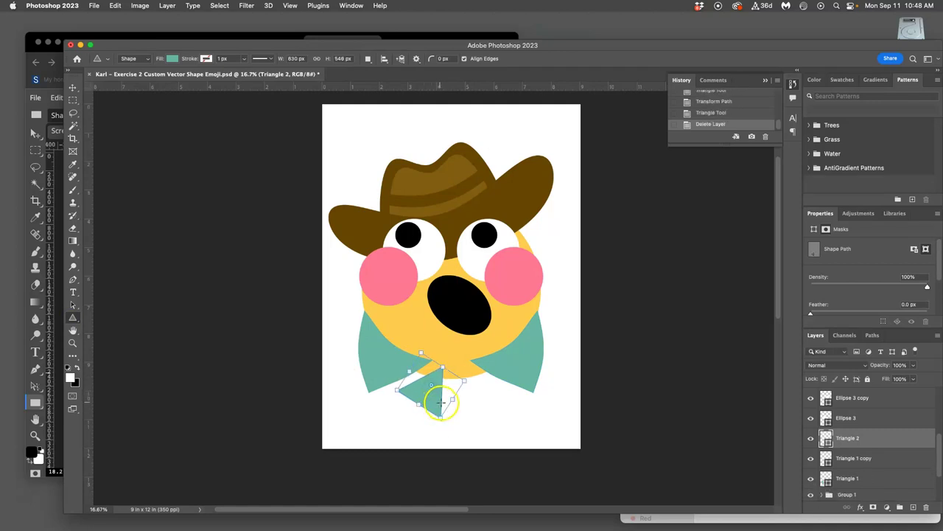
# Step: Move Triangle 2 under the chin and rotate it about 15.7°
pyautogui.click(72, 87)
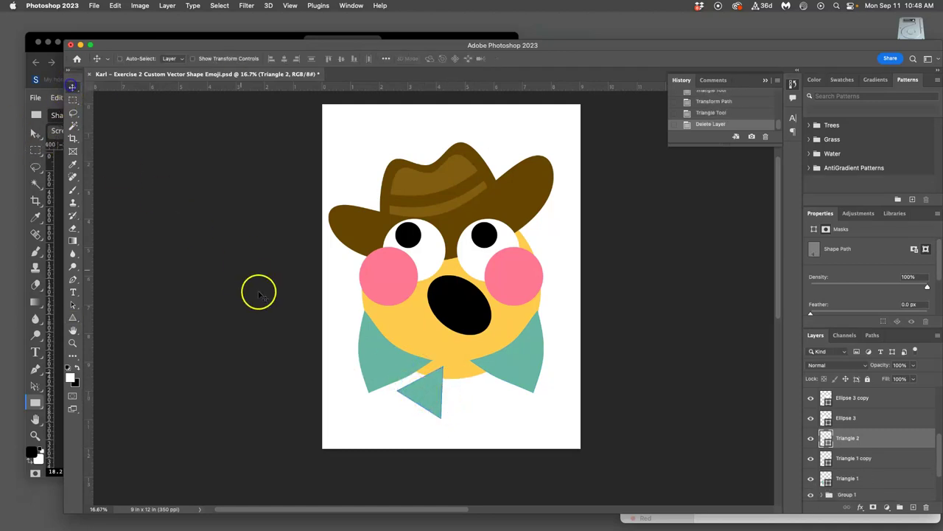
pyautogui.moveTo(427, 389)
pyautogui.mouseDown()
pyautogui.moveTo(421, 375)
pyautogui.moveTo(412, 379)
pyautogui.moveTo(421, 386)
pyautogui.moveTo(409, 381)
pyautogui.moveTo(455, 386)
pyautogui.moveTo(430, 384)
pyautogui.mouseUp()
pyautogui.press('super+t')
pyautogui.moveTo(445, 353); pyautogui.dragTo(428, 367)
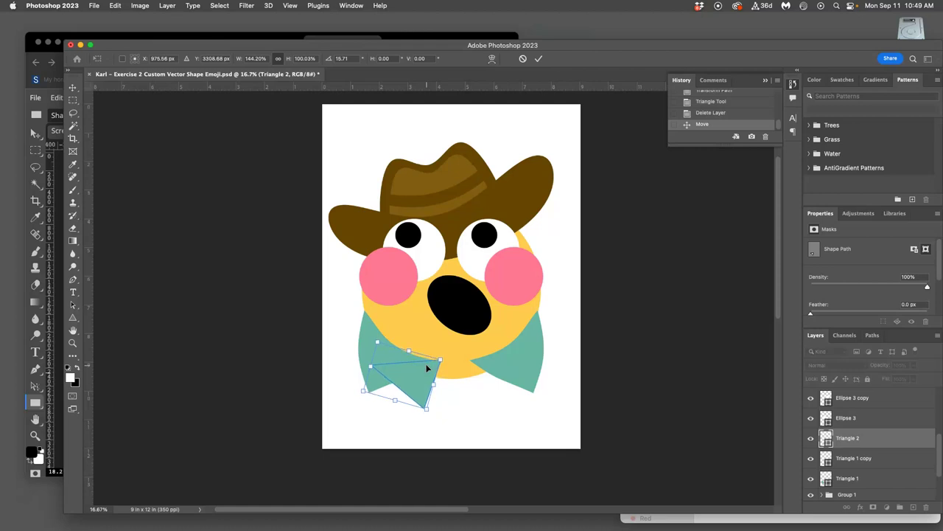
pyautogui.press('Return')
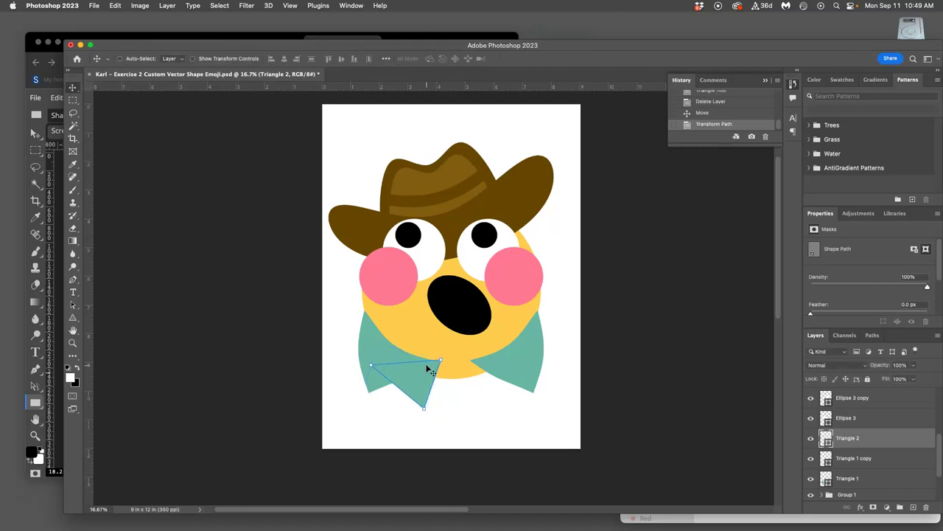
# Step: Recolor Triangle 2 to a lighter teal (#99dbcb) and move its layer below both collar pieces
pyautogui.doubleClick(826, 438)
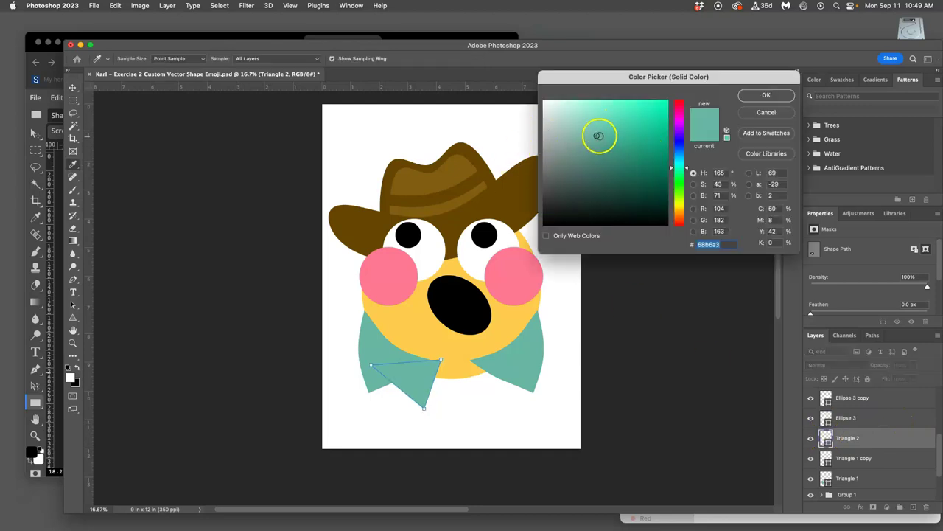
pyautogui.click(581, 117)
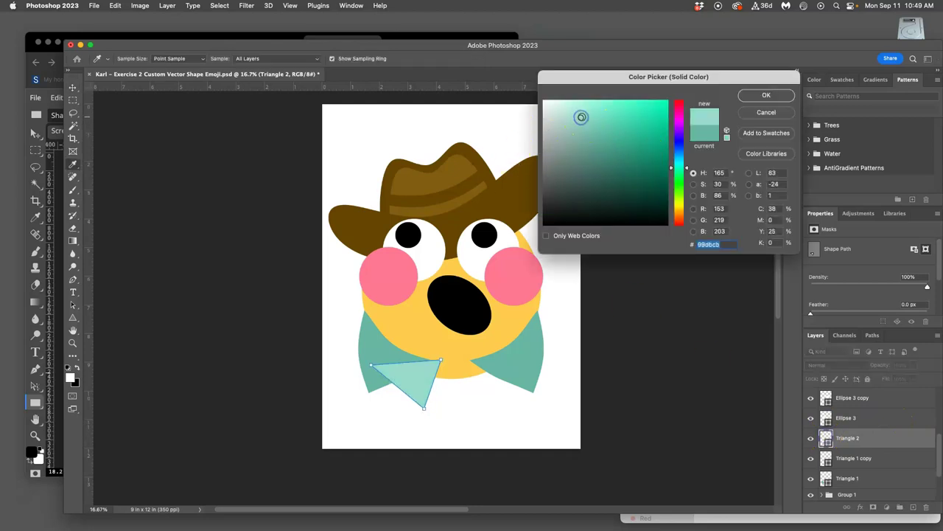
pyautogui.click(766, 95)
pyautogui.moveTo(867, 438); pyautogui.dragTo(864, 480)
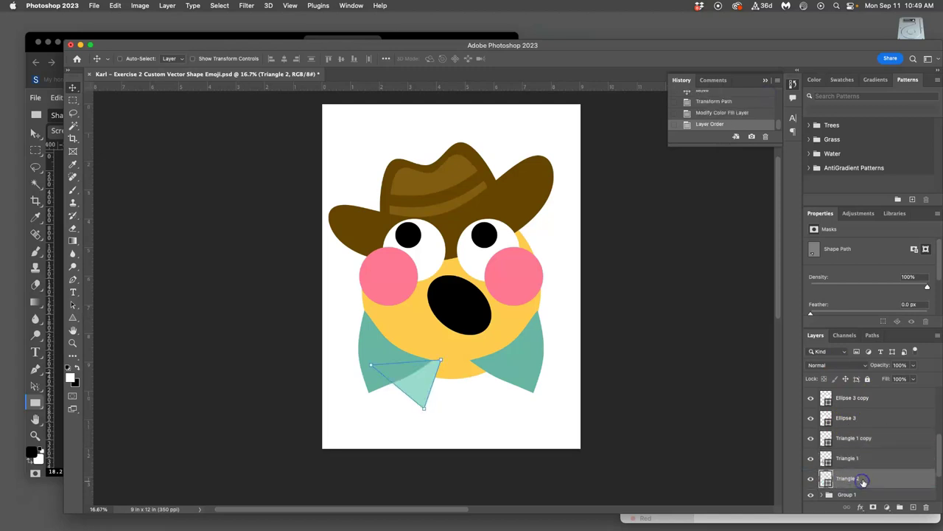
pyautogui.press('super+t')
# Step: Distort Triangle 2 by dragging its corners outward into a wider collar-flap shape
pyautogui.rightClick(417, 393)
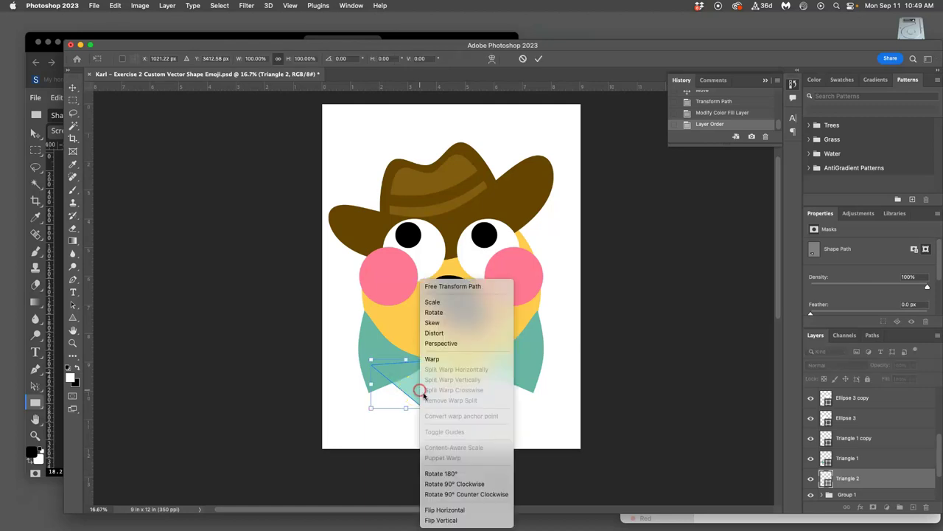
pyautogui.click(435, 334)
pyautogui.moveTo(437, 407); pyautogui.dragTo(467, 410)
pyautogui.moveTo(371, 406)
pyautogui.mouseDown()
pyautogui.moveTo(361, 423)
pyautogui.moveTo(368, 410)
pyautogui.mouseUp()
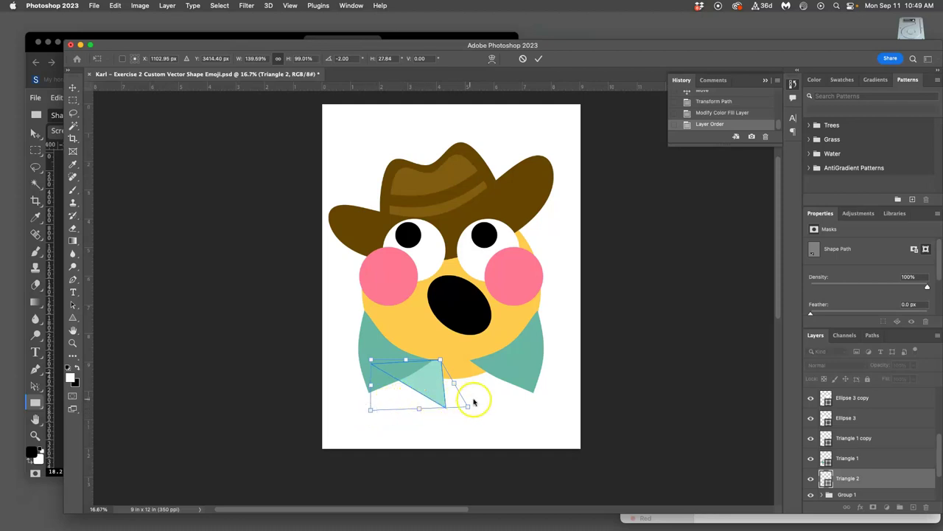
pyautogui.moveTo(469, 408); pyautogui.dragTo(463, 401)
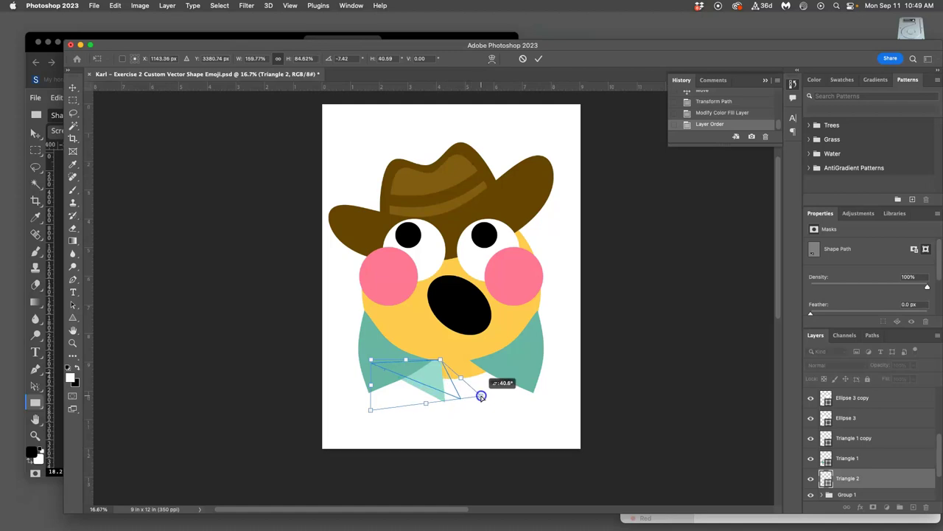
pyautogui.moveTo(481, 397); pyautogui.dragTo(475, 399)
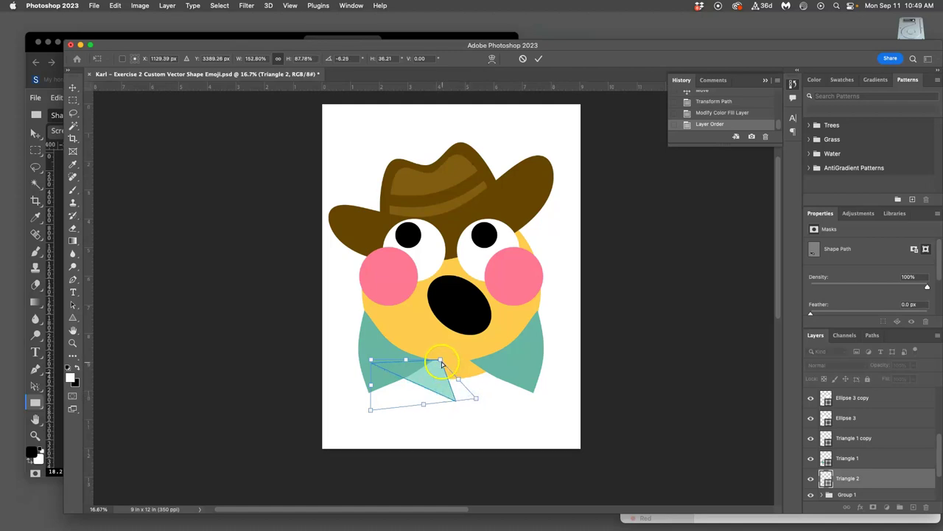
pyautogui.moveTo(440, 361); pyautogui.dragTo(437, 363)
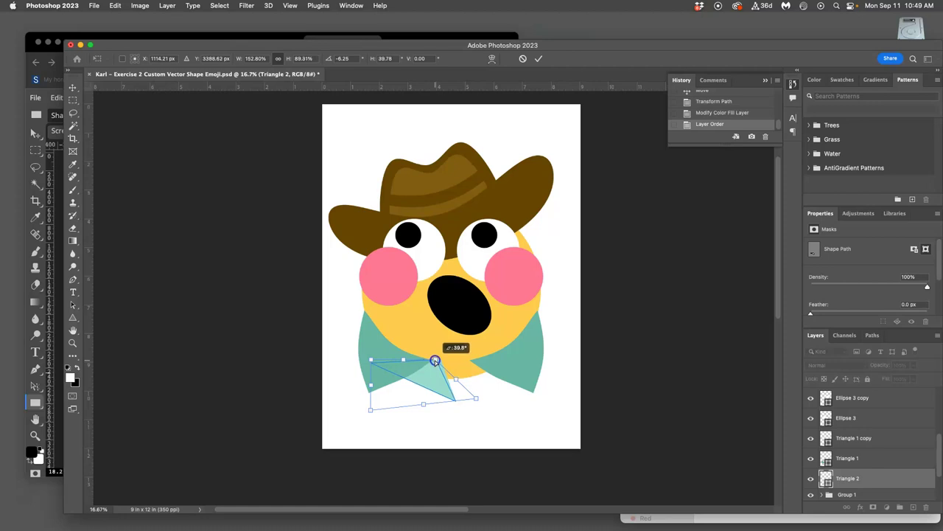
# Step: Warp the flap into a curved shape and commit it
pyautogui.rightClick(453, 381)
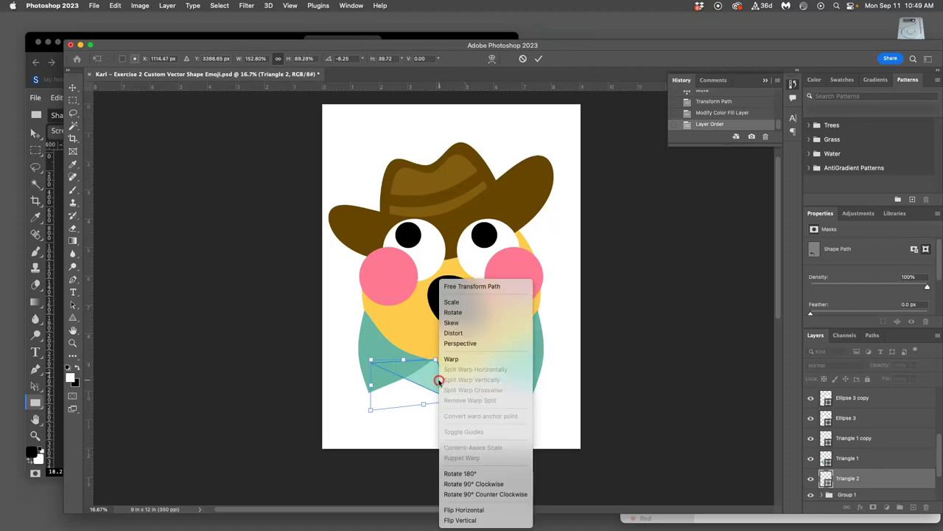
pyautogui.click(453, 362)
pyautogui.moveTo(419, 383); pyautogui.dragTo(473, 398)
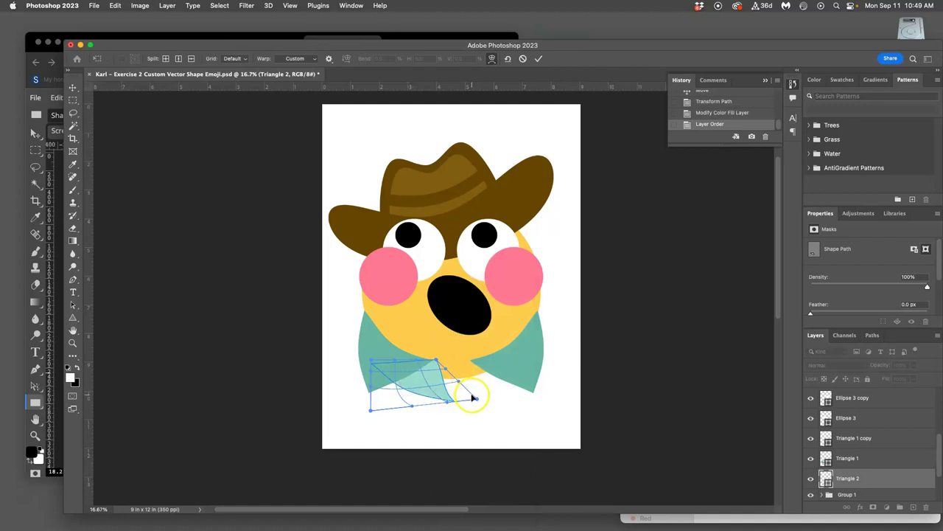
pyautogui.press('Return')
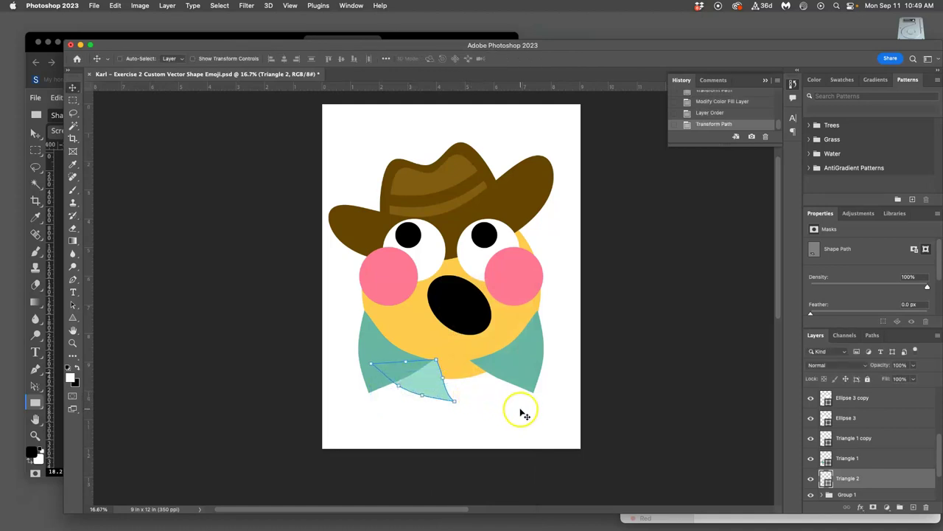
# Step: Duplicate the mint flap, flip the copy horizontally, and move it right of the chin
pyautogui.press('super+j')
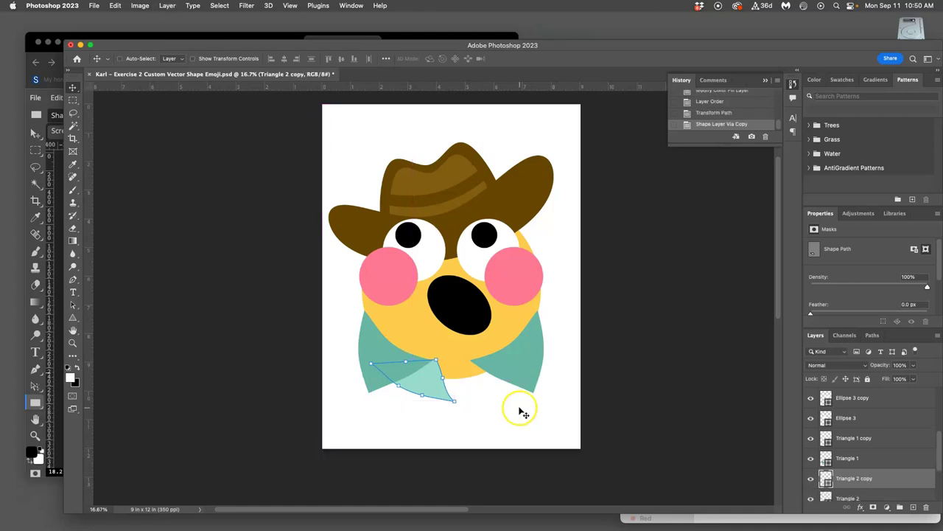
pyautogui.press('super+t')
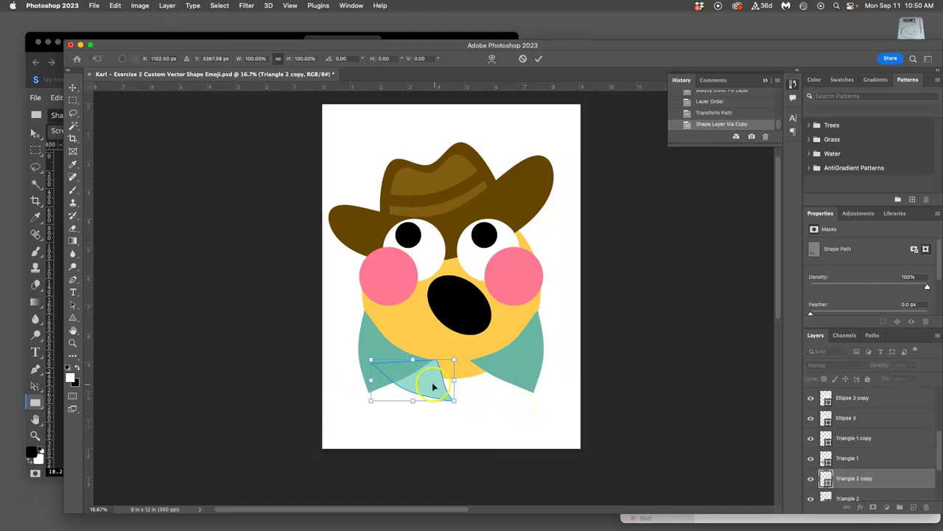
pyautogui.rightClick(432, 381)
pyautogui.click(458, 510)
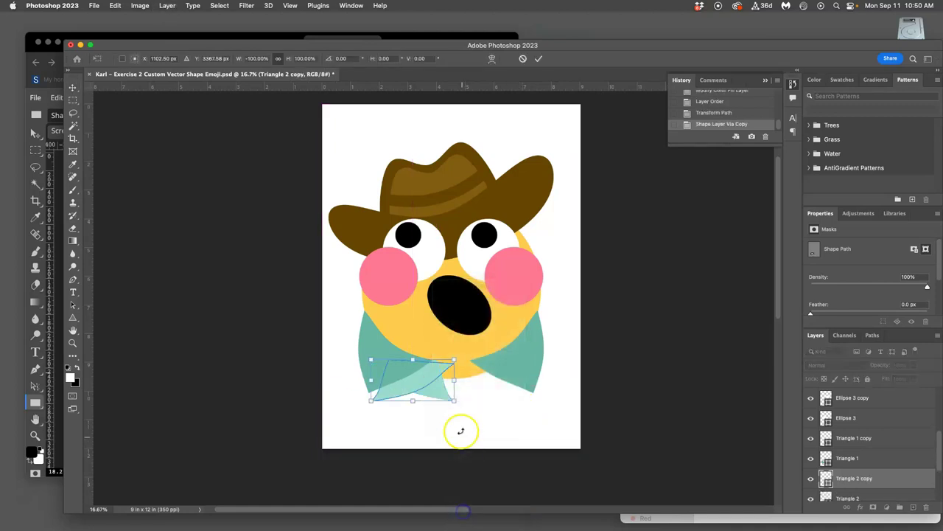
pyautogui.moveTo(417, 377); pyautogui.dragTo(498, 380)
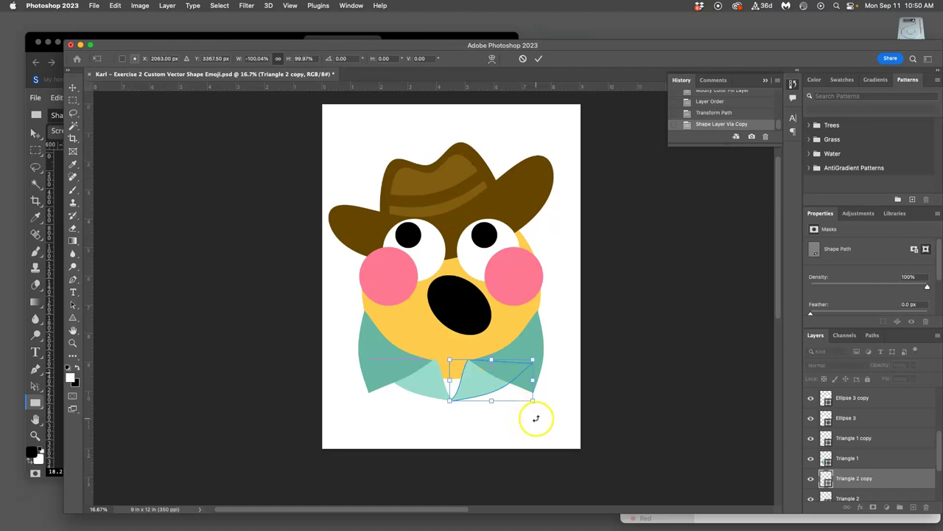
# Step: Zoom in on the collar and fine-tune the right flap's position
pyautogui.press('super+plus')
pyautogui.press('super+plus')
pyautogui.press('super+plus')
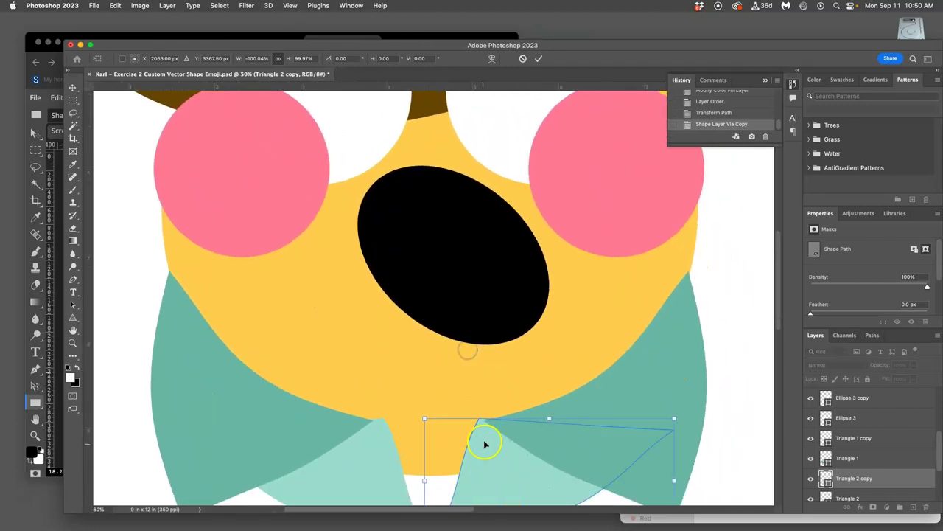
pyautogui.moveTo(487, 443); pyautogui.dragTo(492, 442)
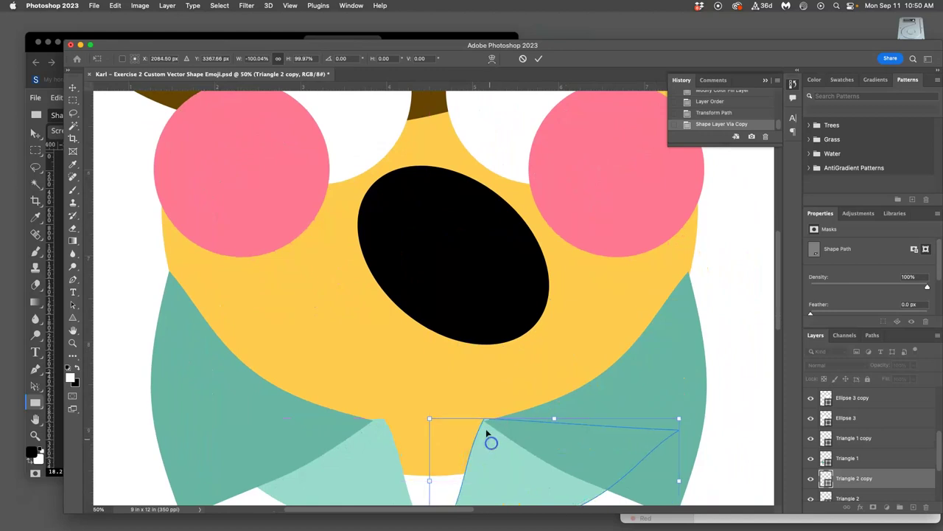
pyautogui.scroll(-5, 480, 403)
pyautogui.moveTo(445, 418); pyautogui.dragTo(445, 417)
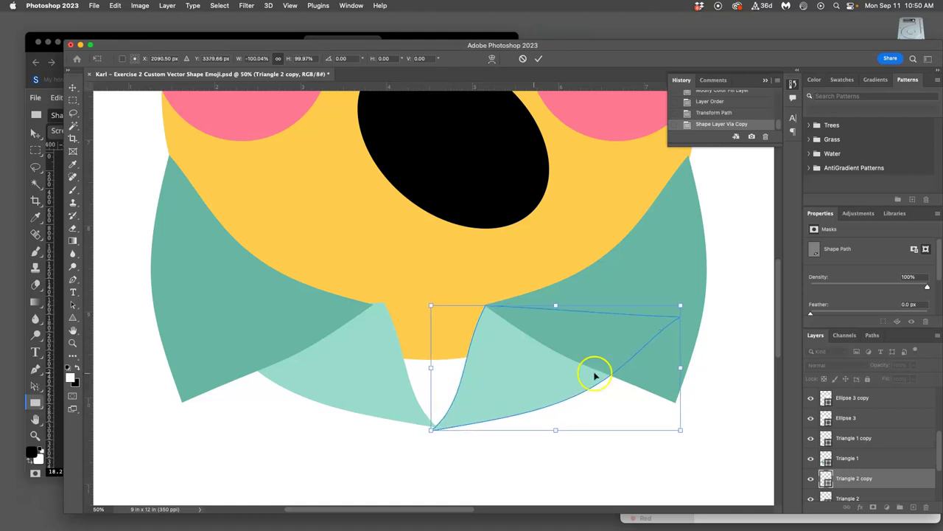
# Step: Finish the right flap's transform and nudge it up slightly with the Move tool
pyautogui.click(74, 112)
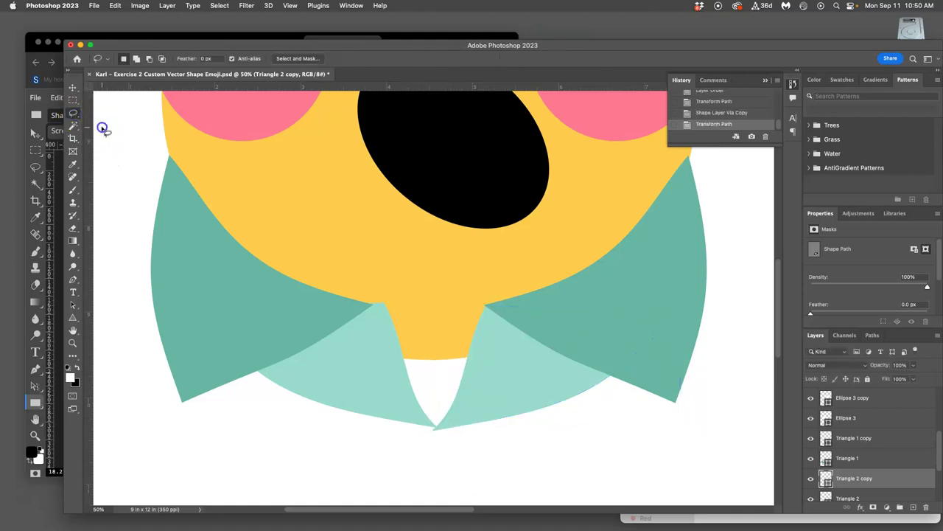
pyautogui.click(613, 333)
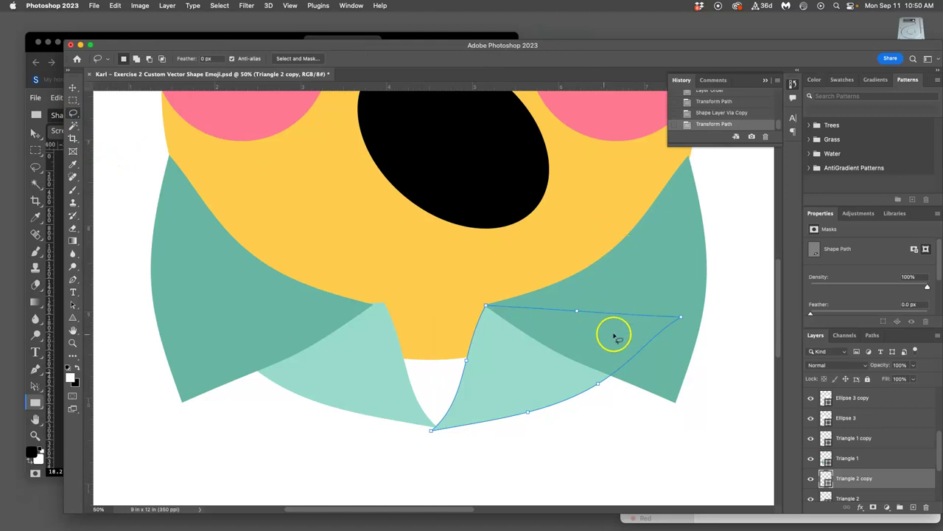
pyautogui.click(573, 332)
pyautogui.click(529, 357)
pyautogui.click(73, 87)
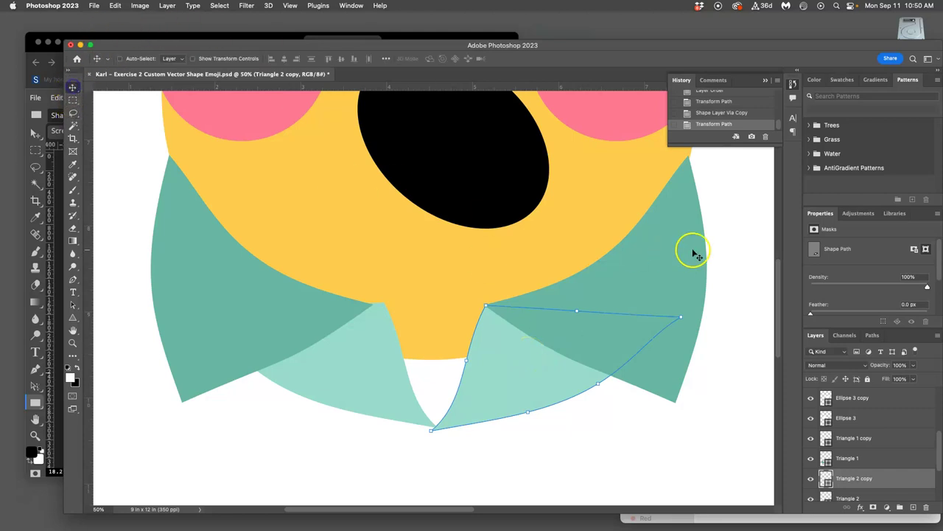
pyautogui.press('Up')
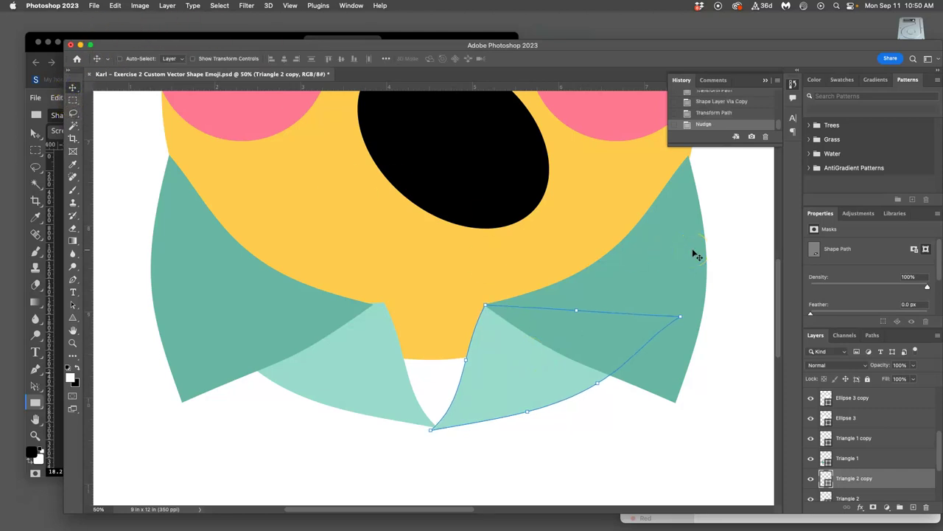
# Step: Select the Triangle 1 layer and nudge the dark-teal collar flap slightly up and left
pyautogui.click(73, 113)
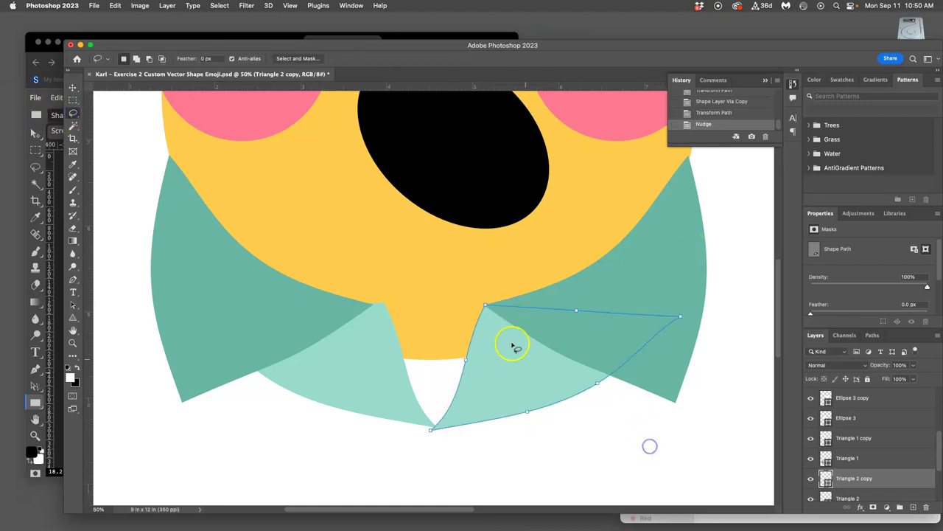
pyautogui.click(873, 458)
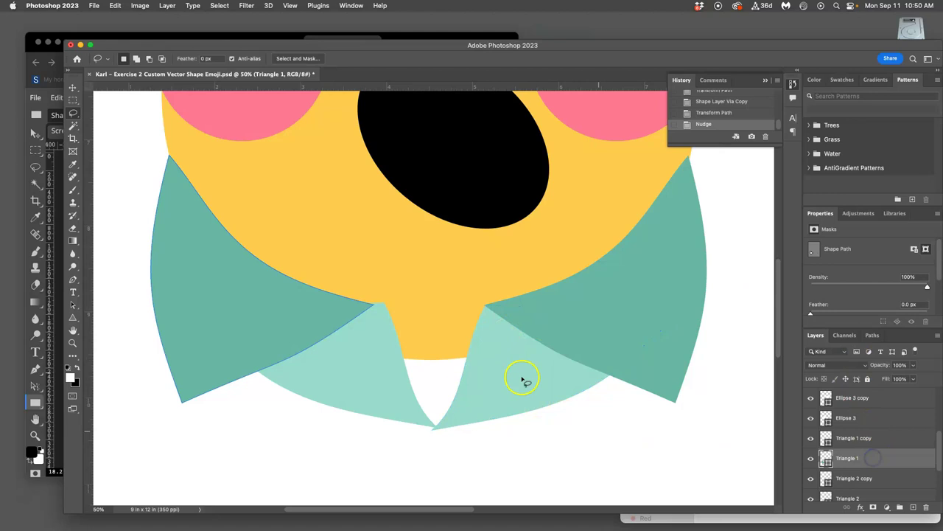
pyautogui.scroll(5, 489, 317)
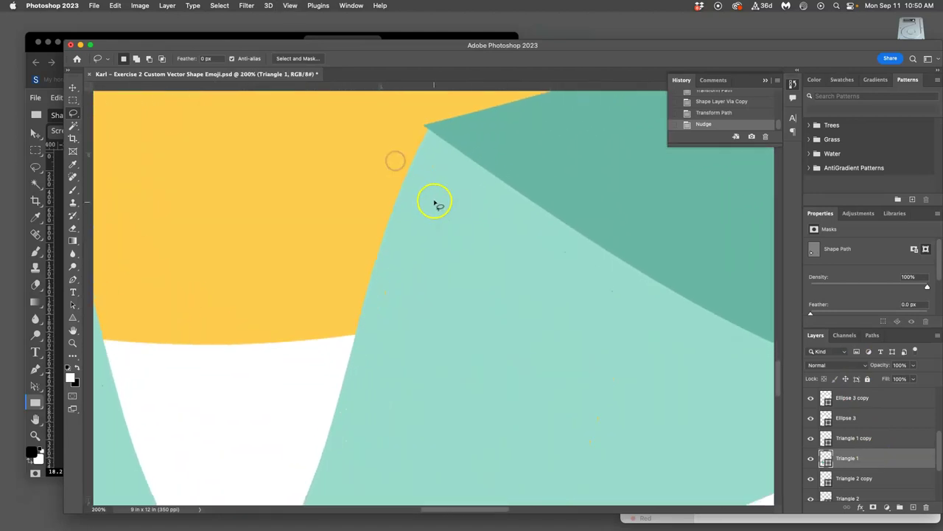
pyautogui.click(72, 87)
pyautogui.moveTo(442, 196); pyautogui.dragTo(433, 187)
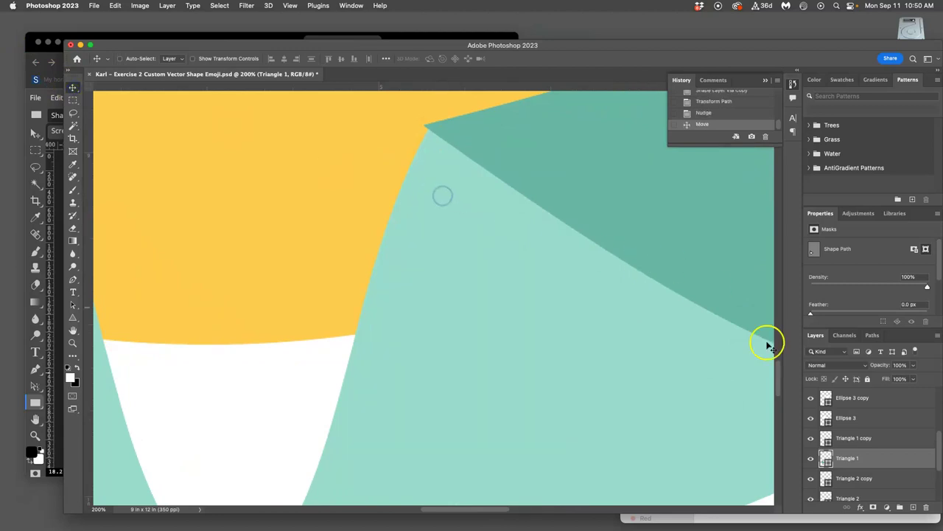
# Step: Toggle Triangle 1's visibility, restore it via History, and zoom out to show the whole emoji
pyautogui.click(811, 458)
pyautogui.click(811, 458)
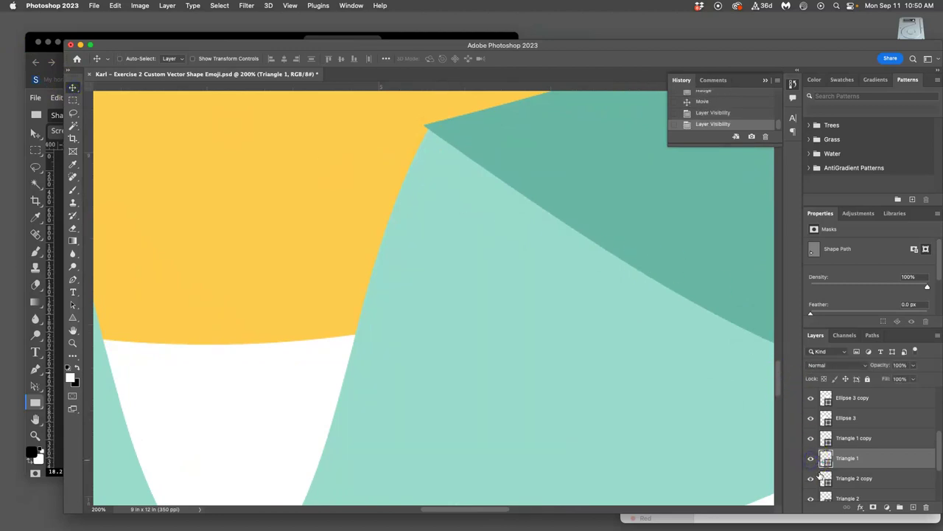
pyautogui.press('super+z')
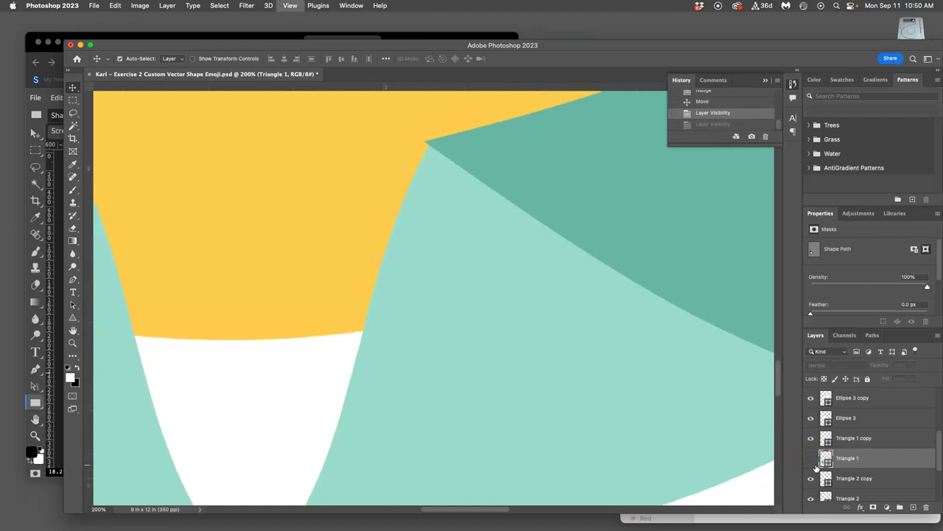
pyautogui.press('super+minus')
pyautogui.press('super+minus')
pyautogui.press('super+minus')
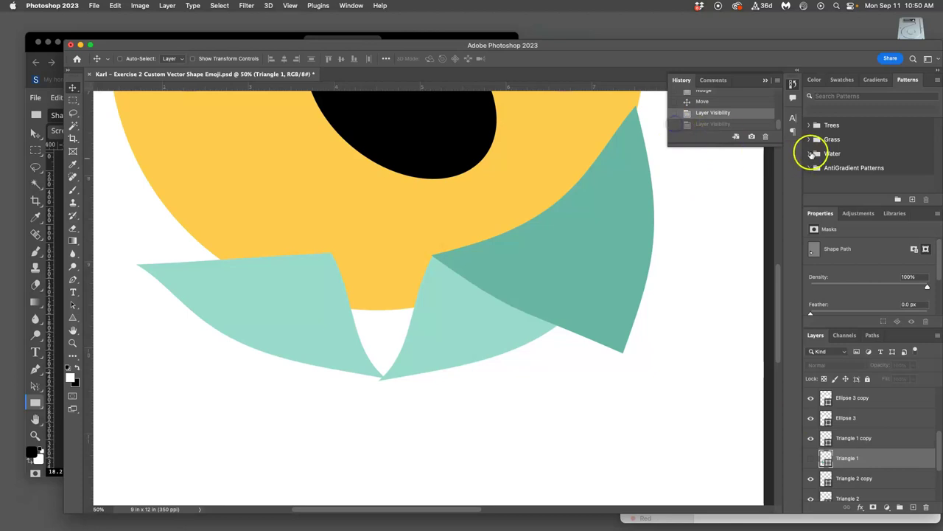
pyautogui.click(709, 125)
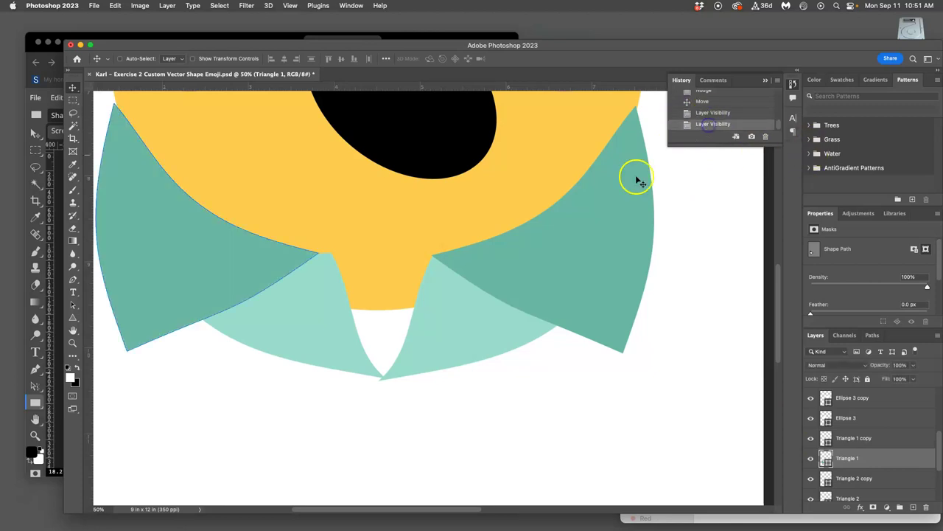
pyautogui.press('super+minus')
pyautogui.press('super+minus')
pyautogui.press('super+minus')
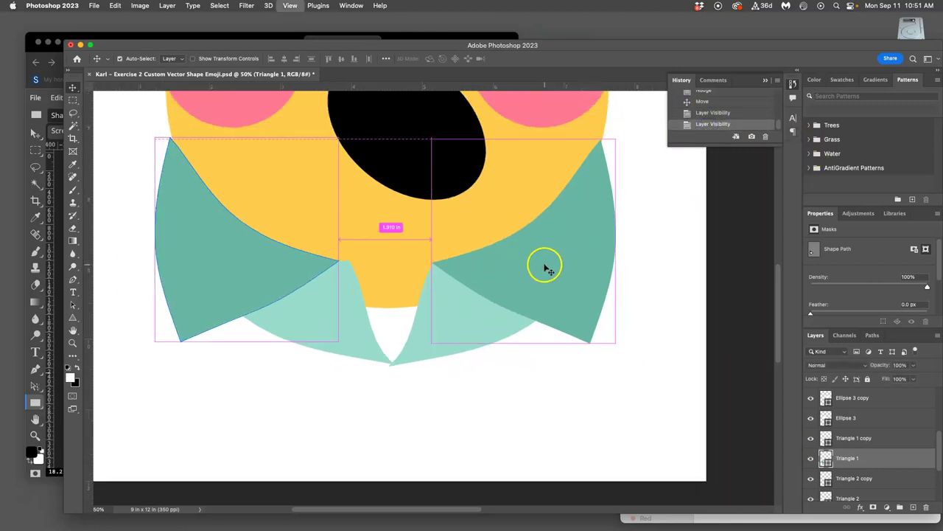
pyautogui.moveTo(524, 282); pyautogui.dragTo(526, 315)
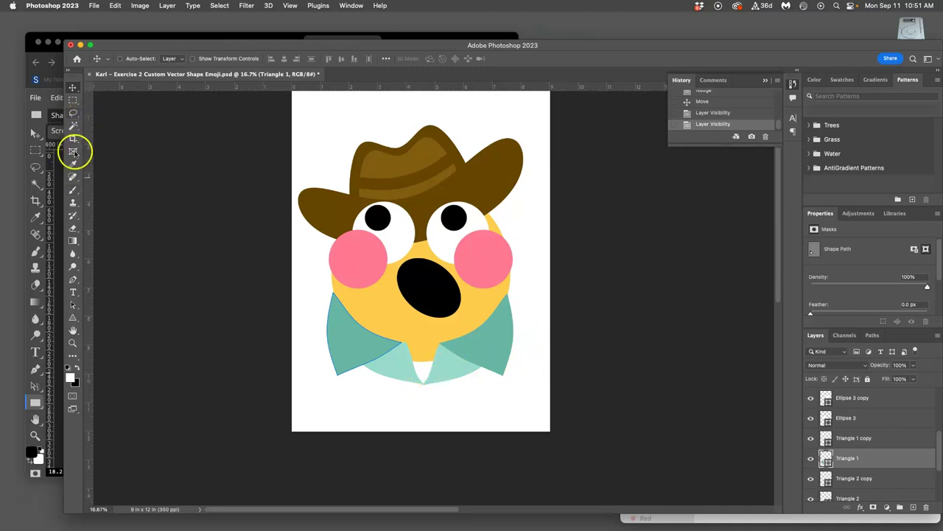
# Step: Draw a face-yellow (#ffcc4d) ellipse over the collar opening and move it below the shirt layers
pyautogui.click(73, 316)
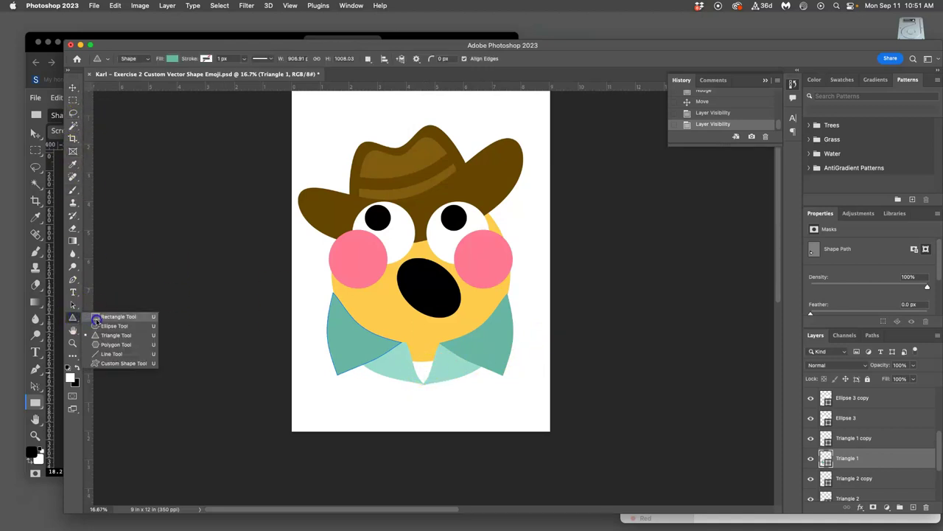
pyautogui.click(97, 326)
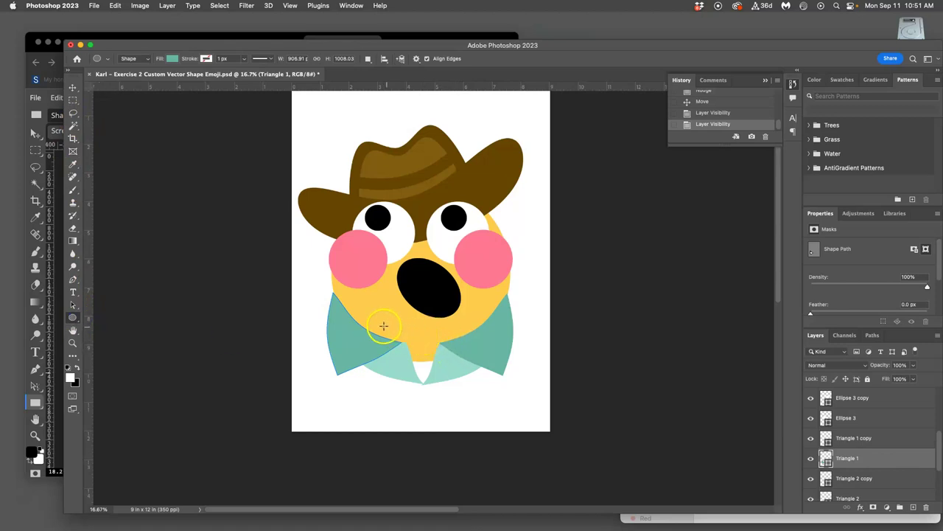
pyautogui.moveTo(379, 325); pyautogui.dragTo(466, 383)
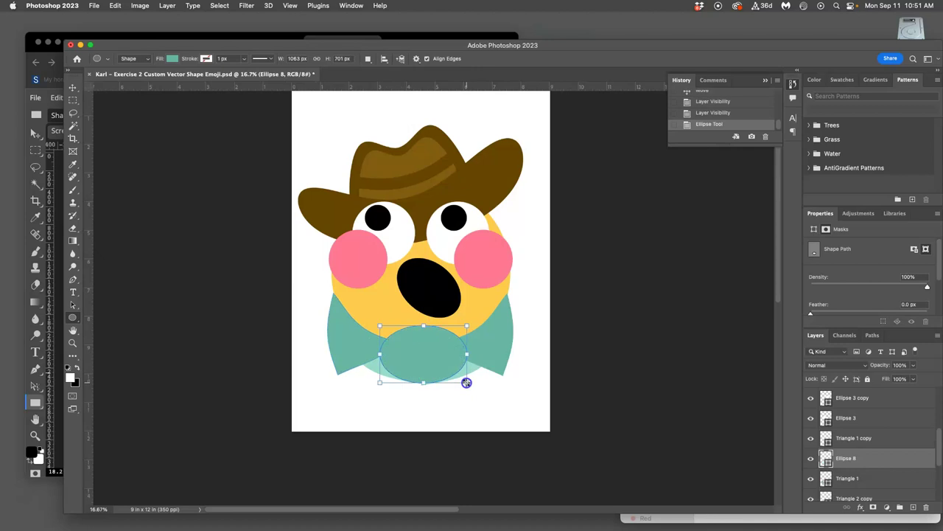
pyautogui.doubleClick(826, 458)
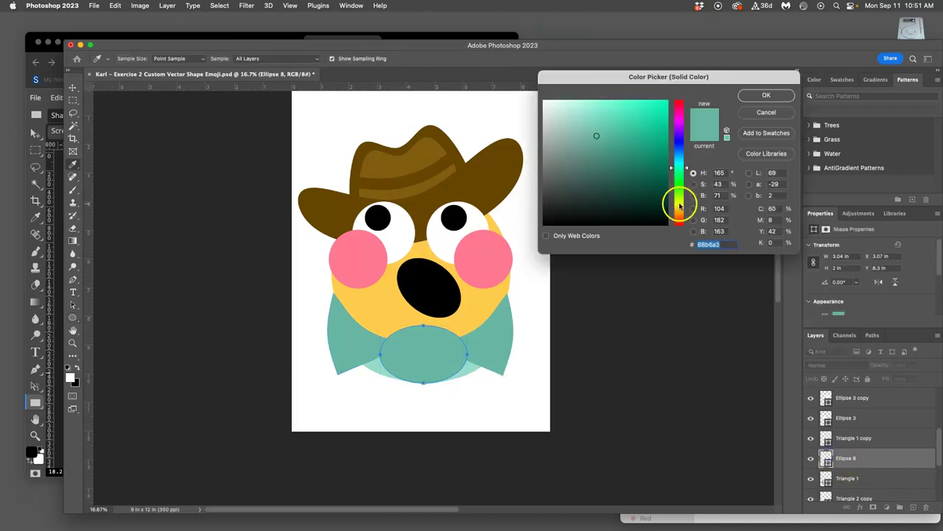
pyautogui.click(472, 304)
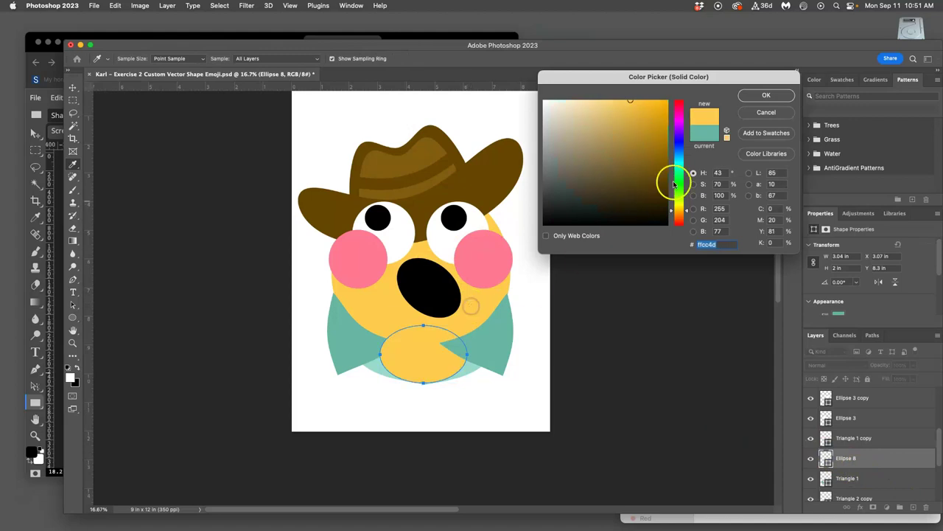
pyautogui.click(766, 95)
pyautogui.scroll(-4, 876, 478)
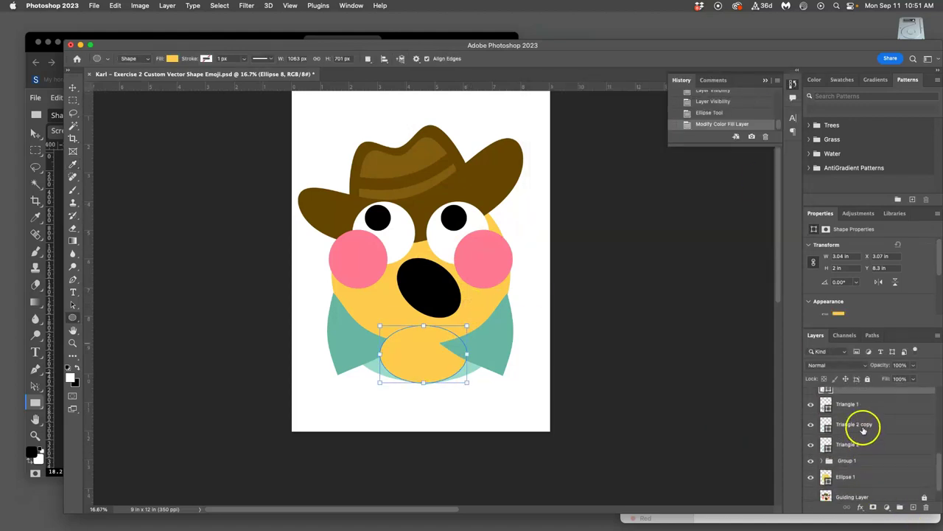
pyautogui.moveTo(853, 390); pyautogui.dragTo(855, 460)
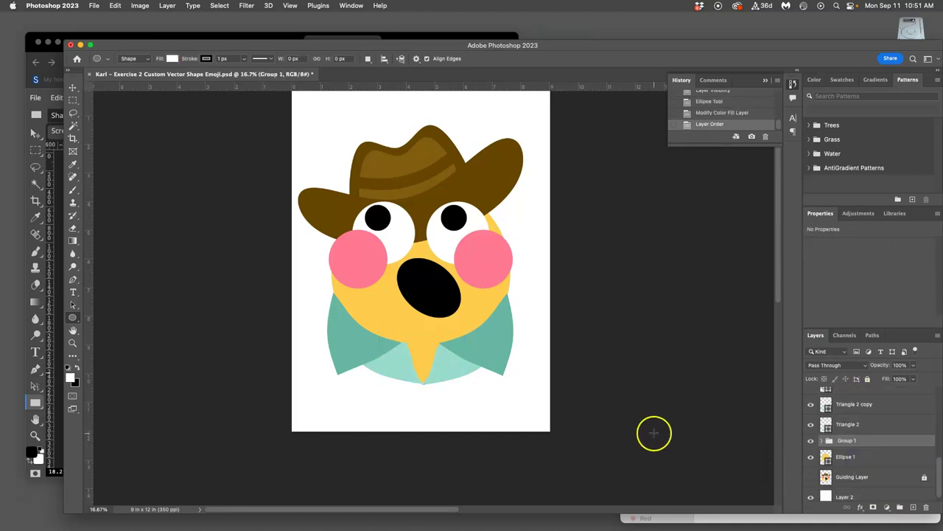
# Step: Zoom in on the collar and drag the right mint flap, Triangle 2 copy, toward the yellow neck
pyautogui.press('super+plus')
pyautogui.press('super+plus')
pyautogui.press('super+plus')
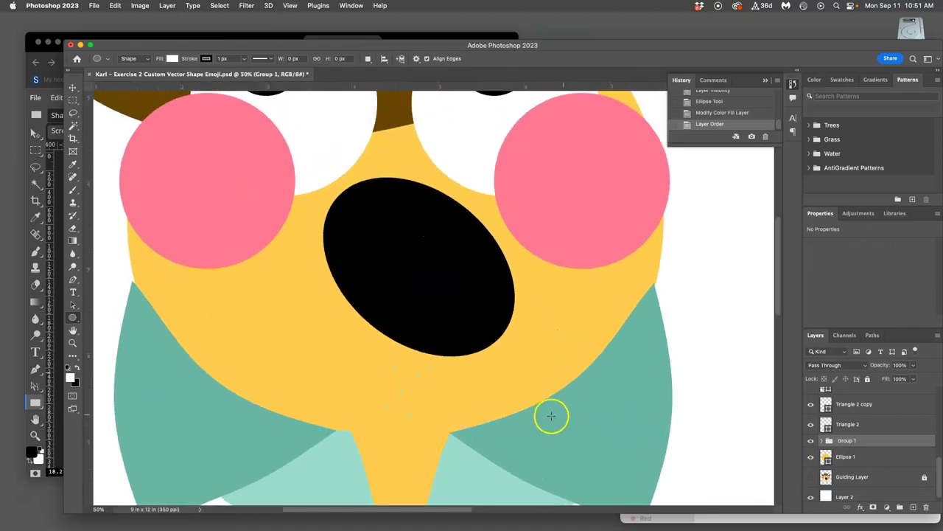
pyautogui.moveTo(542, 355); pyautogui.dragTo(546, 295)
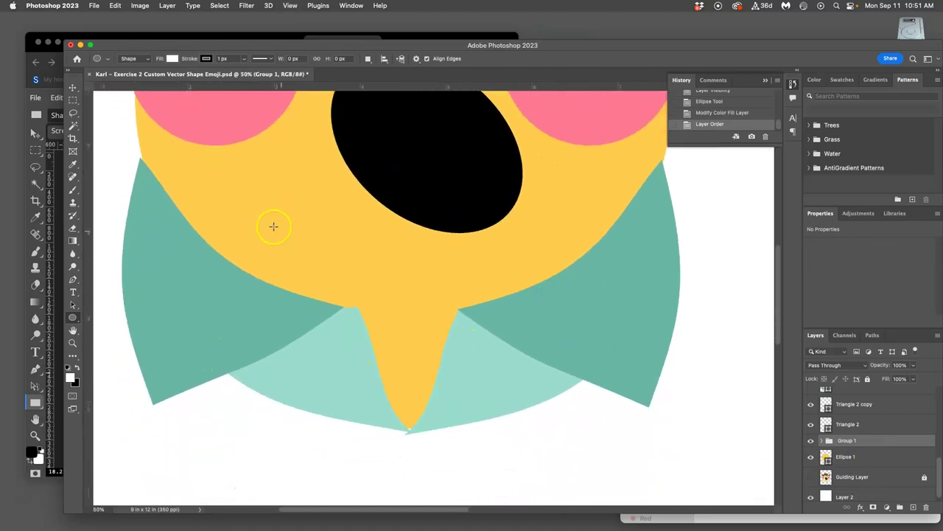
pyautogui.click(74, 89)
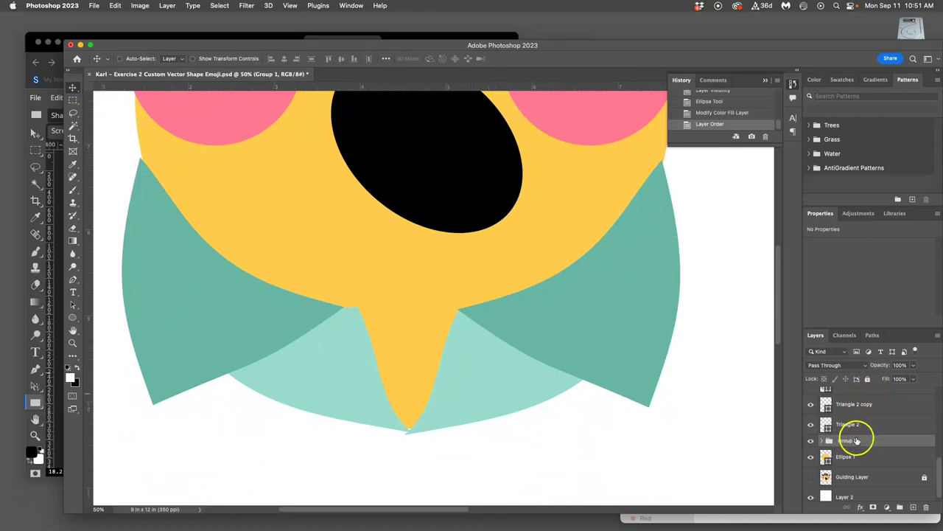
pyautogui.scroll(-1, 848, 435)
pyautogui.click(811, 398)
pyautogui.click(811, 398)
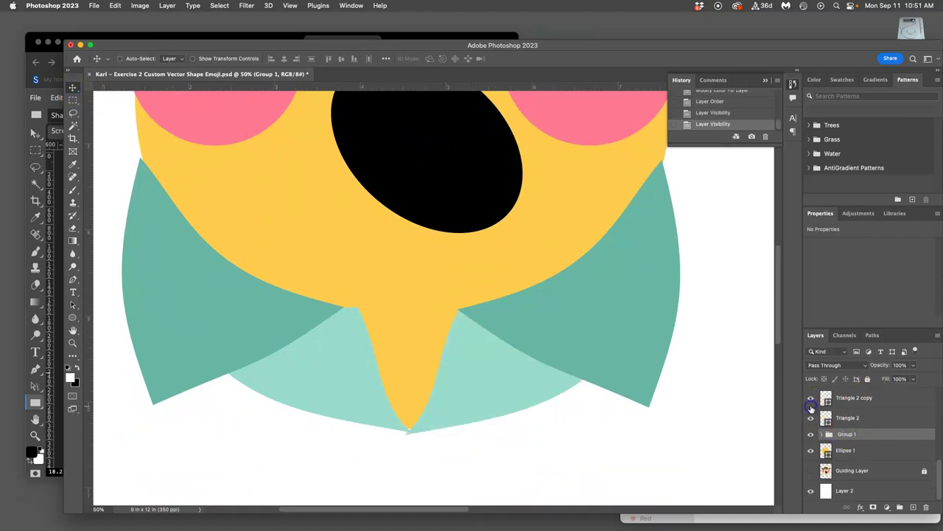
pyautogui.click(120, 59)
pyautogui.moveTo(439, 319); pyautogui.dragTo(466, 325)
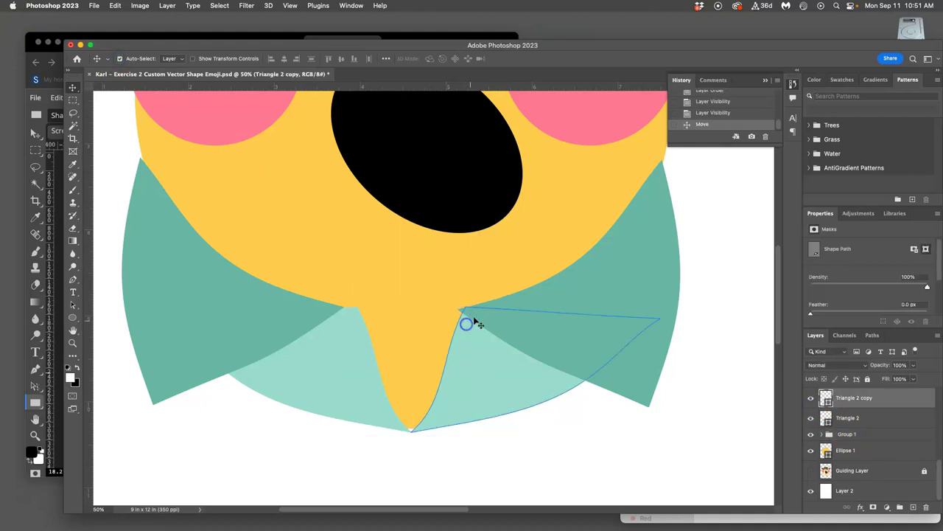
# Step: Nudge Triangle 2 copy left, shrink it slightly, rotate it about -1.98°, and stretch its bottom edge
pyautogui.press('Left')
pyautogui.press('Left')
pyautogui.press('Left')
pyautogui.press('Left')
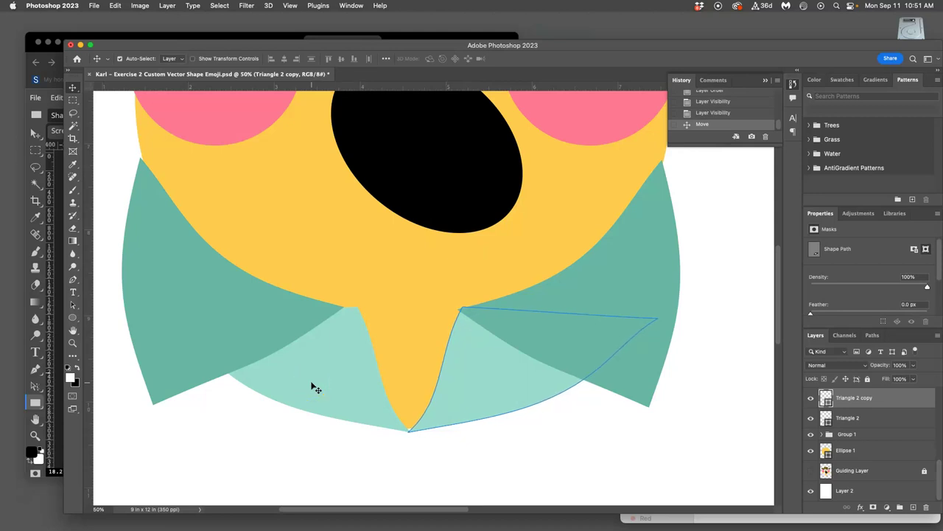
pyautogui.press('super+t')
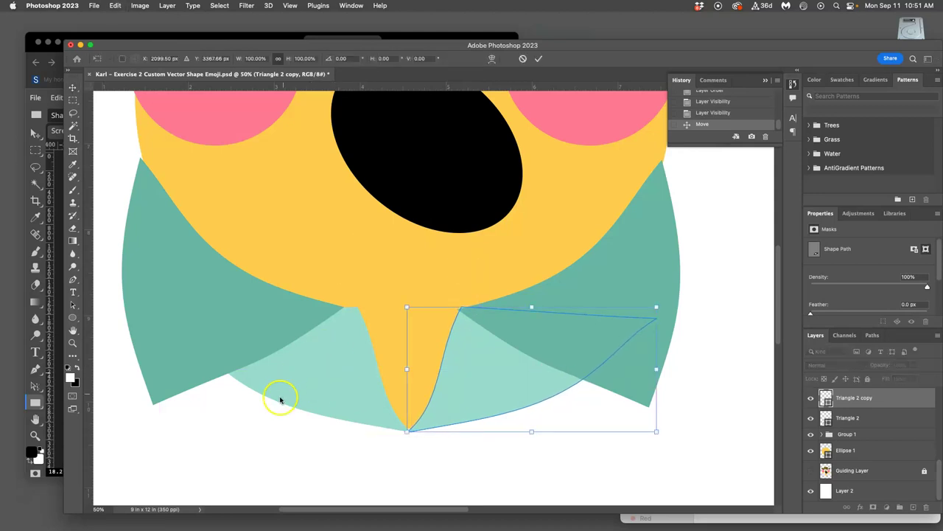
pyautogui.moveTo(407, 428); pyautogui.dragTo(411, 417)
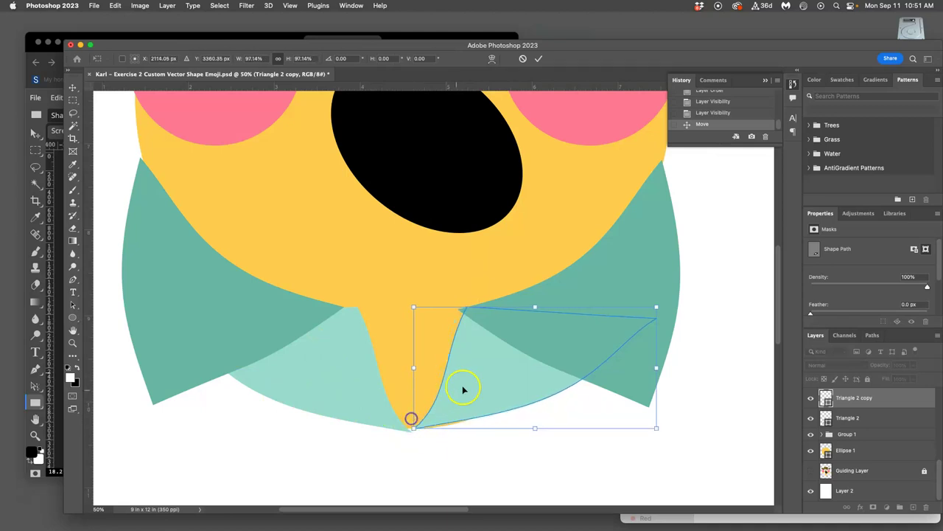
pyautogui.moveTo(670, 300); pyautogui.dragTo(667, 295)
pyautogui.moveTo(575, 324)
pyautogui.mouseDown()
pyautogui.moveTo(558, 331)
pyautogui.moveTo(582, 333)
pyautogui.mouseUp()
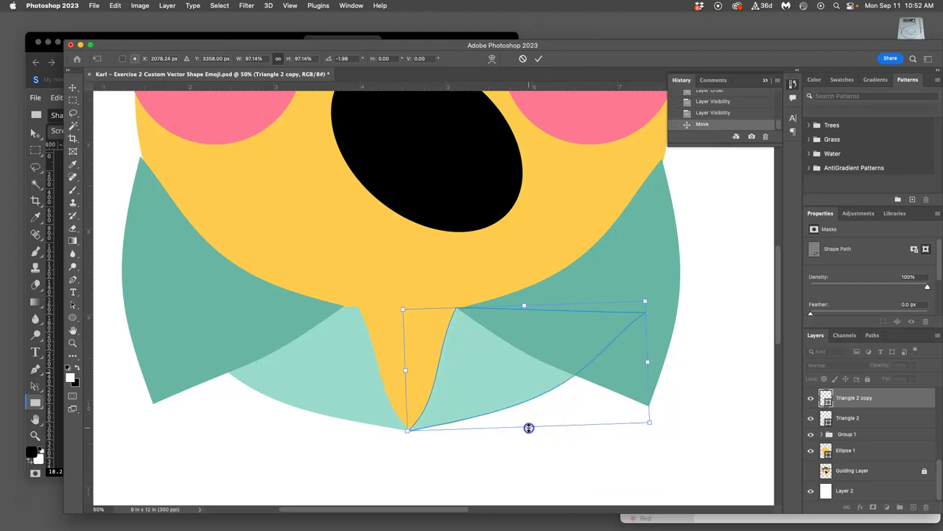
pyautogui.moveTo(528, 429); pyautogui.dragTo(528, 426)
# Step: Warp the right collar flap so its lower edge curves, and commit the warp
pyautogui.rightClick(547, 380)
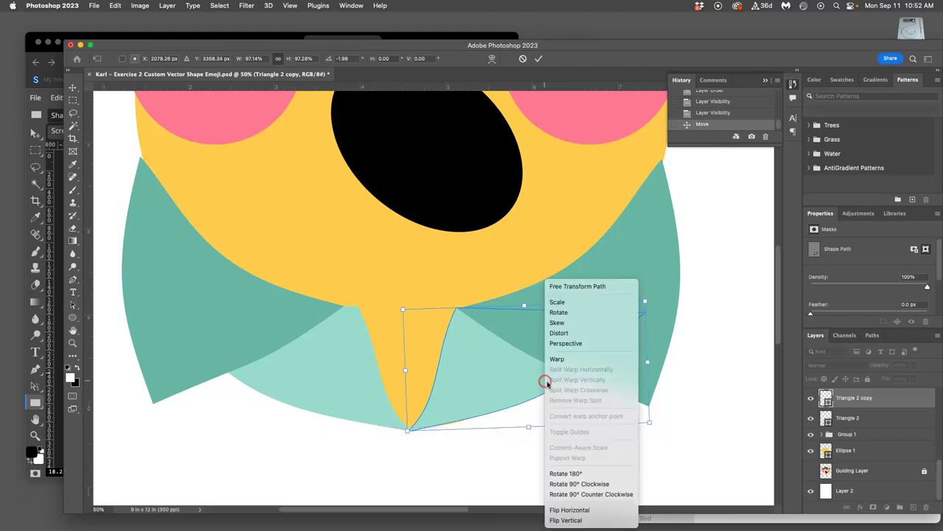
pyautogui.click(558, 360)
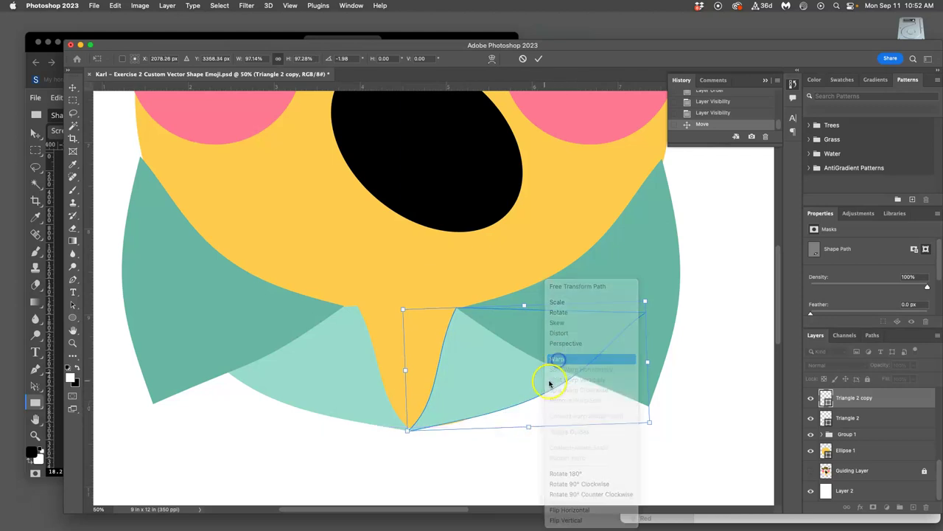
pyautogui.moveTo(533, 392); pyautogui.dragTo(513, 405)
pyautogui.press('Return')
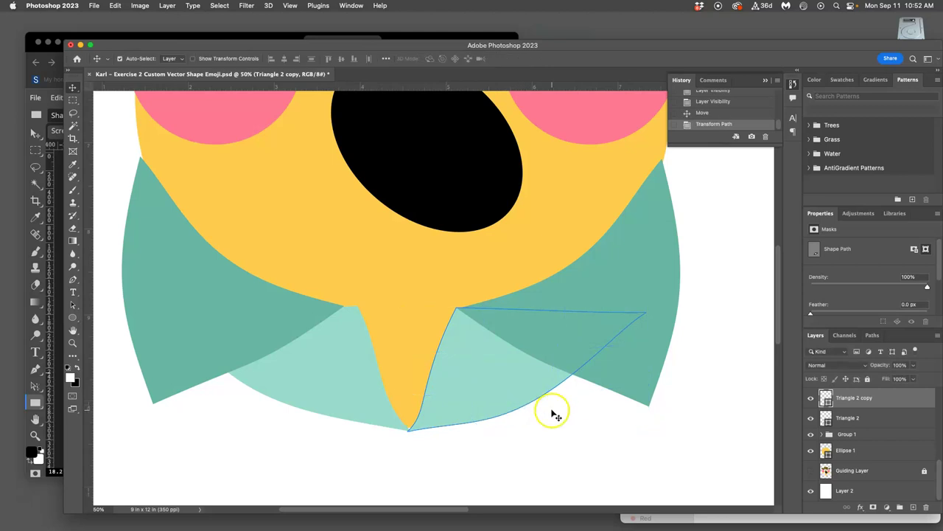
pyautogui.click(368, 386)
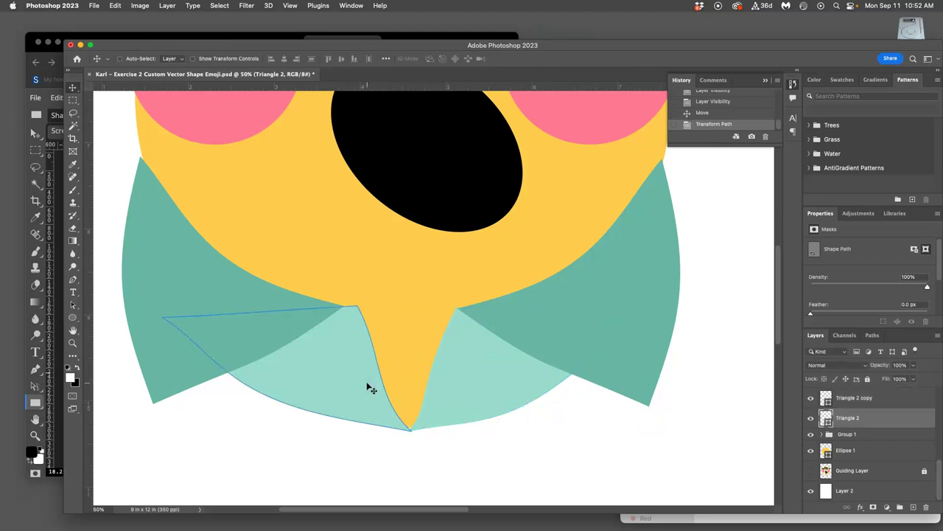
# Step: Warp the left collar flap (Triangle 2) so its inner edge curves snugly against the yellow neck
pyautogui.press('super+t')
pyautogui.rightClick(369, 379)
pyautogui.click(377, 359)
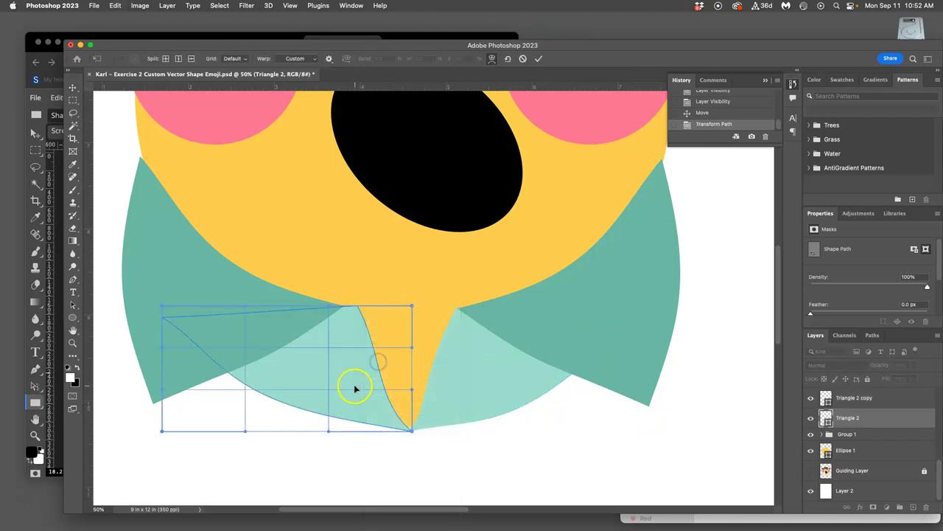
pyautogui.moveTo(384, 415); pyautogui.dragTo(390, 414)
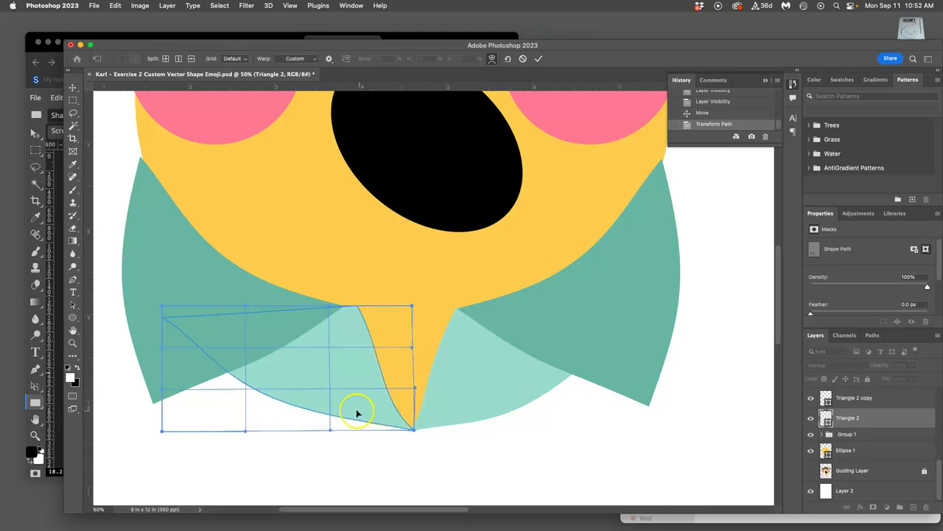
pyautogui.moveTo(304, 404); pyautogui.dragTo(311, 417)
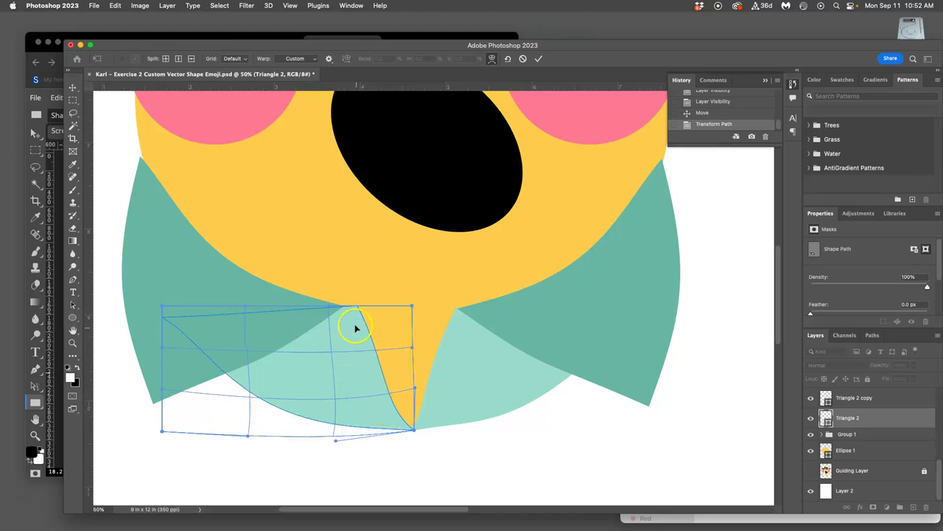
pyautogui.moveTo(356, 317); pyautogui.dragTo(346, 317)
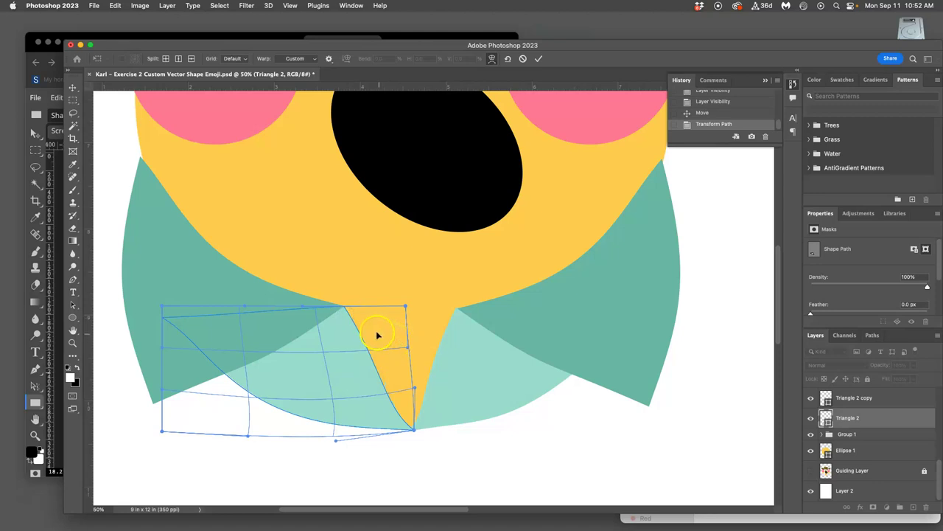
pyautogui.moveTo(343, 322)
pyautogui.mouseDown()
pyautogui.moveTo(364, 320)
pyautogui.moveTo(331, 317)
pyautogui.mouseUp()
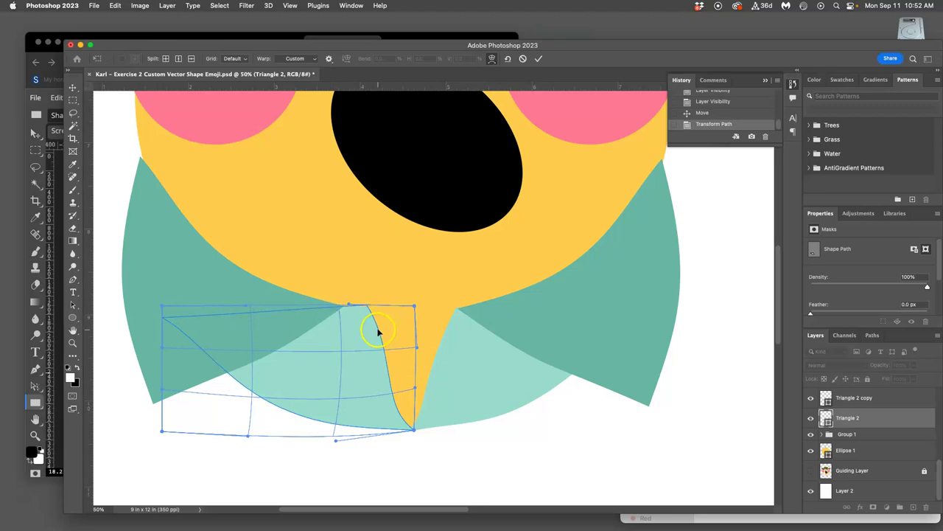
pyautogui.press('Return')
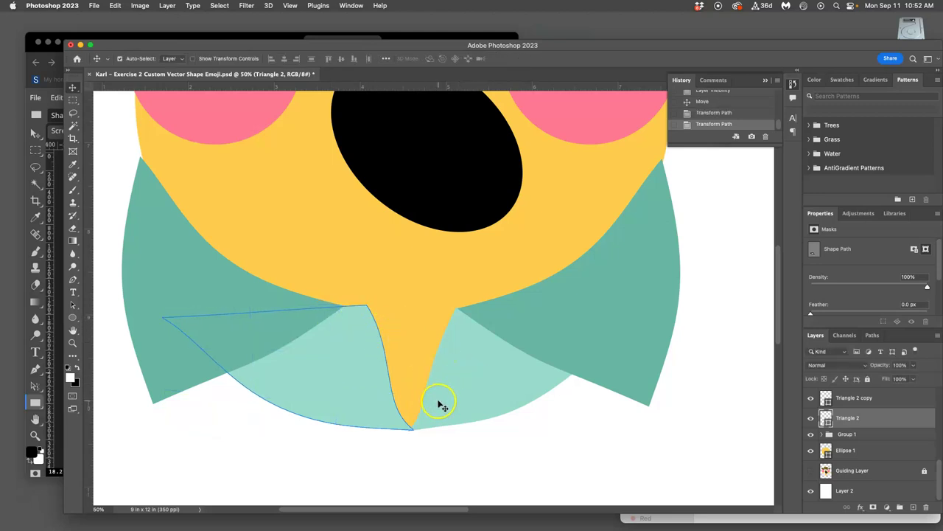
# Step: Re-warp Triangle 2 copy so its lower tip meets the neck point, then view the whole emoji
pyautogui.press('super+equal')
pyautogui.press('super+equal')
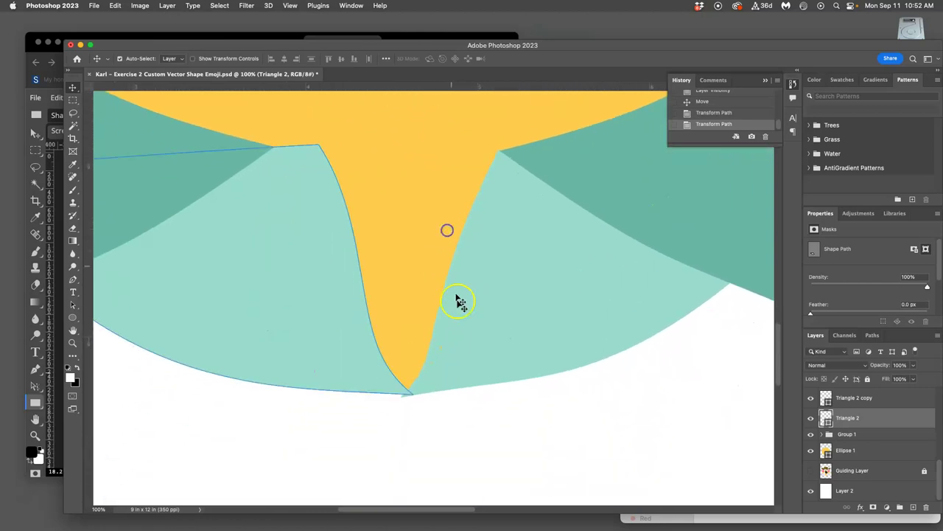
pyautogui.click(461, 364)
pyautogui.click(373, 374)
pyautogui.click(469, 381)
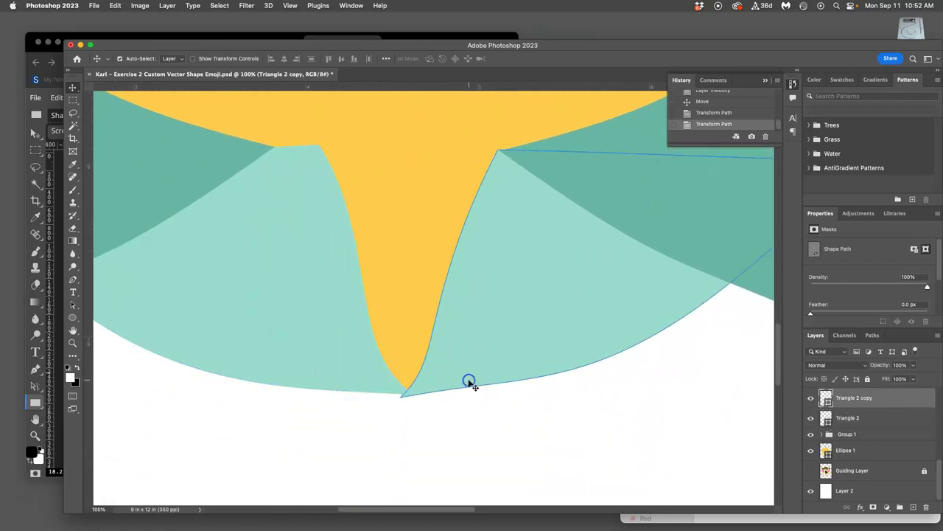
pyautogui.press('super+t')
pyautogui.rightClick(464, 373)
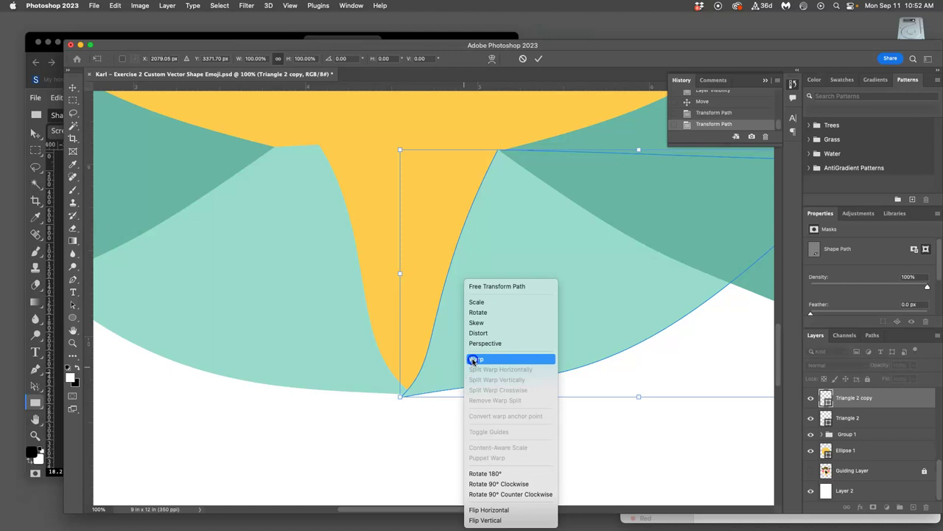
pyautogui.click(473, 359)
pyautogui.moveTo(411, 396); pyautogui.dragTo(406, 393)
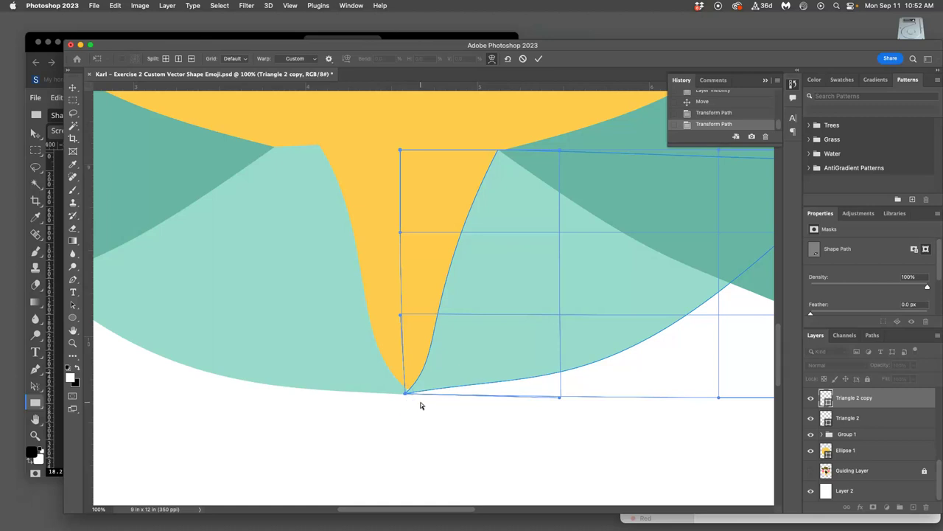
pyautogui.click(445, 410)
pyautogui.press('super+minus')
pyautogui.press('super+minus')
pyautogui.press('super+minus')
pyautogui.press('super+minus')
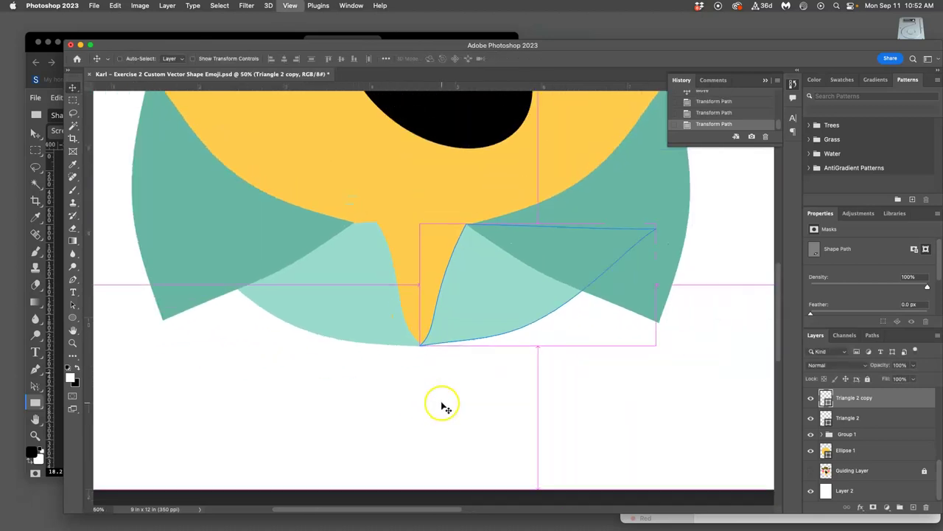
pyautogui.scroll(5, 433, 389)
pyautogui.scroll(-2, 432, 388)
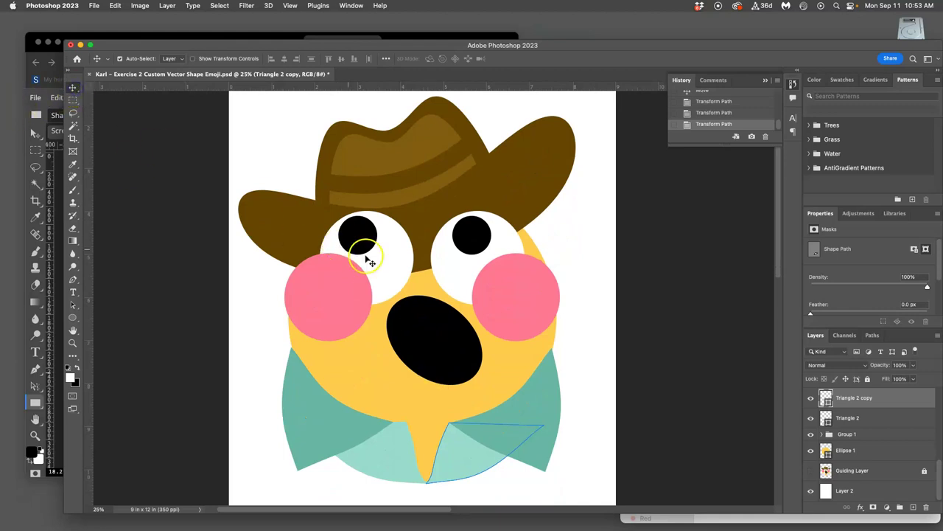
# Step: Duplicate the left eye's white Ellipse 3 and scale the copy into a small tilted oval shirt button
pyautogui.click(389, 266)
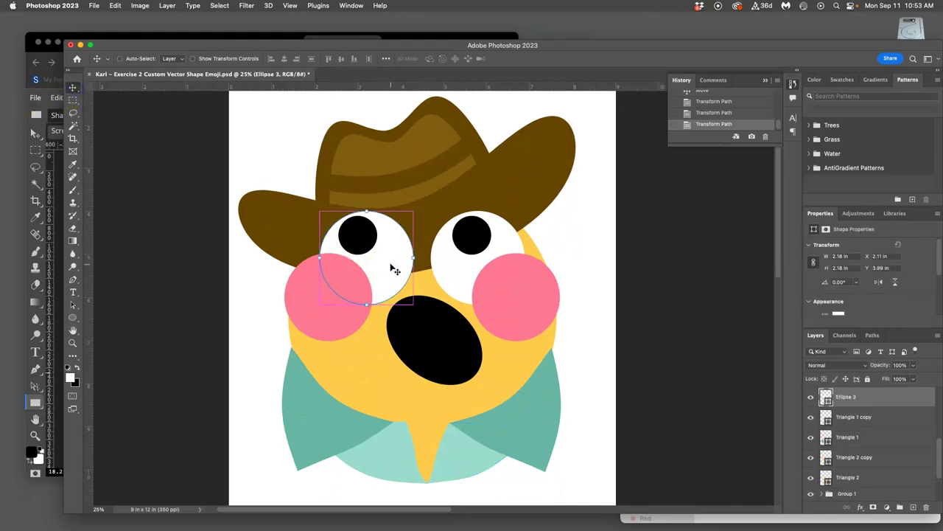
pyautogui.press('super+j')
pyautogui.moveTo(396, 270); pyautogui.dragTo(423, 363)
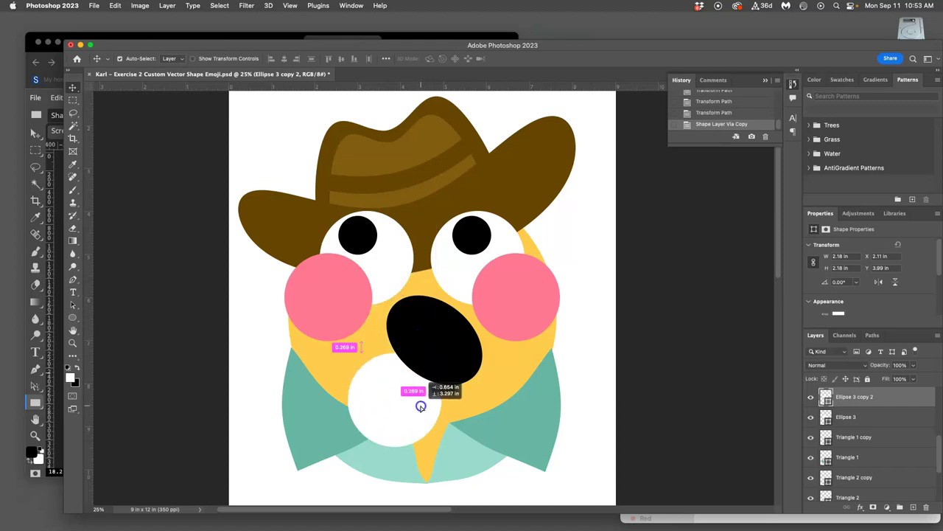
pyautogui.moveTo(420, 406); pyautogui.dragTo(421, 407)
pyautogui.press('super+t')
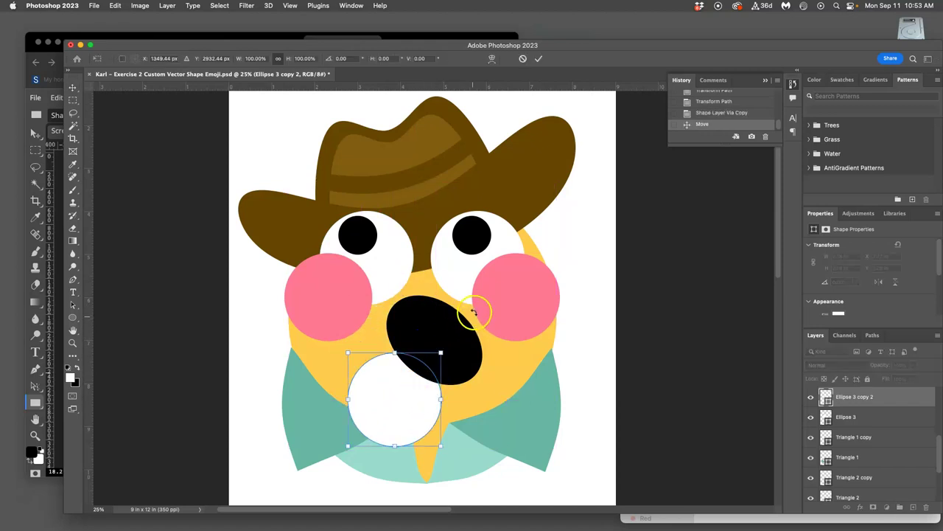
pyautogui.moveTo(440, 353); pyautogui.dragTo(394, 435)
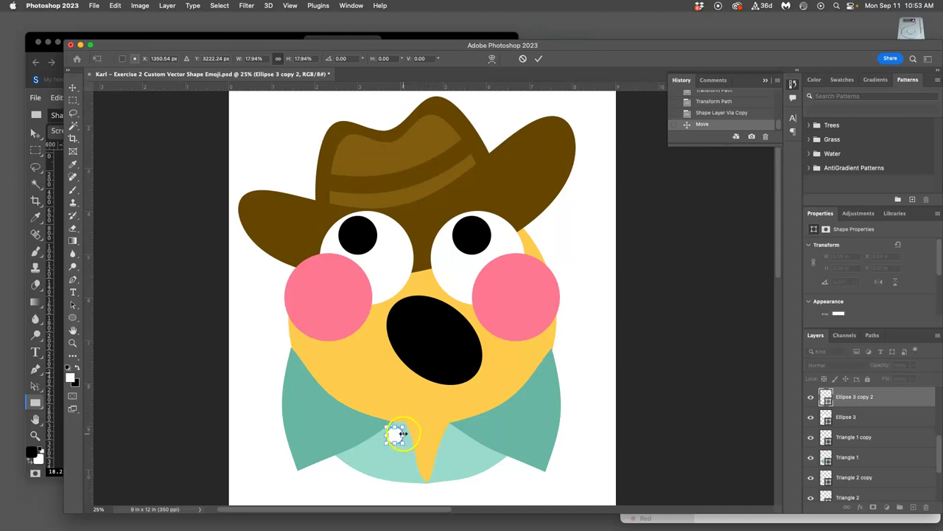
pyautogui.moveTo(406, 426)
pyautogui.mouseDown()
pyautogui.moveTo(399, 431)
pyautogui.moveTo(401, 422)
pyautogui.mouseUp()
pyautogui.press('Return')
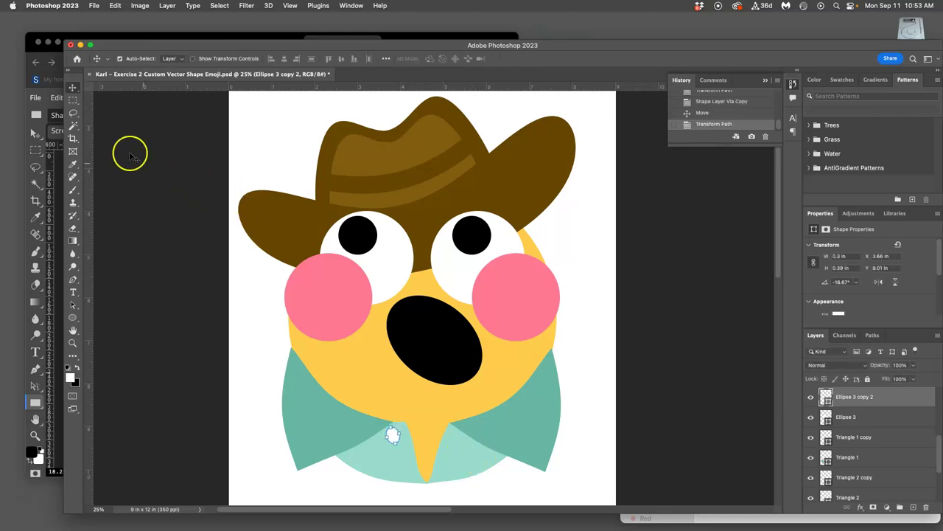
pyautogui.click(73, 113)
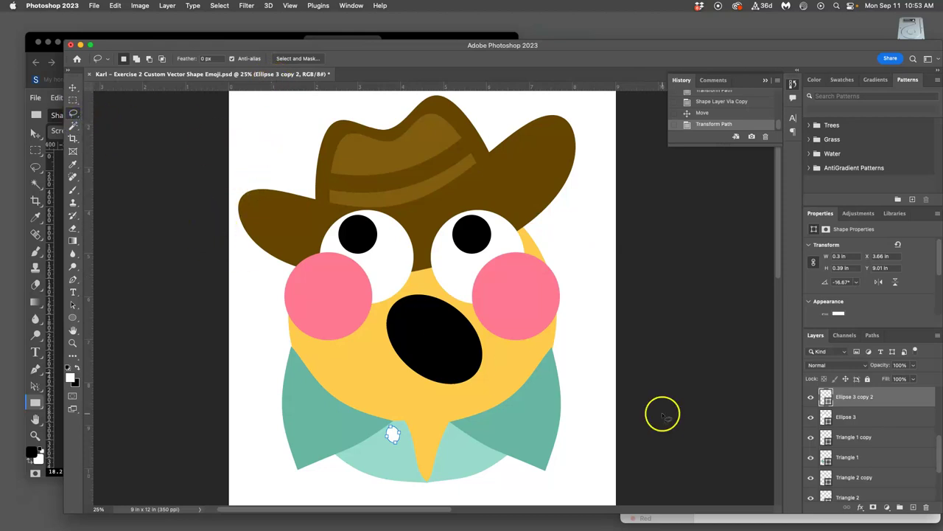
# Step: Select Guiding Layer copy, switch to the Custom Shape Tool, and delete a test snowflake shape
pyautogui.scroll(5, 868, 398)
pyautogui.click(862, 397)
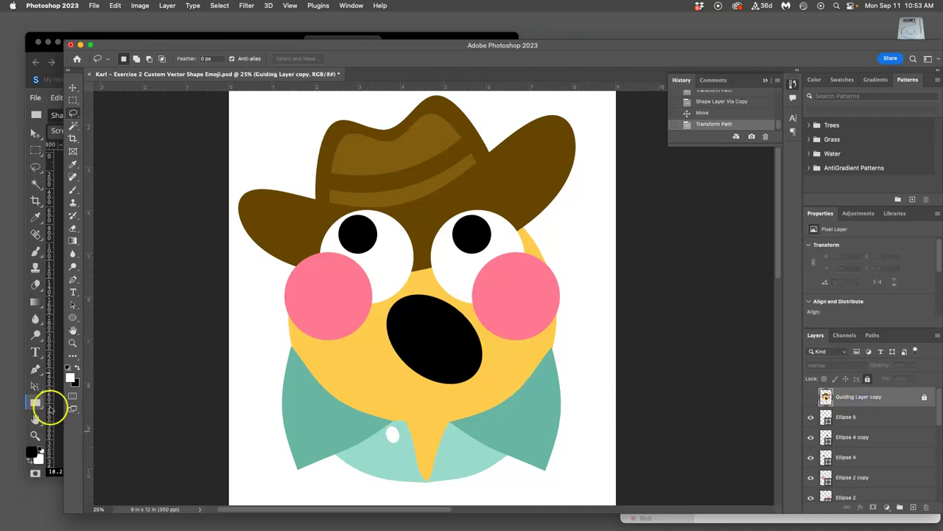
pyautogui.click(74, 317)
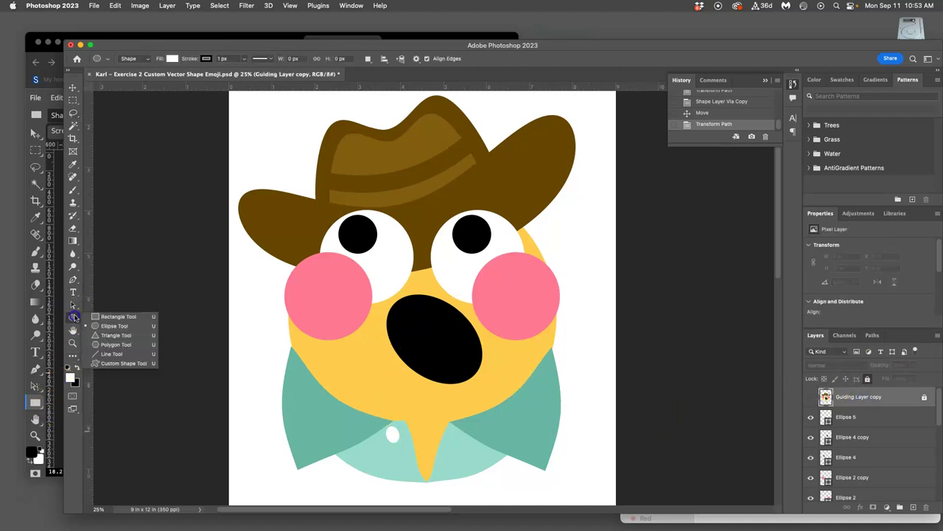
pyautogui.click(109, 363)
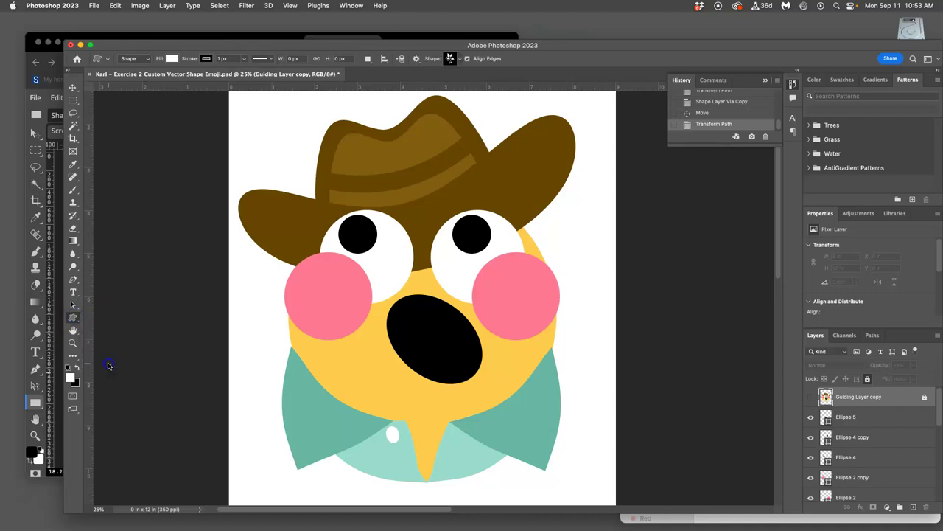
pyautogui.click(74, 317)
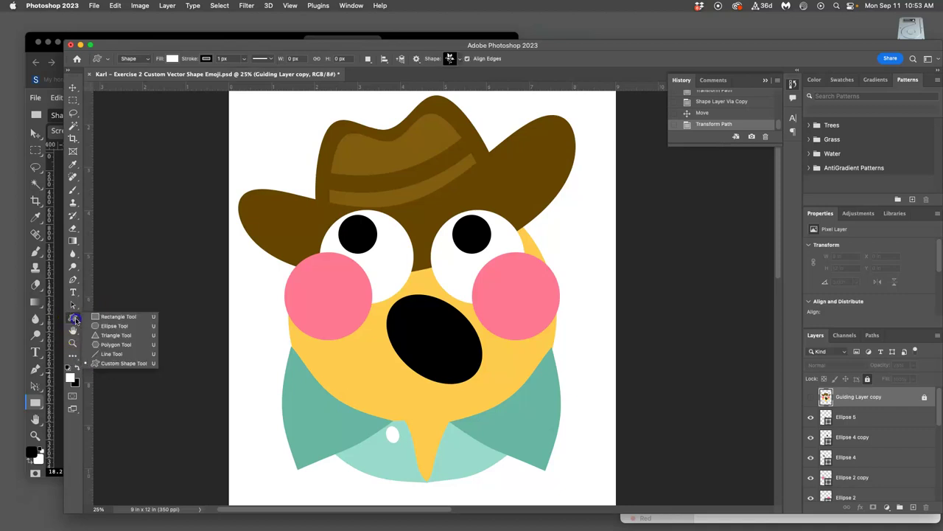
pyautogui.moveTo(273, 136); pyautogui.dragTo(339, 179)
pyautogui.press('BackSpace')
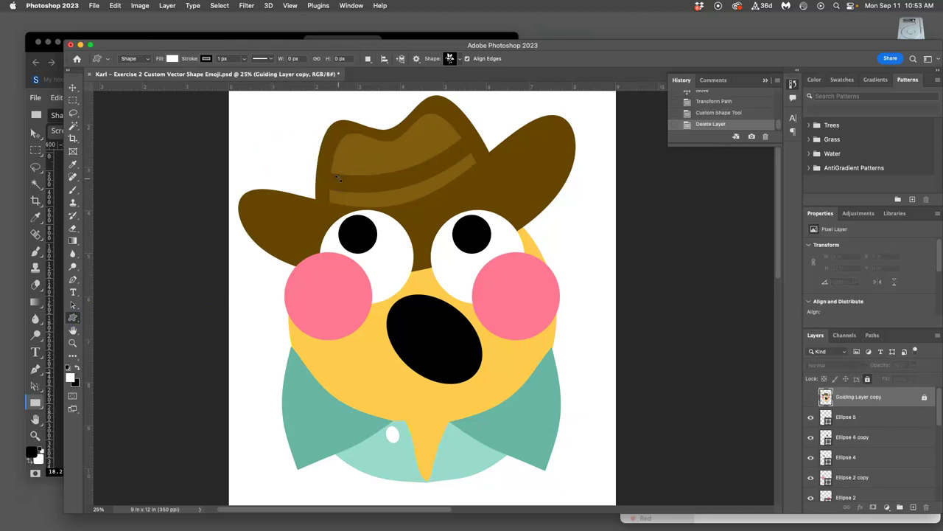
# Step: Choose the palm tree shape from the Leaf Trees set in the Shape picker
pyautogui.click(76, 319)
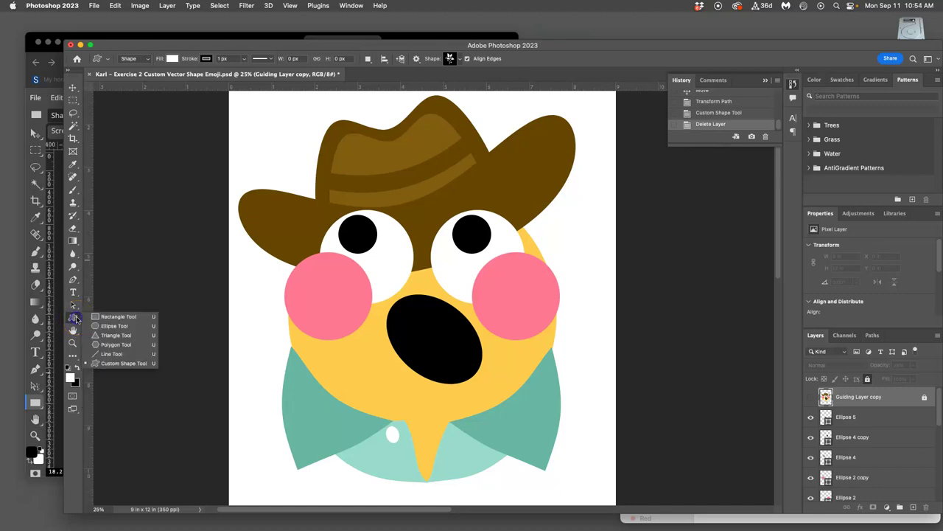
pyautogui.click(107, 361)
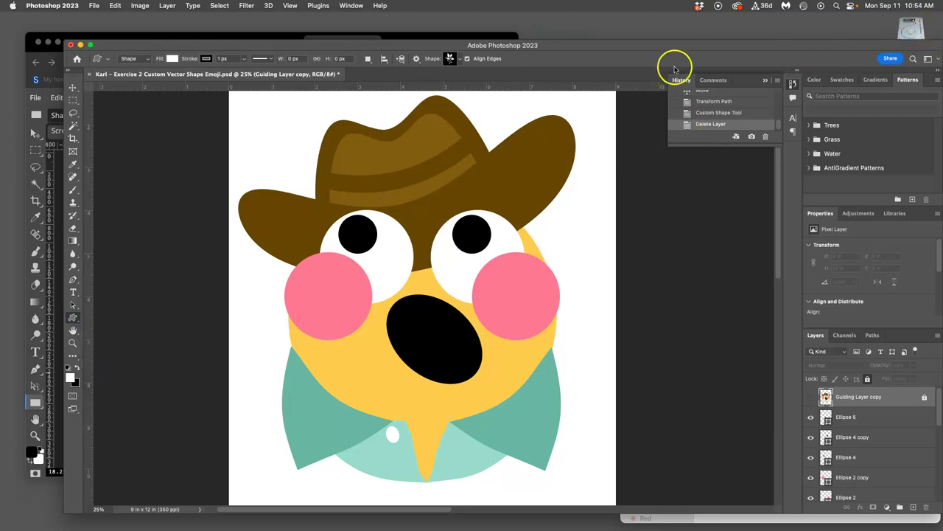
pyautogui.click(459, 59)
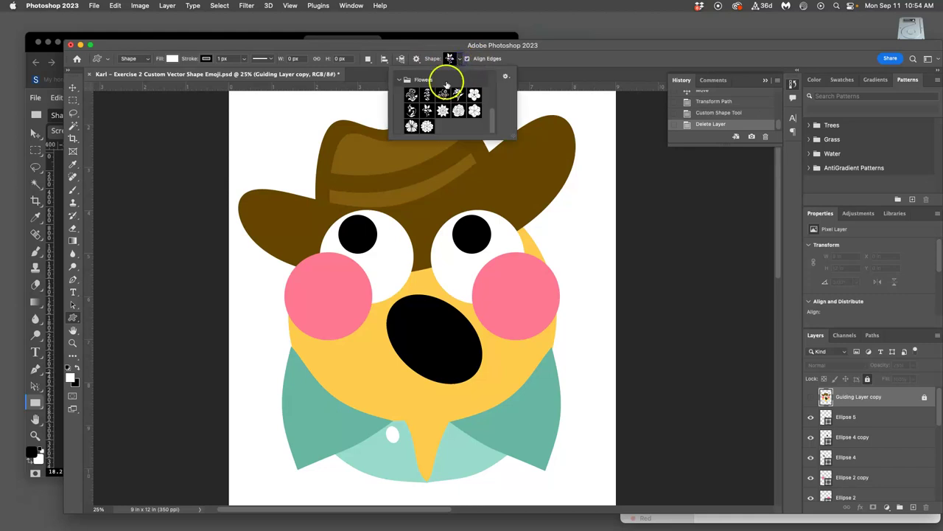
pyautogui.click(401, 80)
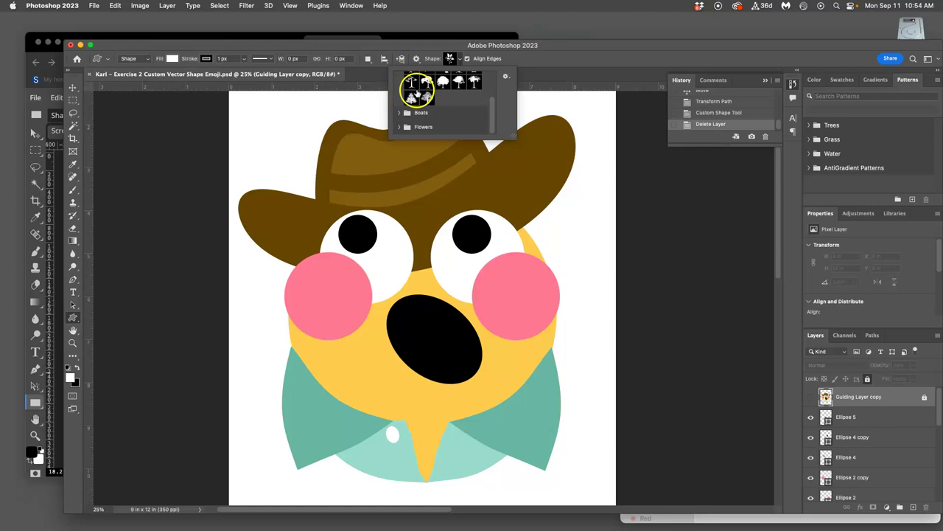
pyautogui.click(400, 92)
pyautogui.click(400, 92)
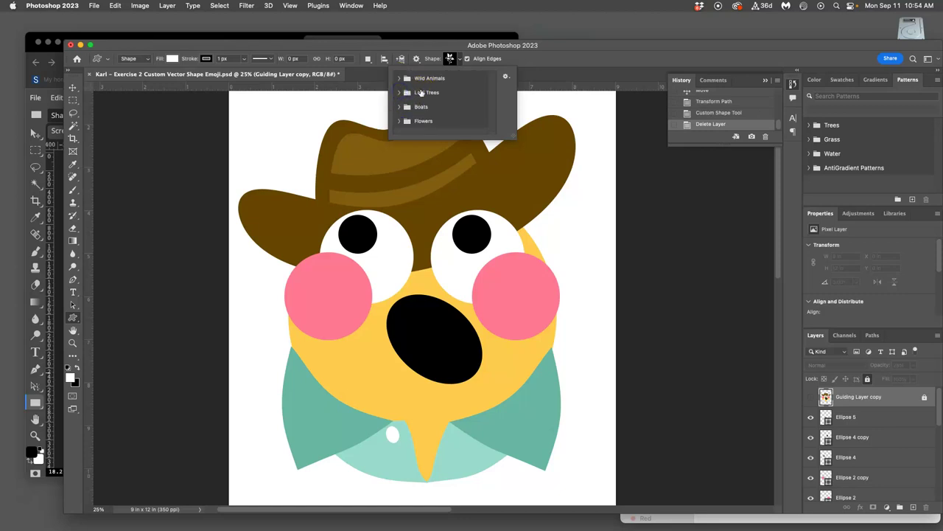
pyautogui.click(470, 89)
pyautogui.click(401, 93)
pyautogui.scroll(-1, 452, 108)
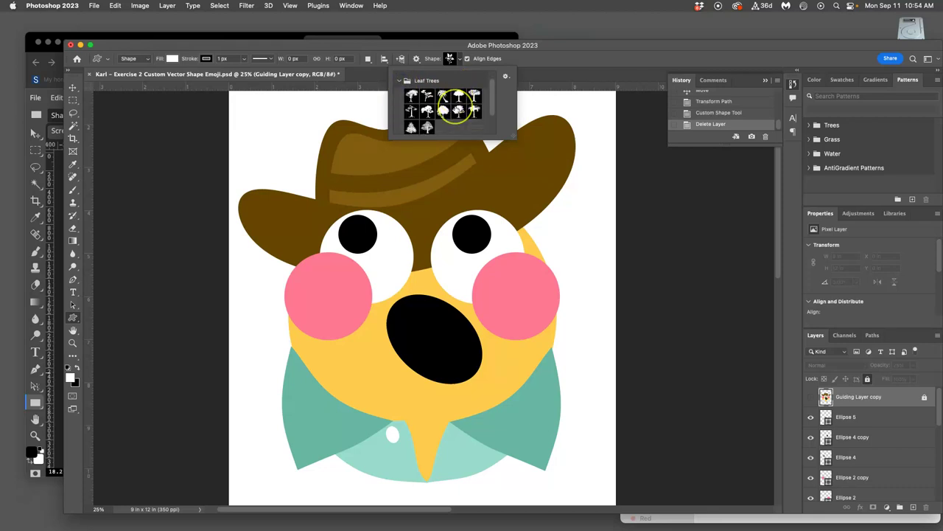
pyautogui.click(442, 96)
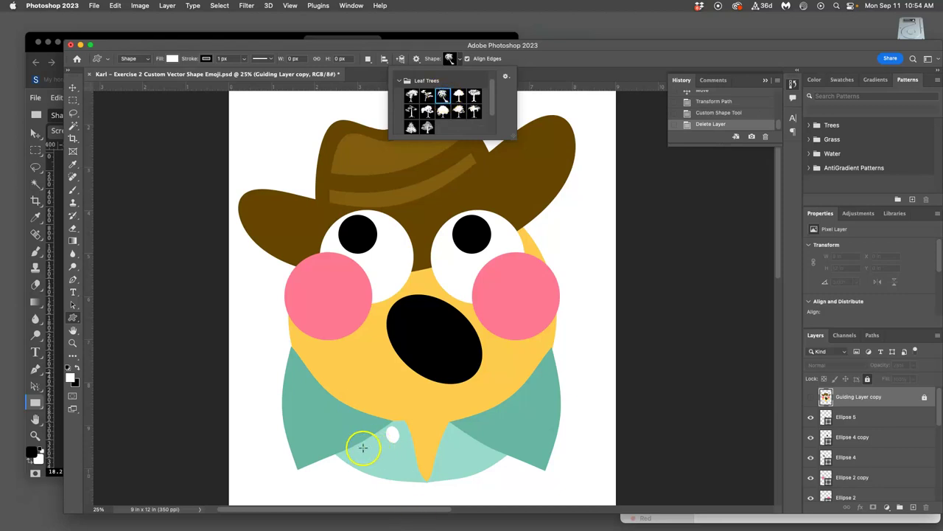
# Step: Draw the white palm tree shape on the shirt and move it onto the right collar
pyautogui.moveTo(361, 442); pyautogui.dragTo(446, 501)
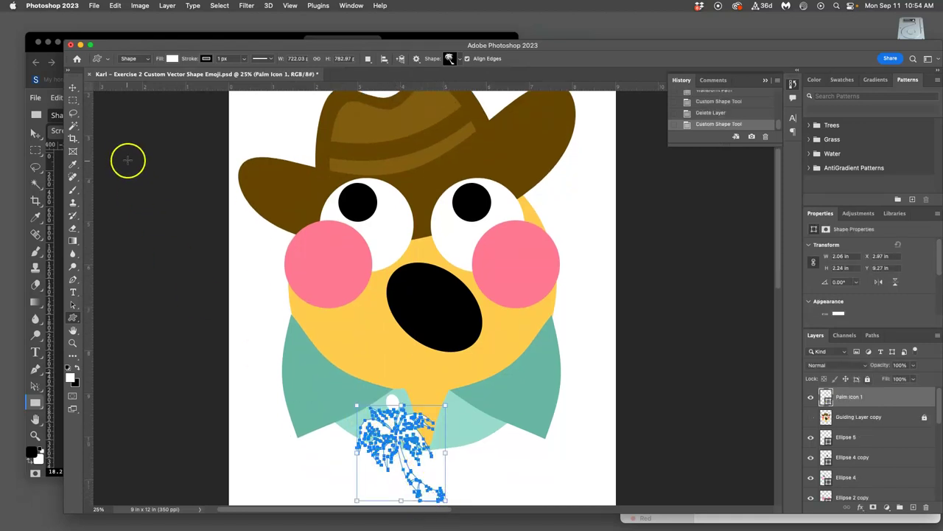
pyautogui.click(73, 87)
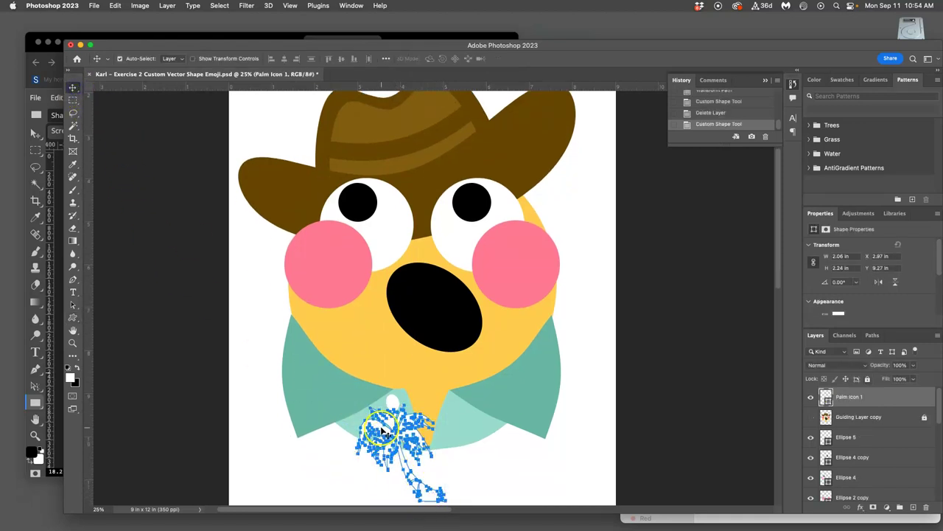
pyautogui.moveTo(391, 427); pyautogui.dragTo(510, 383)
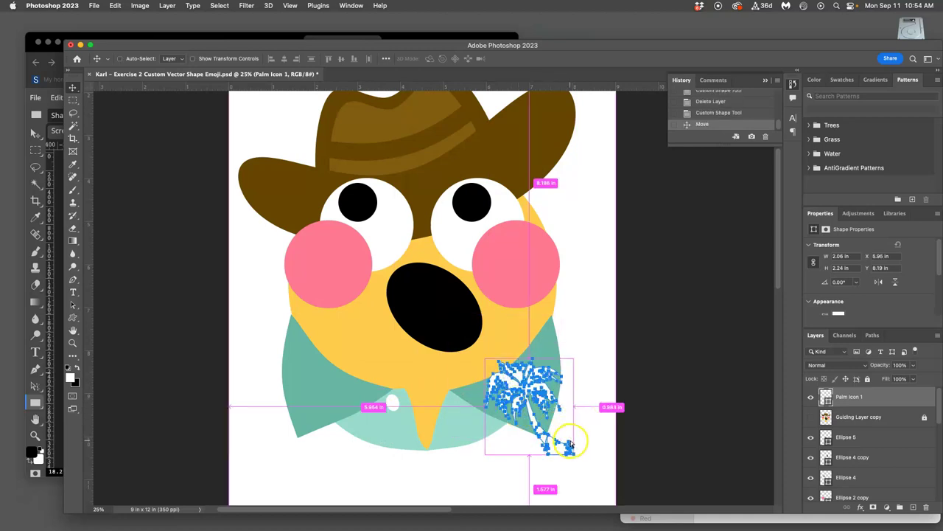
# Step: Shrink Palm Icon 1 and tilt it about -17.78°, then zoom in on it
pyautogui.press('super+t')
pyautogui.moveTo(569, 447); pyautogui.dragTo(553, 429)
pyautogui.moveTo(516, 402); pyautogui.dragTo(523, 409)
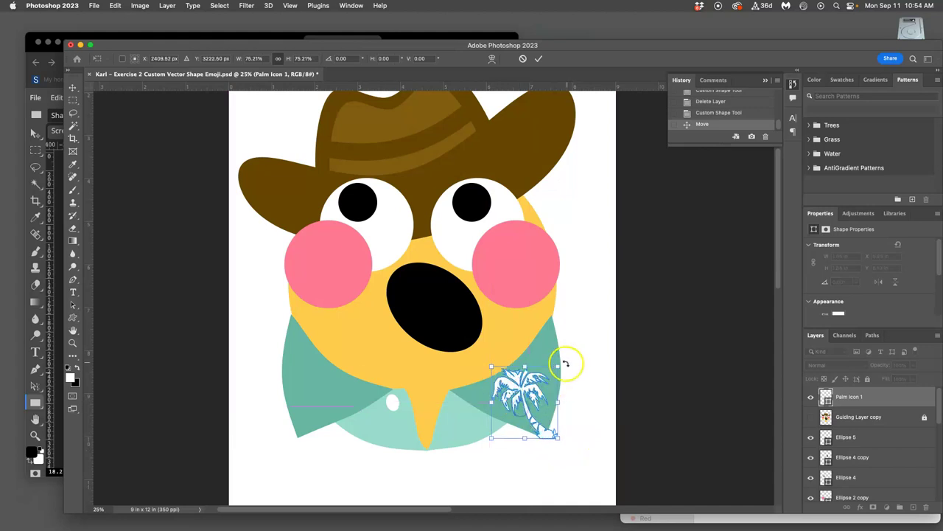
pyautogui.moveTo(565, 363)
pyautogui.mouseDown()
pyautogui.moveTo(554, 341)
pyautogui.moveTo(552, 353)
pyautogui.mouseUp()
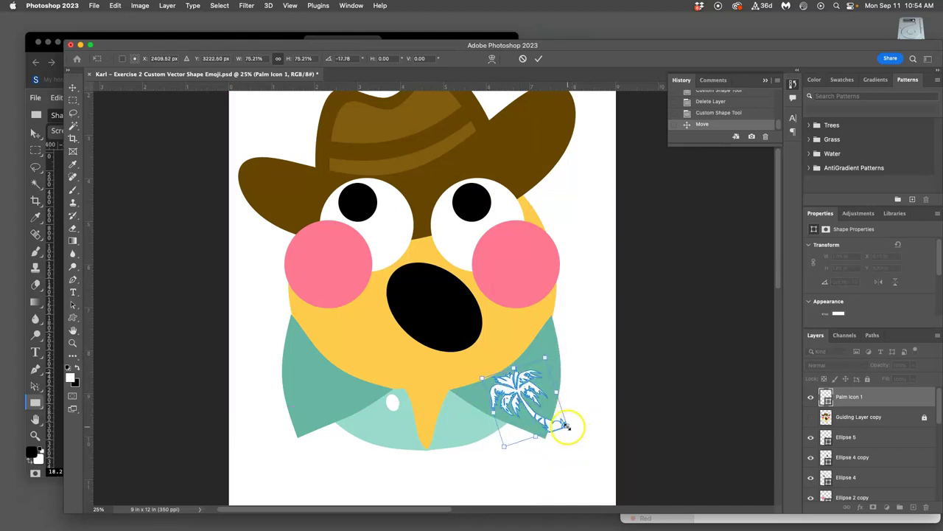
pyautogui.moveTo(566, 426); pyautogui.dragTo(565, 423)
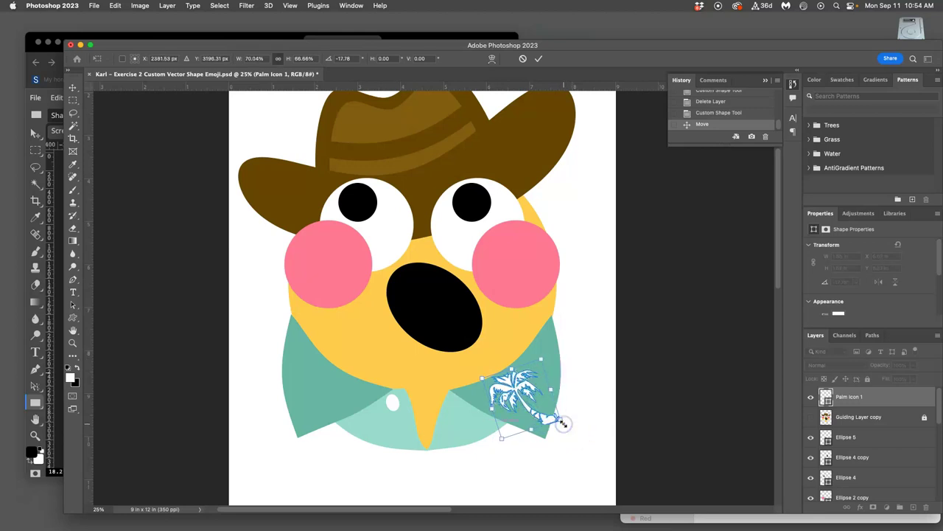
pyautogui.click(574, 427)
pyautogui.scroll(4, 584, 435)
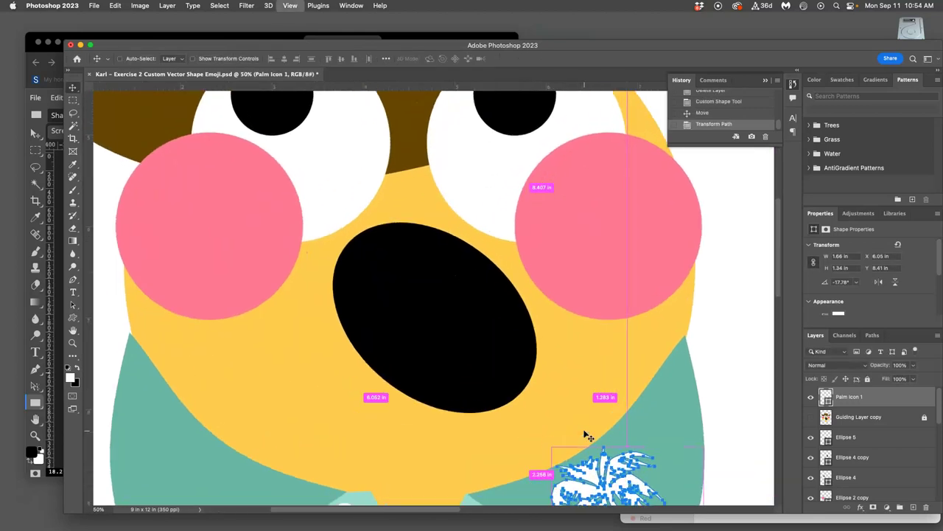
pyautogui.moveTo(583, 432); pyautogui.dragTo(384, 96)
pyautogui.scroll(-3, 384, 96)
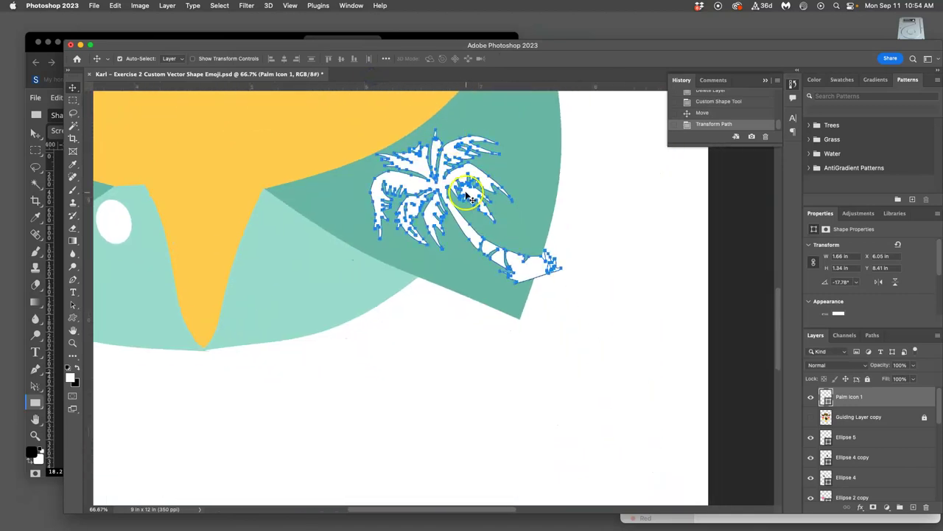
pyautogui.press('cmd+t')
# Step: Warp Palm Icon 1 so its trunk bends down into the right collar's pointed tip
pyautogui.rightClick(535, 248)
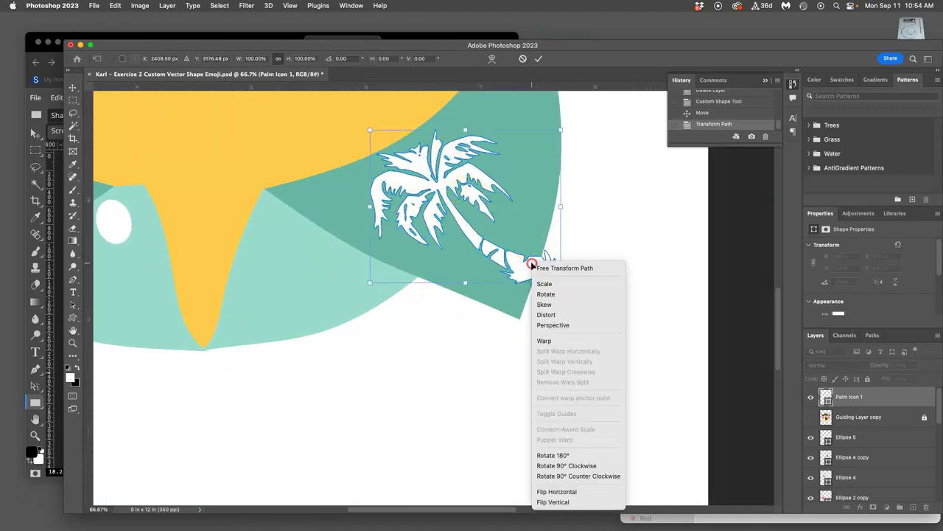
pyautogui.click(550, 339)
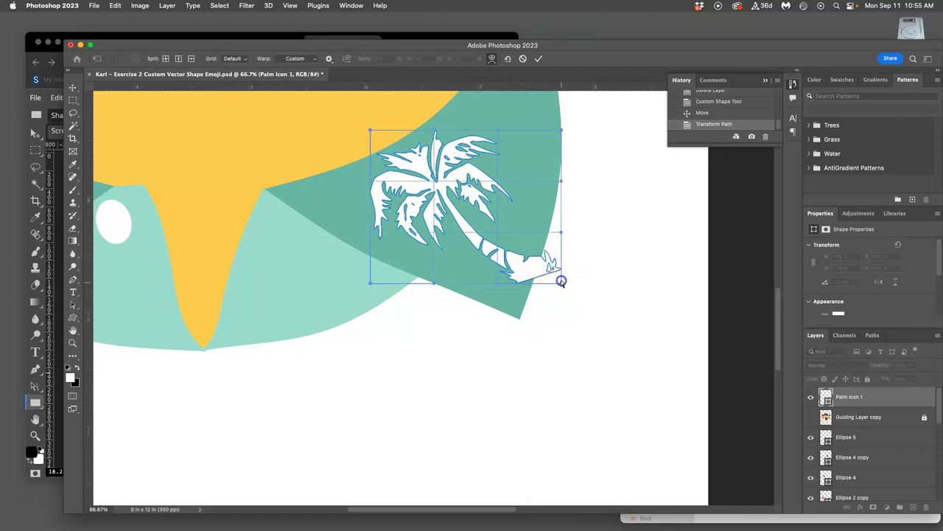
pyautogui.moveTo(561, 281); pyautogui.dragTo(500, 300)
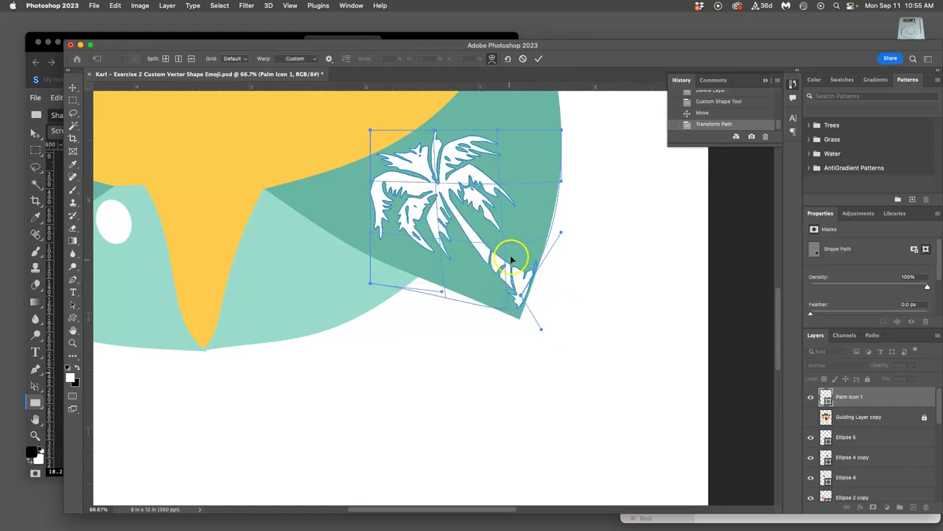
pyautogui.press('Return')
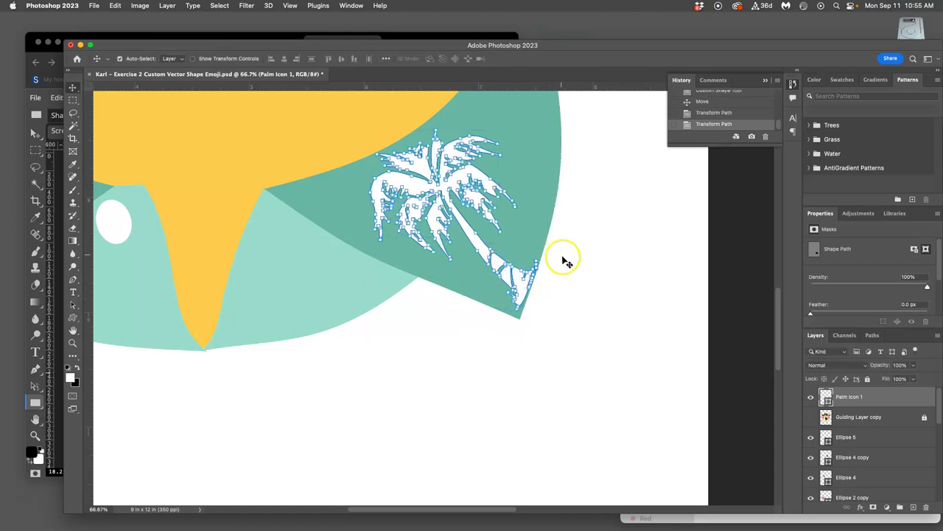
pyautogui.press('super+minus')
pyautogui.press('super+minus')
pyautogui.press('super+minus')
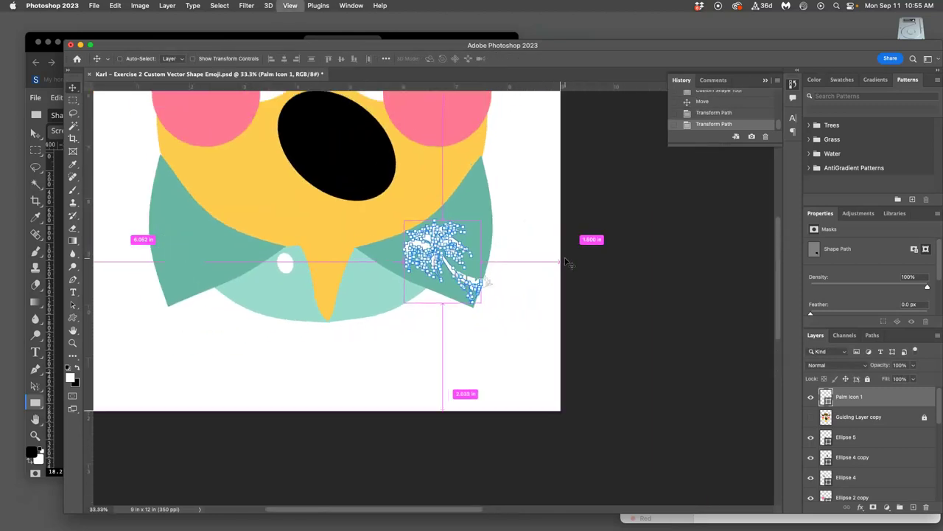
pyautogui.click(521, 242)
pyautogui.scroll(3, 536, 260)
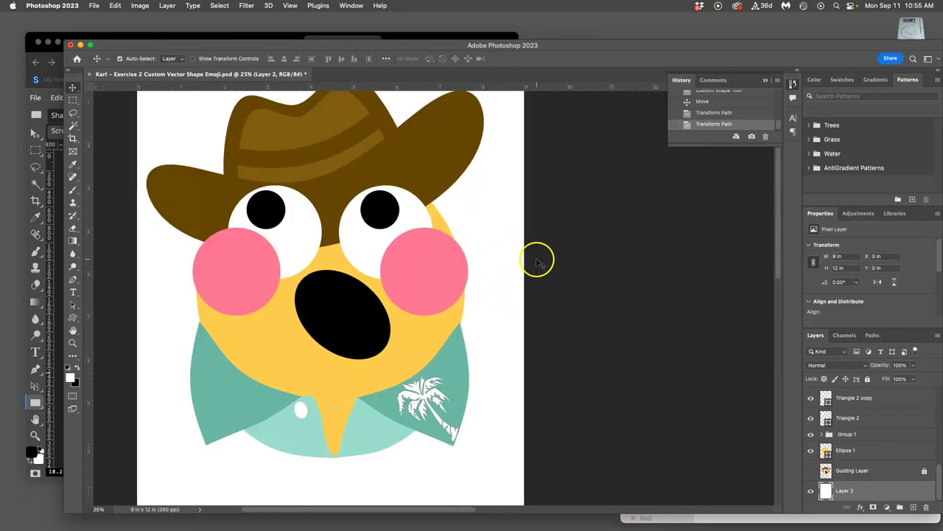
pyautogui.scroll(-1, 518, 294)
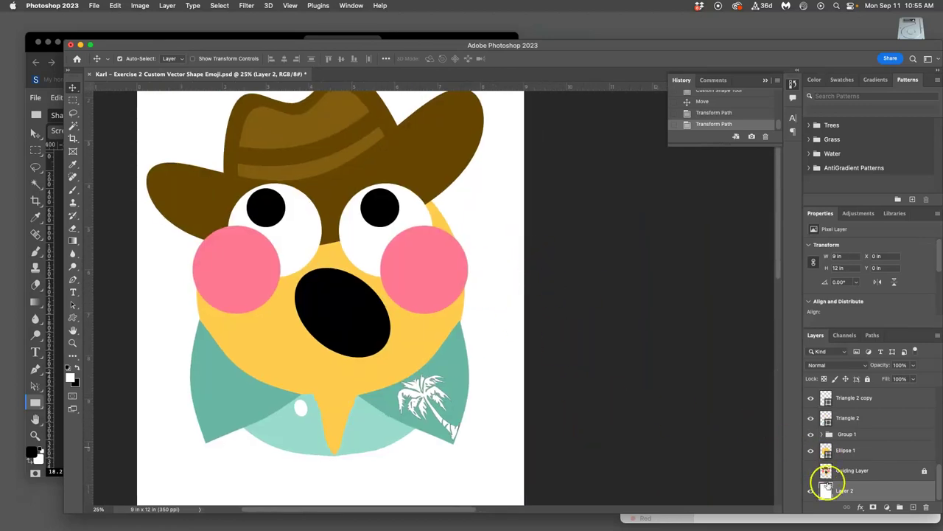
pyautogui.scroll(-3, 842, 287)
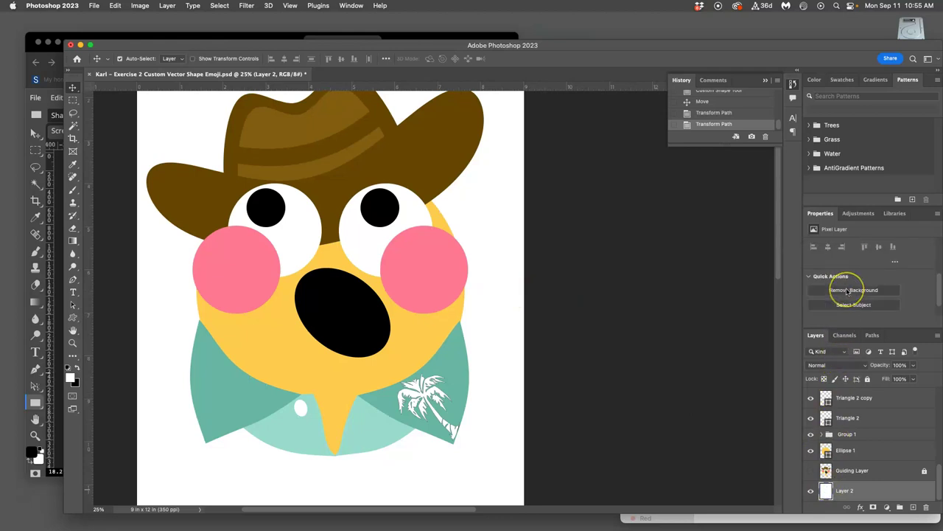
pyautogui.scroll(3, 847, 292)
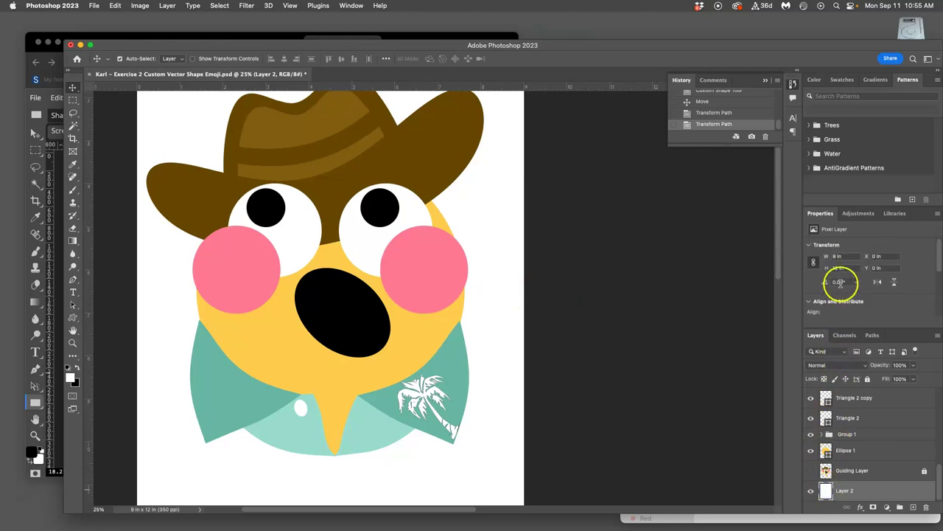
pyautogui.scroll(-2, 842, 282)
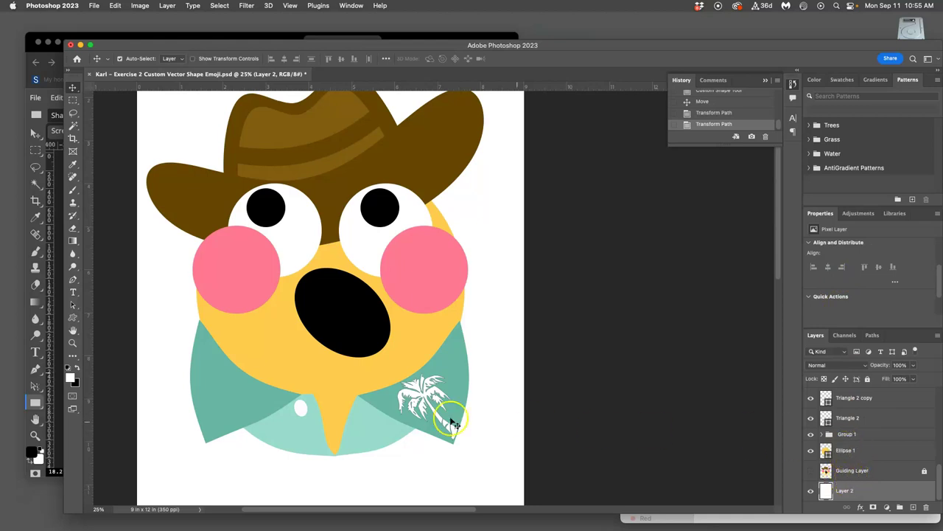
pyautogui.click(424, 398)
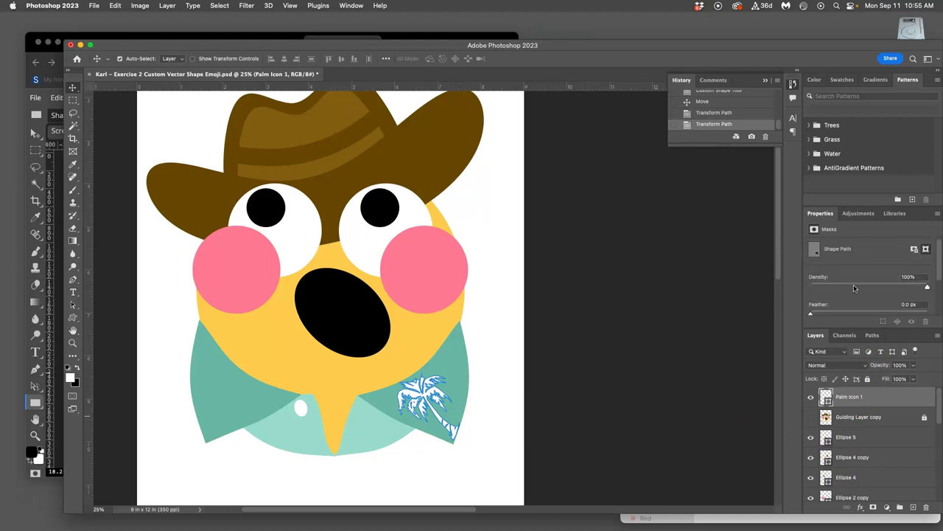
pyautogui.scroll(-2, 853, 285)
pyautogui.scroll(2, 853, 284)
# Step: With the Custom Shape Tool, try a pale yellow-green stroke on Palm Icon 1 and change its stroke setting
pyautogui.click(73, 317)
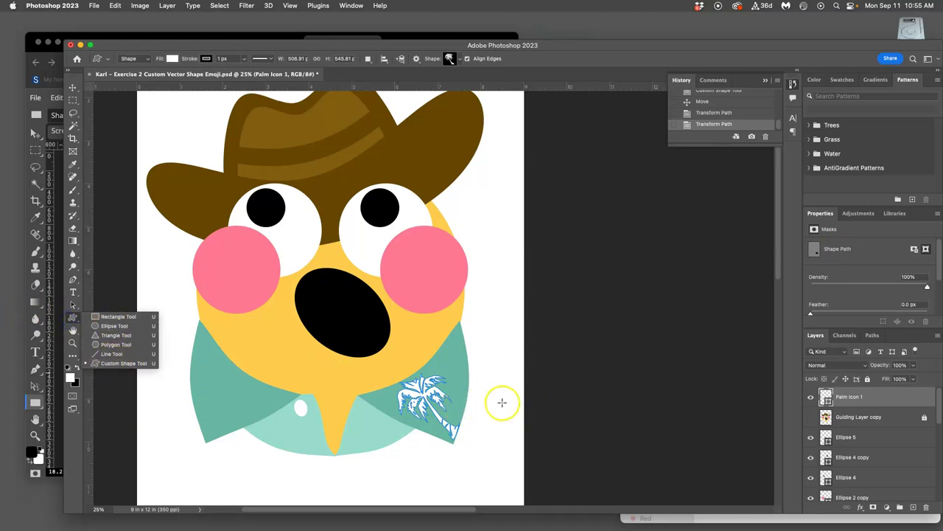
pyautogui.click(868, 398)
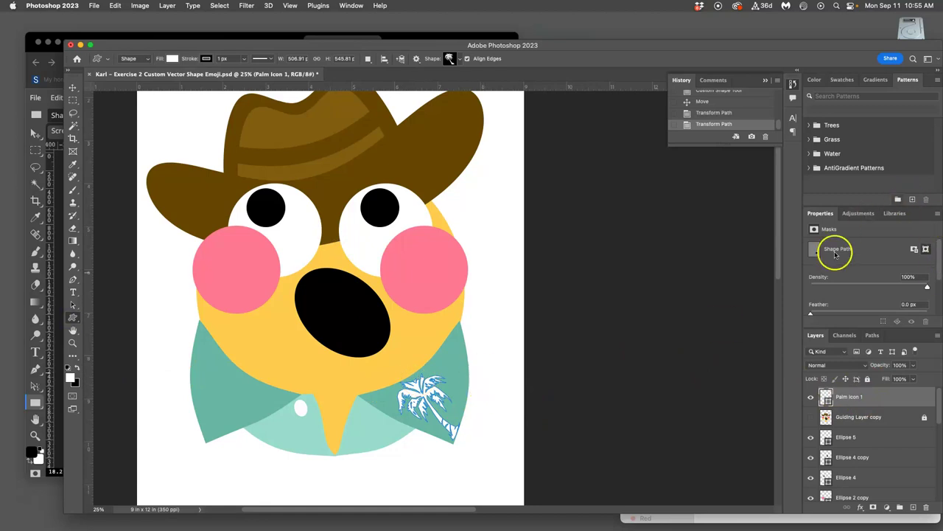
pyautogui.click(209, 59)
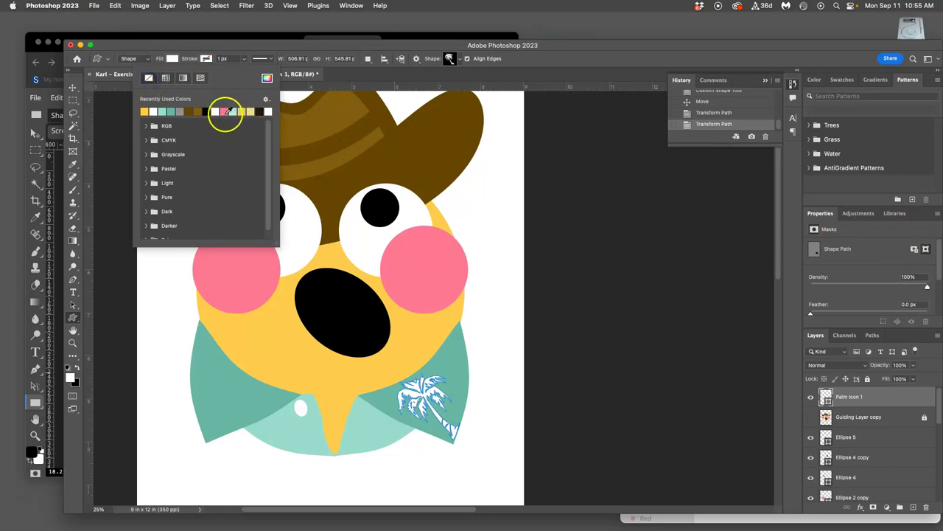
pyautogui.click(251, 112)
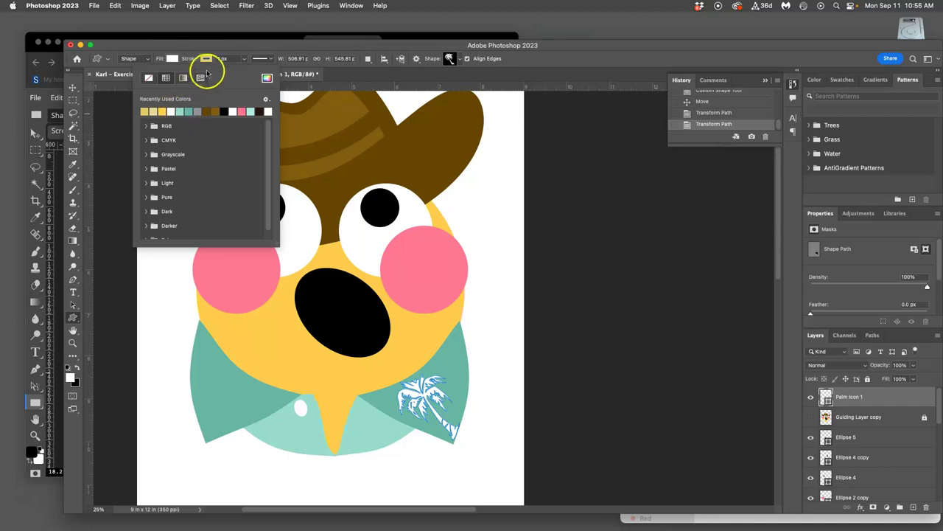
pyautogui.click(189, 79)
# Step: Fill Palm Icon 1 with light mint from the Recently Used Colors
pyautogui.click(172, 59)
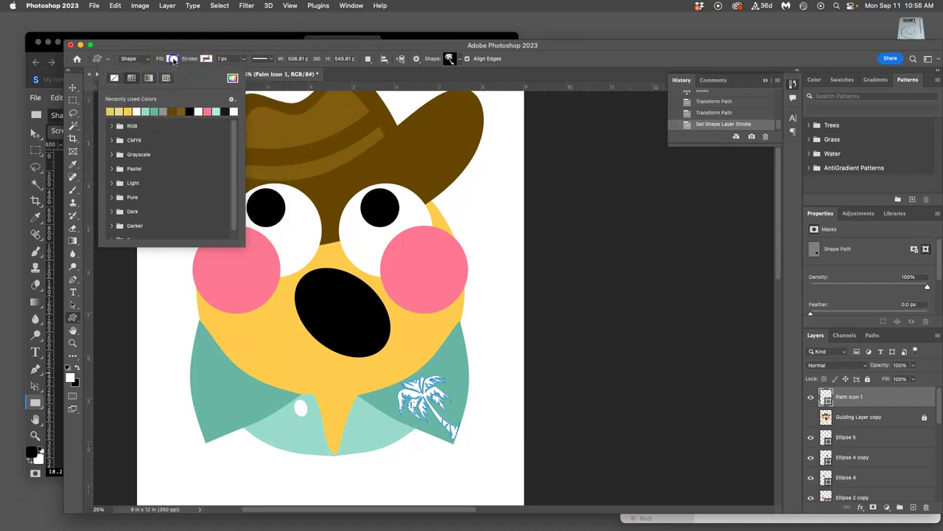
pyautogui.click(120, 111)
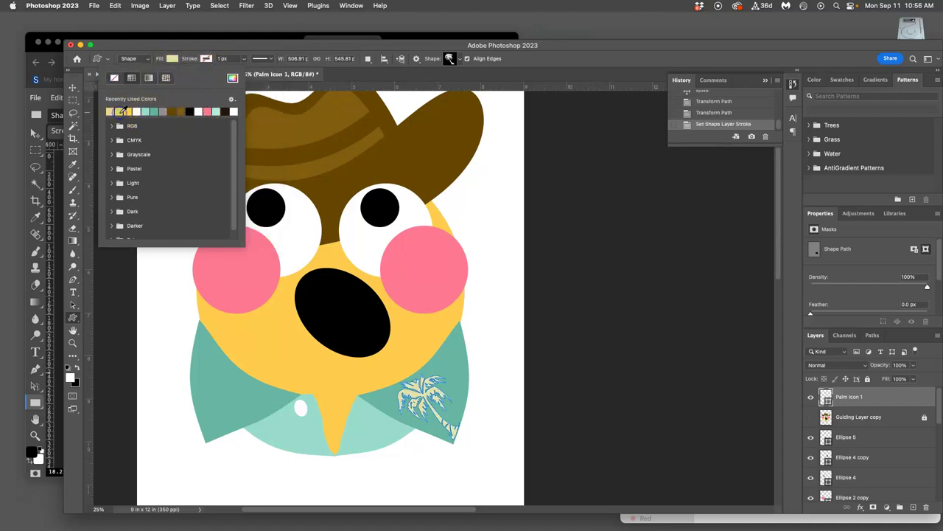
pyautogui.click(208, 112)
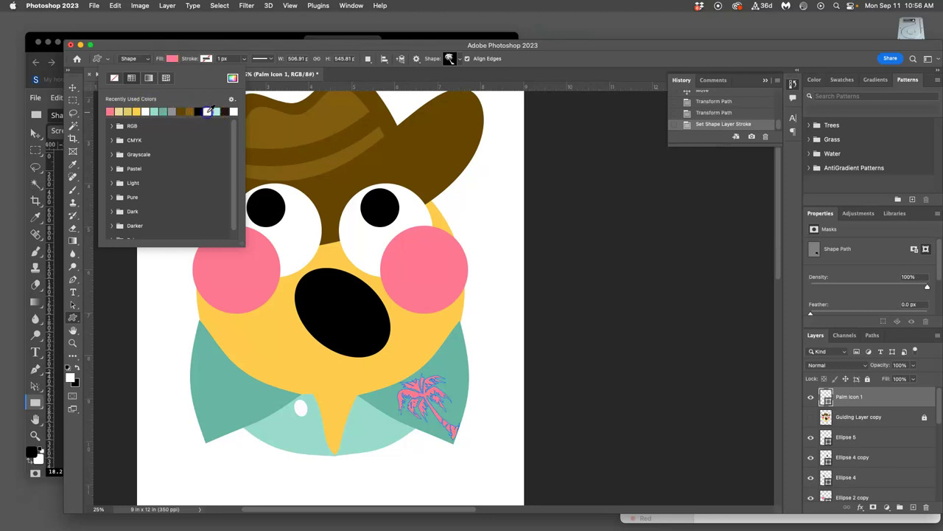
pyautogui.click(215, 111)
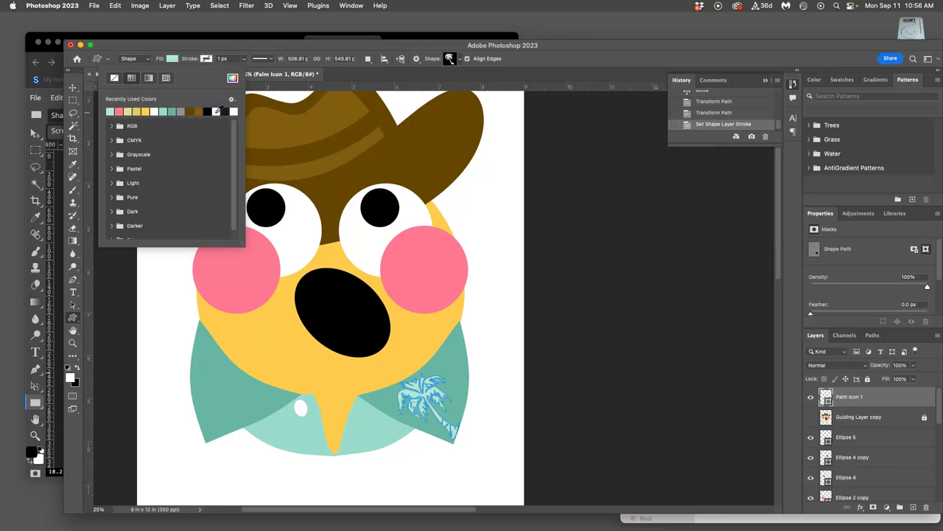
pyautogui.click(165, 110)
pyautogui.click(118, 110)
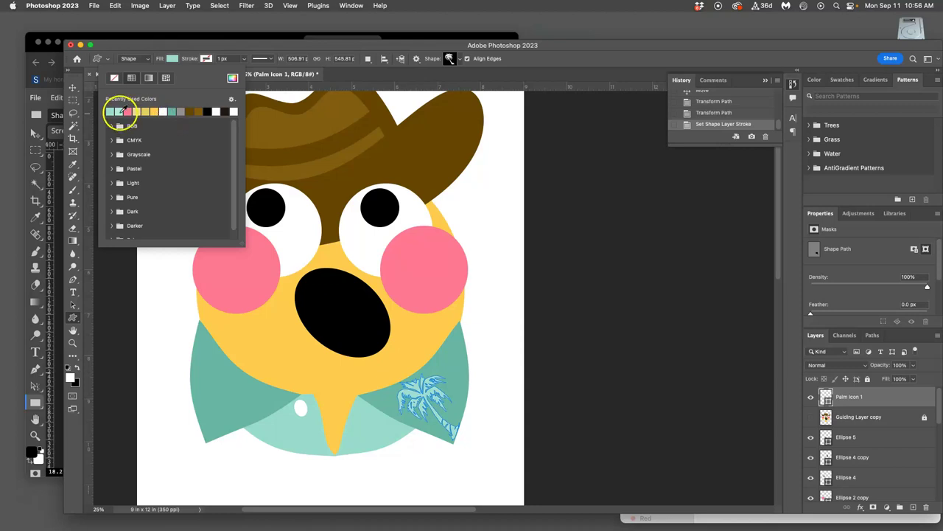
pyautogui.click(109, 110)
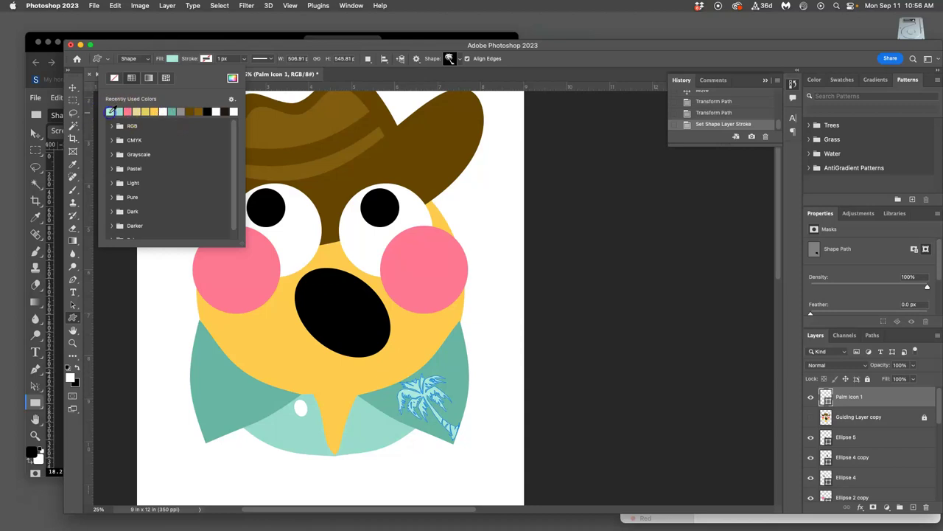
pyautogui.click(73, 113)
pyautogui.moveTo(476, 151); pyautogui.dragTo(488, 164)
# Step: Select the Guiding Layer copy layer and switch to the Custom Shape tool
pyautogui.click(845, 417)
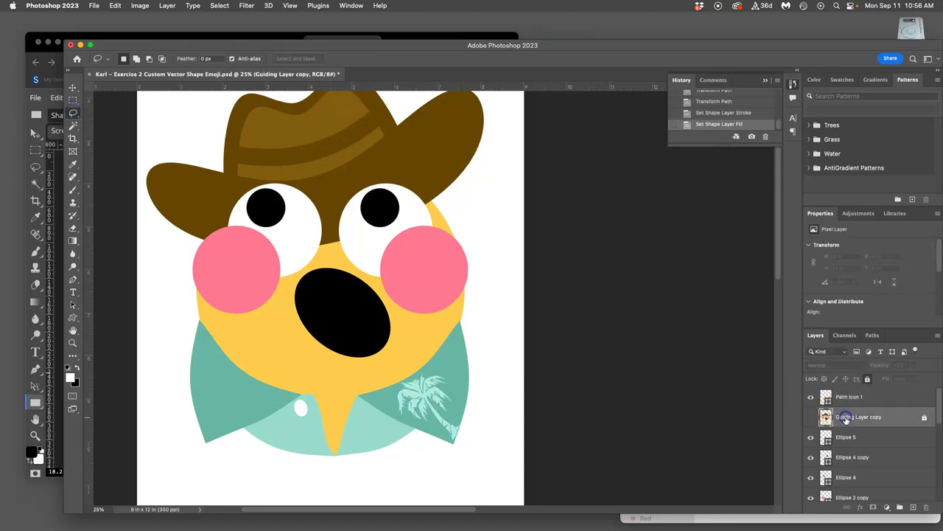
pyautogui.hscroll(-6, 535, 347)
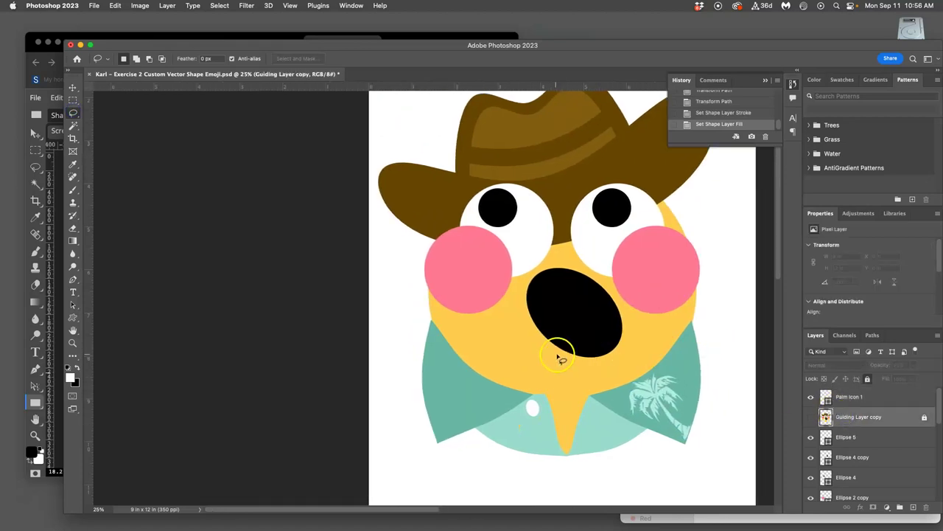
pyautogui.hscroll(4, 594, 363)
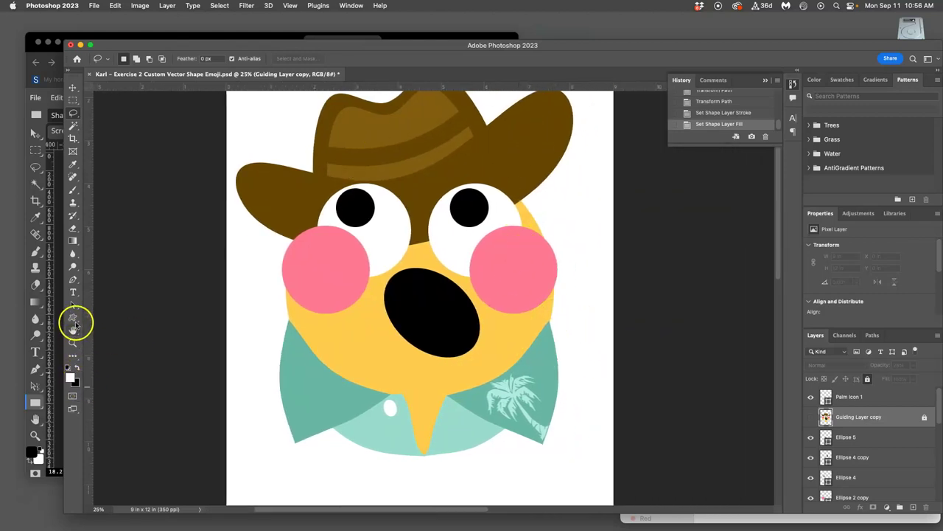
pyautogui.click(73, 320)
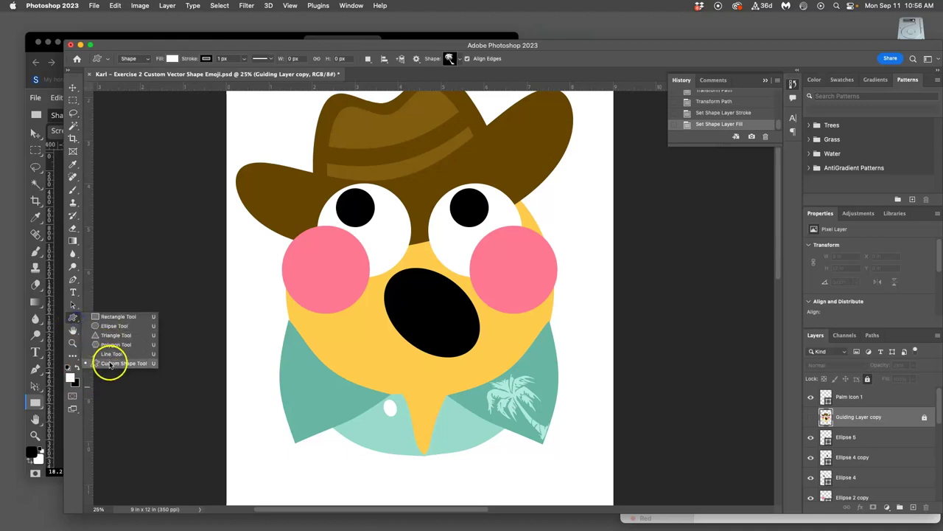
pyautogui.click(110, 364)
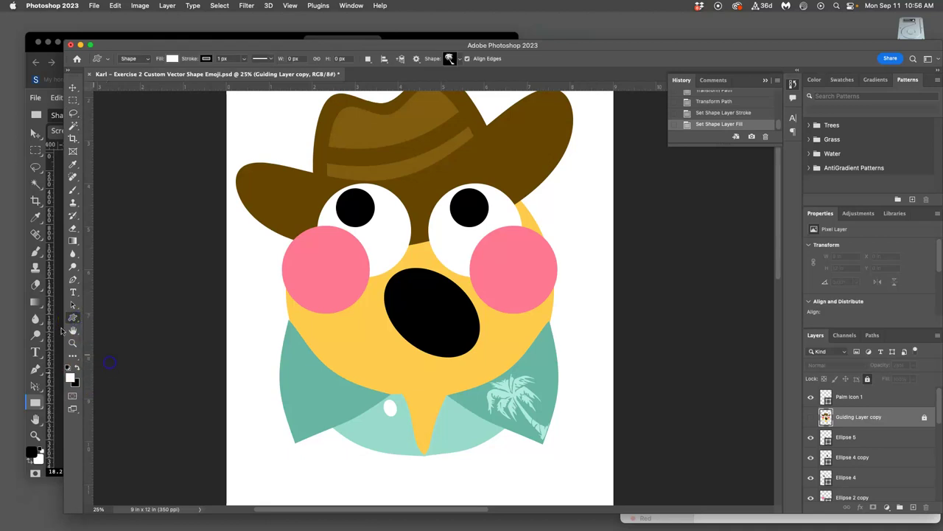
# Step: In the shape picker, collapse Leaf Trees and pick a flower from the Flowers set
pyautogui.click(460, 59)
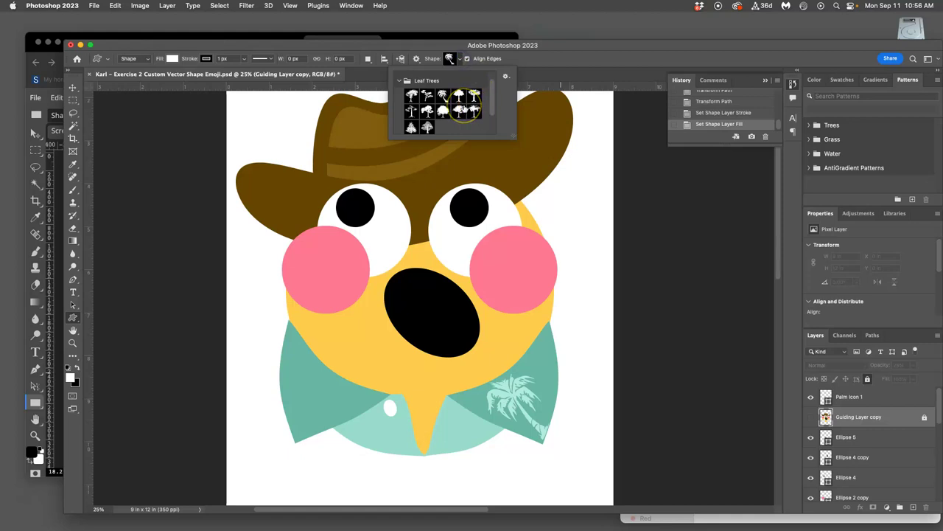
pyautogui.scroll(1, 463, 109)
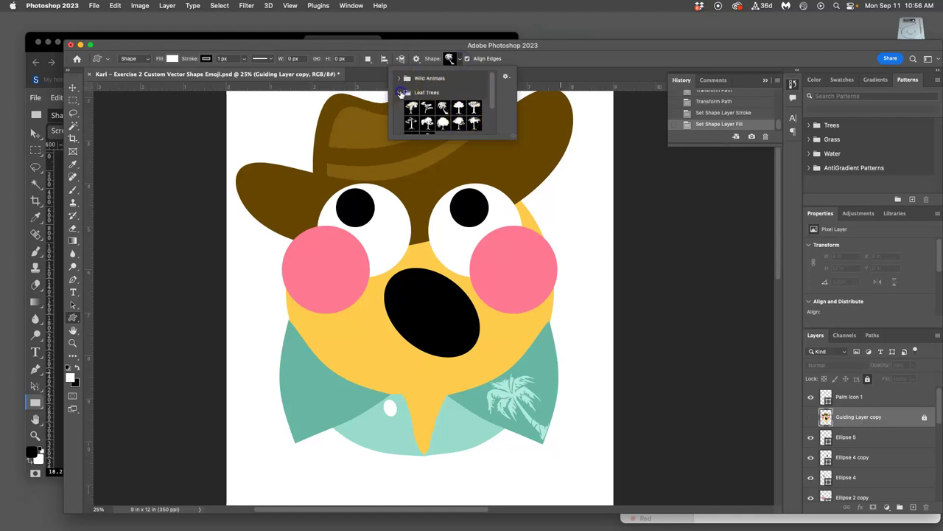
pyautogui.click(402, 93)
pyautogui.click(398, 120)
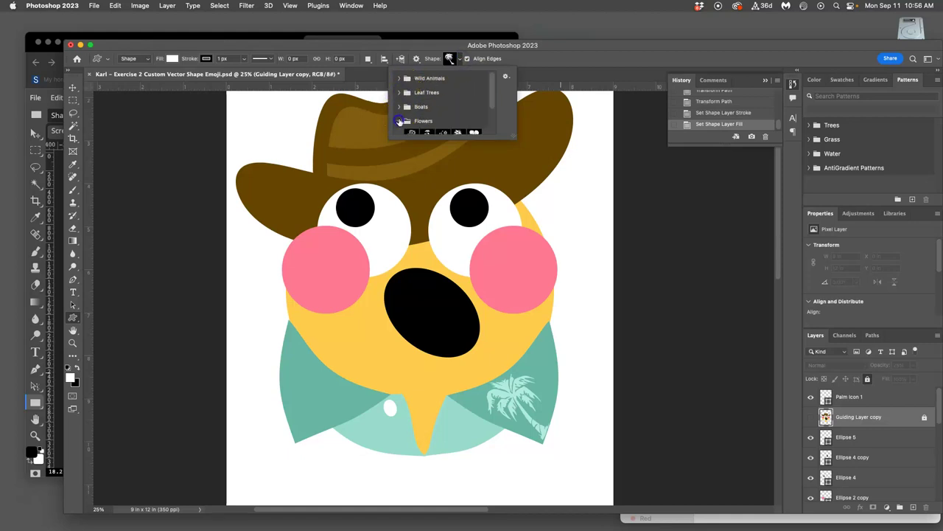
pyautogui.scroll(-2, 452, 120)
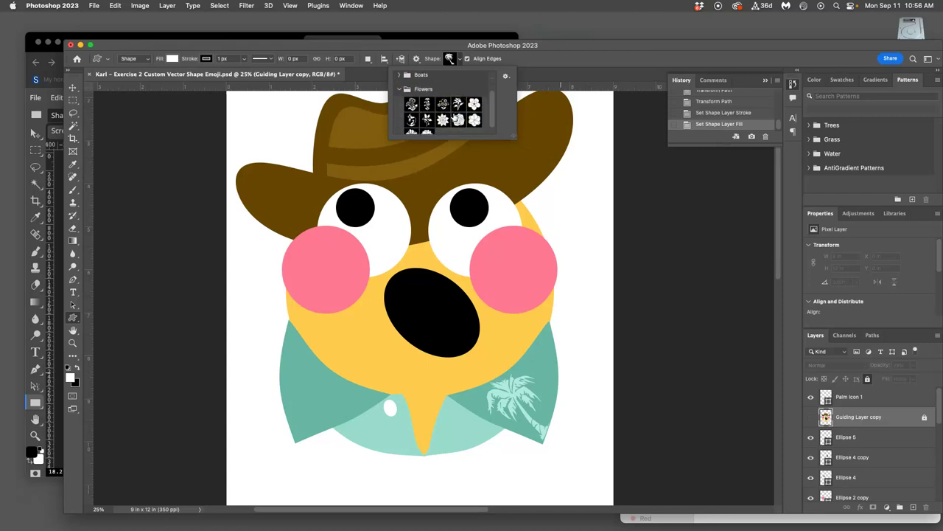
pyautogui.scroll(-1, 457, 118)
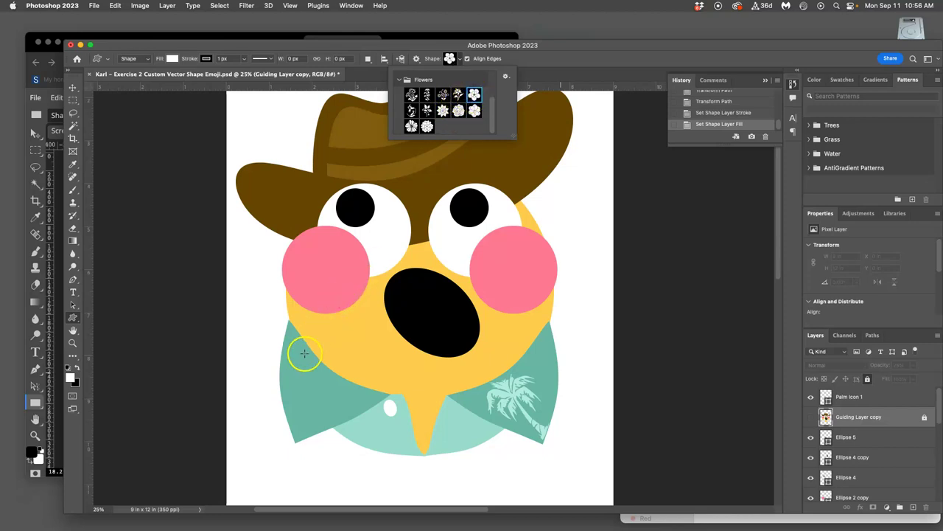
# Step: Draw a flower on the left side of the shirt and select its layer, Shape 44 1
pyautogui.moveTo(293, 373); pyautogui.dragTo(347, 418)
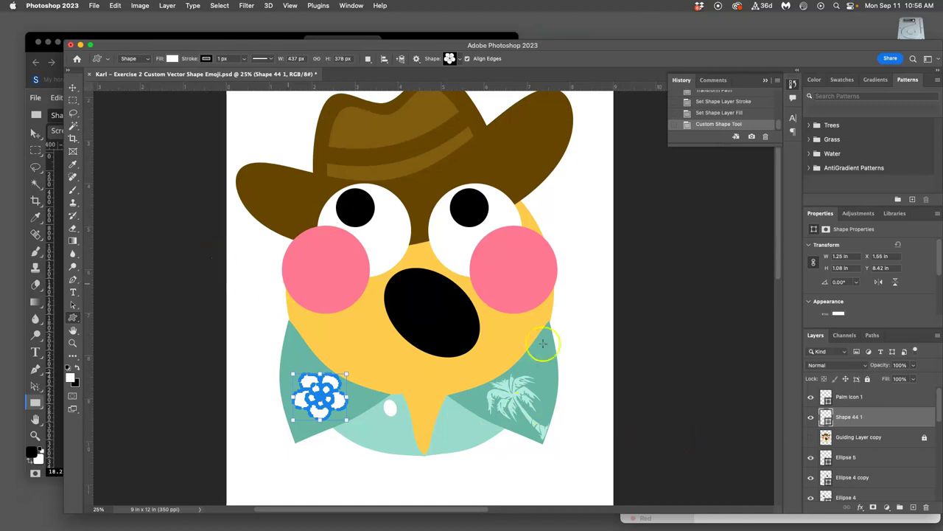
pyautogui.click(872, 444)
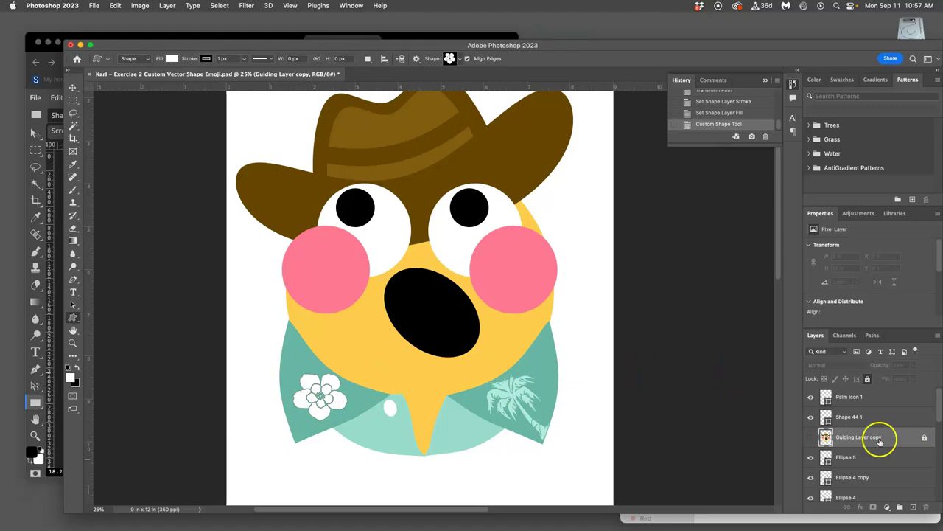
pyautogui.click(853, 417)
pyautogui.click(811, 417)
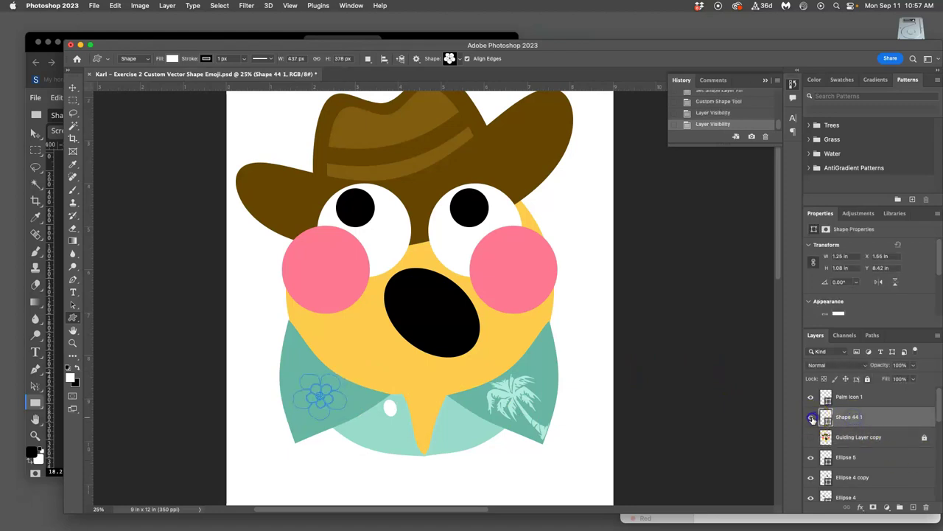
pyautogui.click(813, 418)
# Step: Rotate the flower about -13° and warp its petals into a squeezed shape
pyautogui.press('super+t')
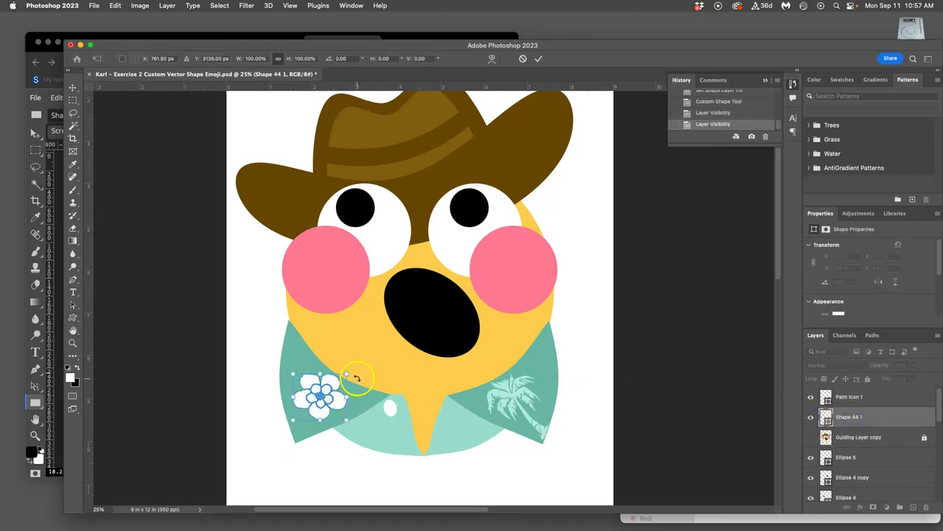
pyautogui.moveTo(355, 373); pyautogui.dragTo(304, 391)
pyautogui.rightClick(306, 390)
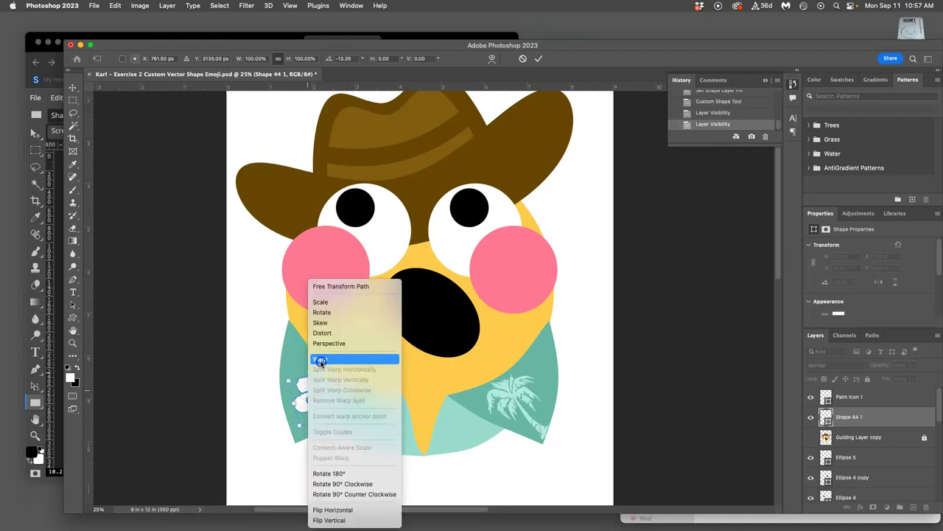
pyautogui.click(320, 359)
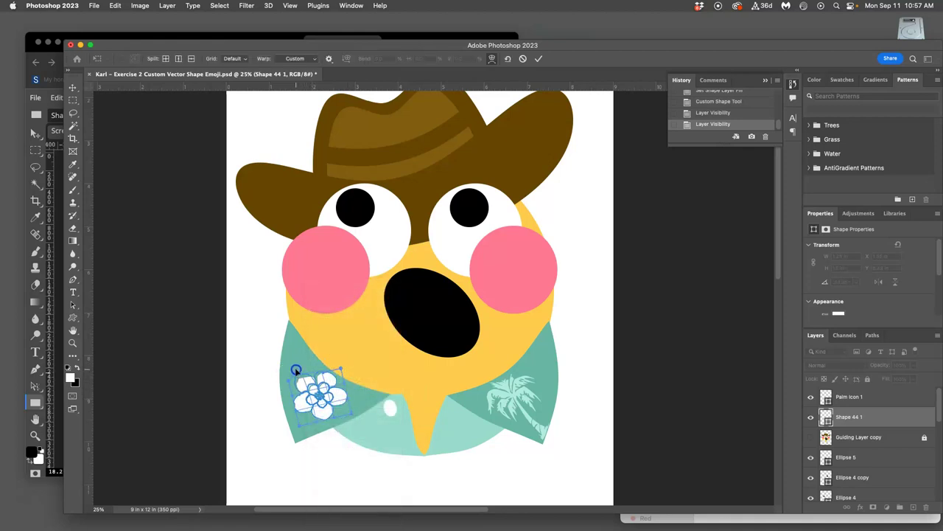
pyautogui.moveTo(295, 370); pyautogui.dragTo(368, 402)
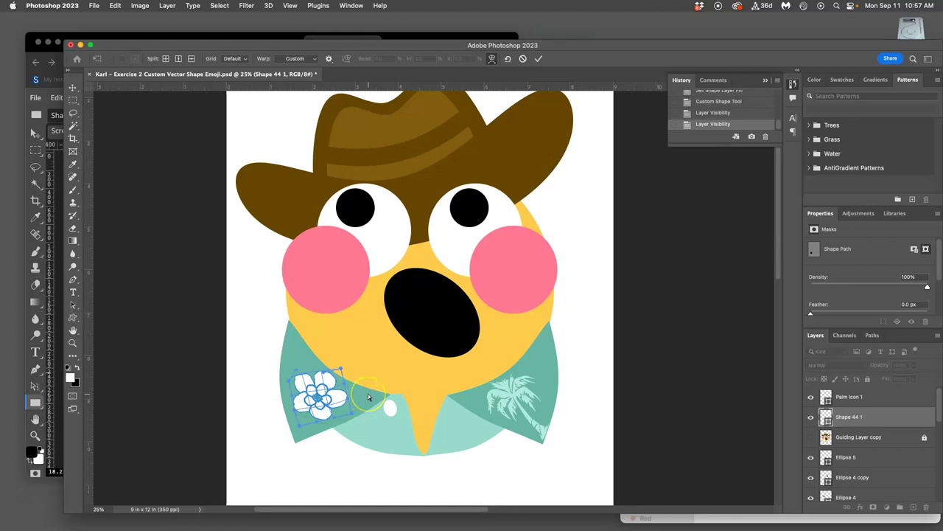
pyautogui.press('Return')
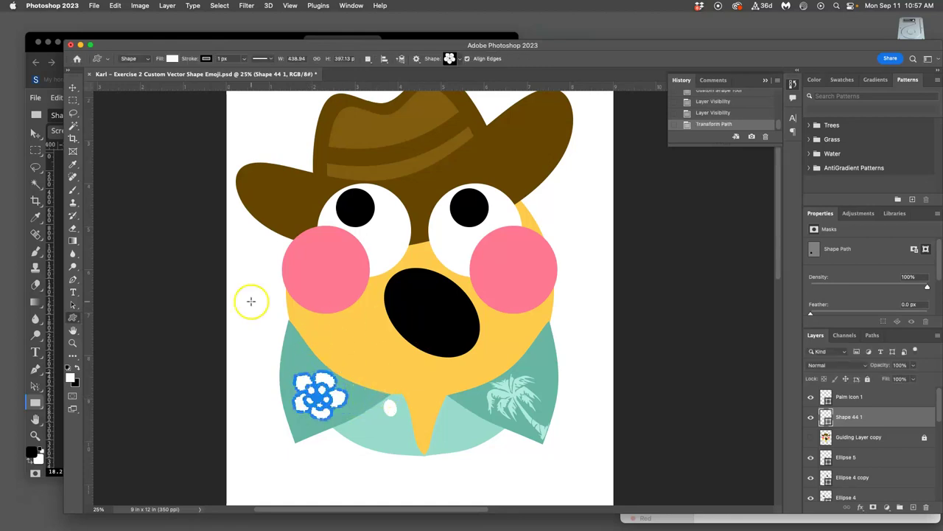
# Step: Switch to the Lasso tool and zoom in on the flower and collar
pyautogui.click(73, 115)
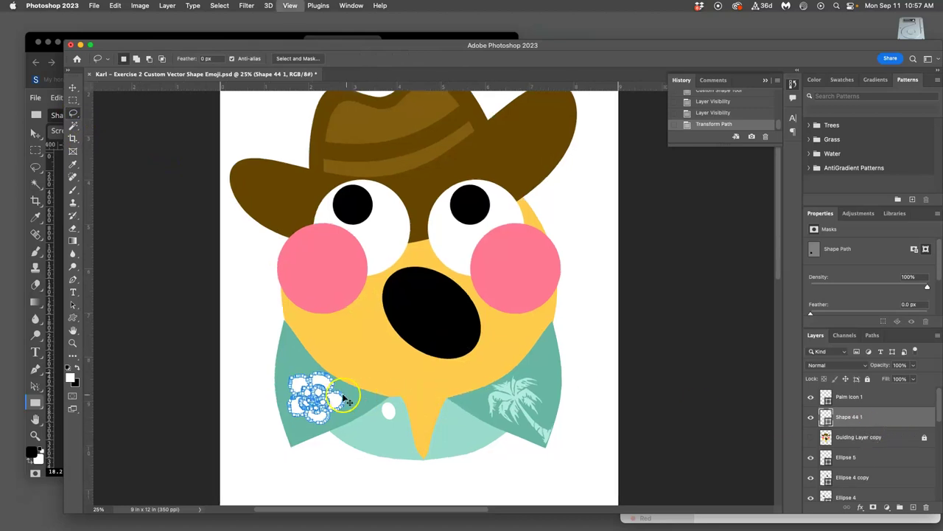
pyautogui.press('super+equal')
pyautogui.press('super+equal')
pyautogui.press('super+equal')
pyautogui.moveTo(242, 421); pyautogui.dragTo(401, 244)
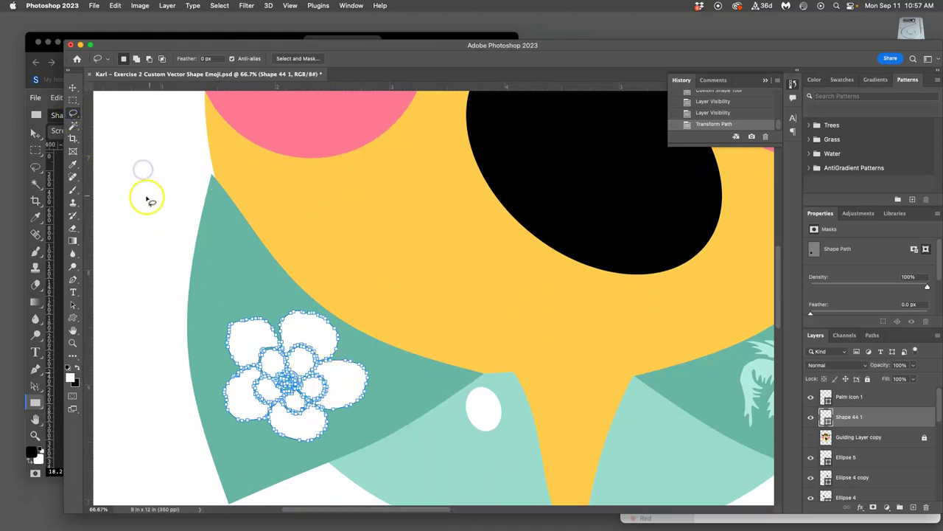
# Step: Set the Shape 44 1 flower's stroke to No Color, removing its dark outline
pyautogui.click(858, 439)
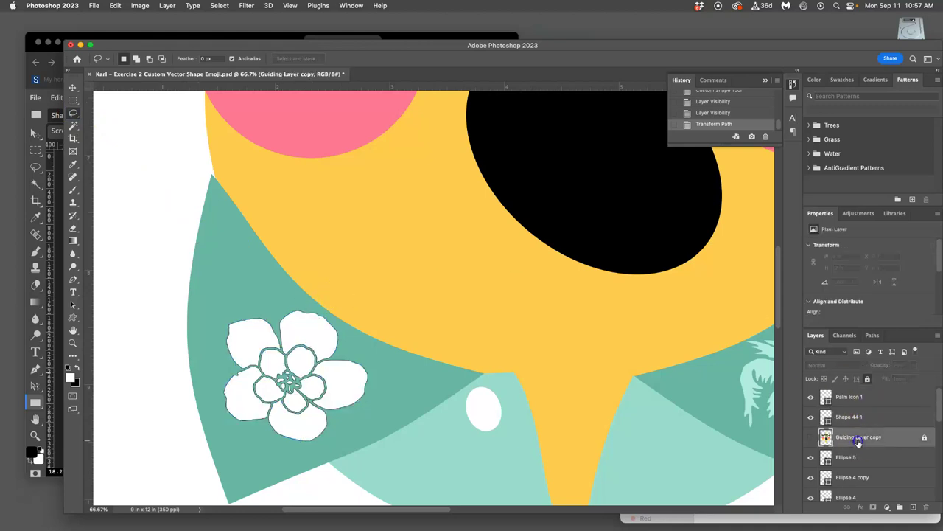
pyautogui.scroll(5, 358, 362)
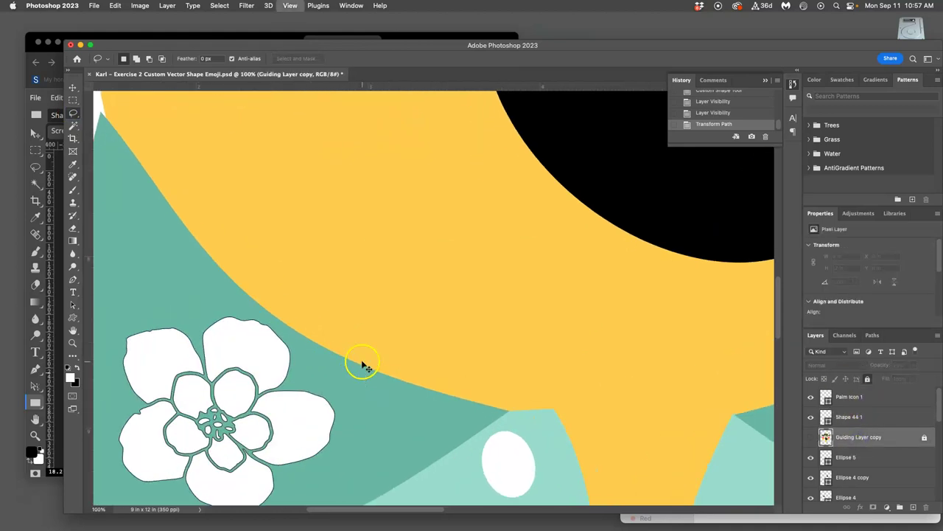
pyautogui.scroll(-10, 381, 301)
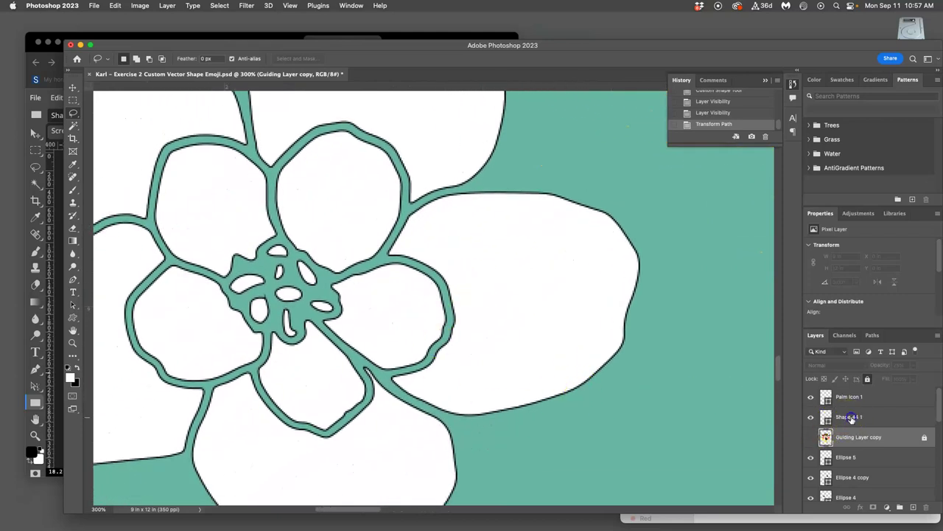
pyautogui.click(847, 416)
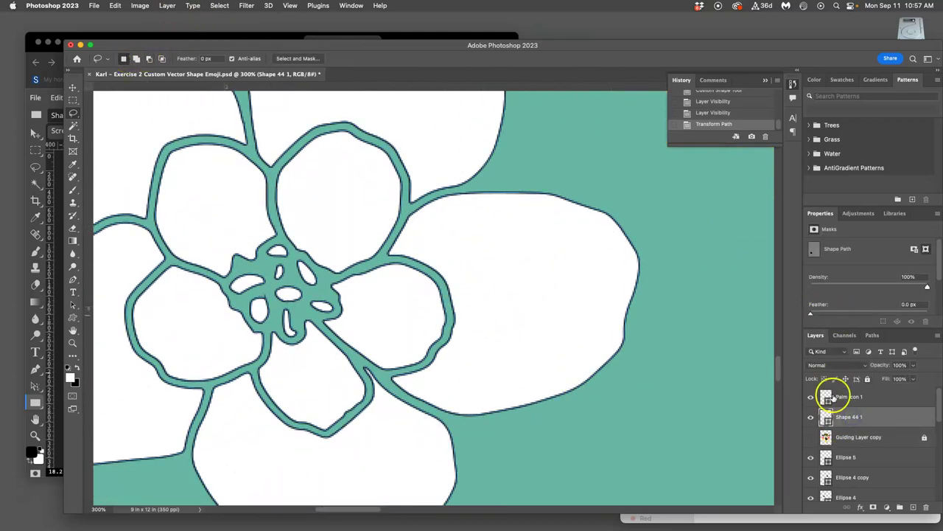
pyautogui.doubleClick(826, 417)
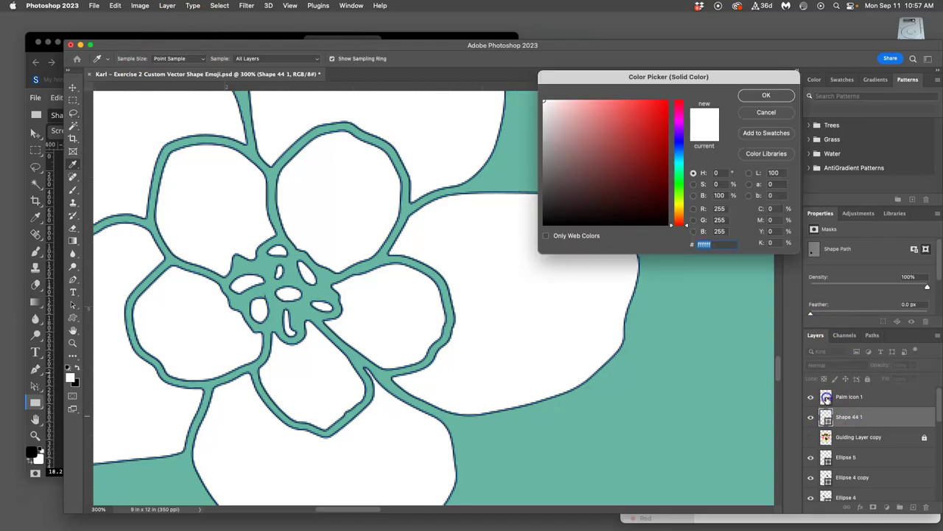
pyautogui.click(767, 112)
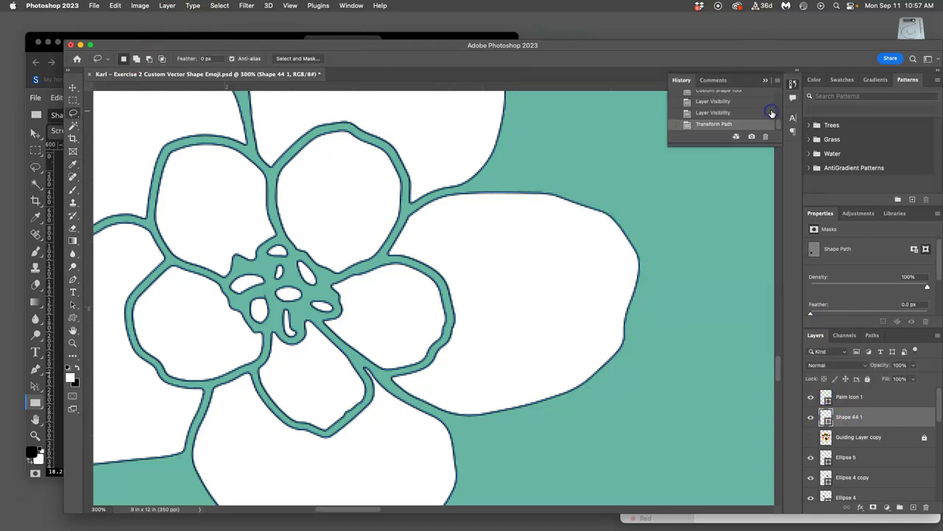
pyautogui.click(73, 317)
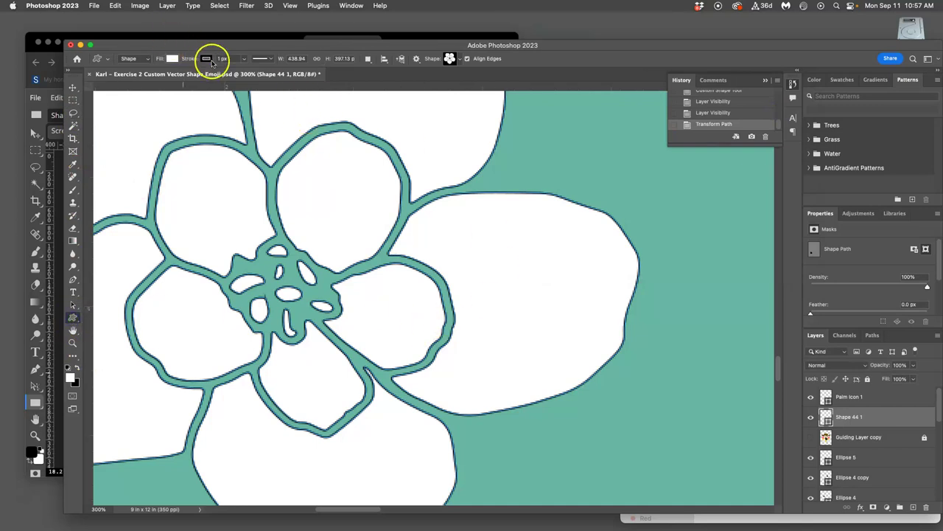
pyautogui.click(211, 60)
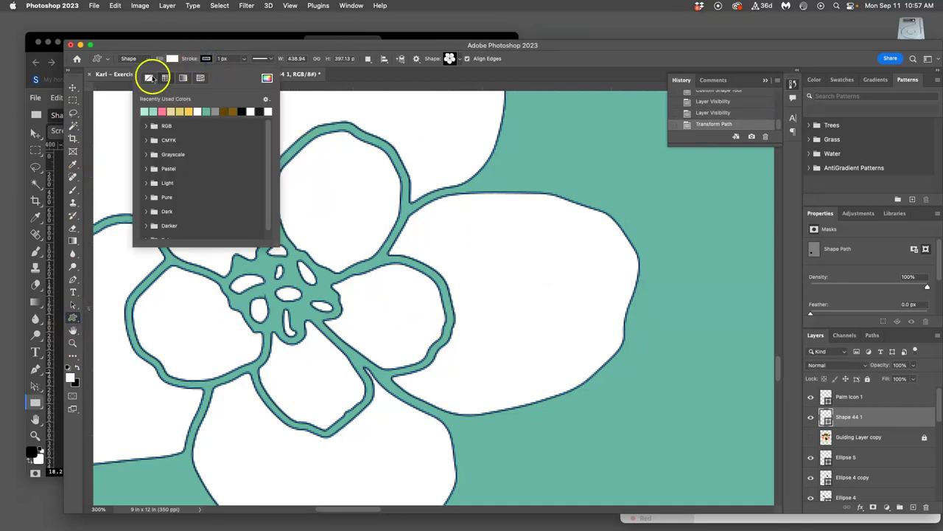
pyautogui.click(150, 78)
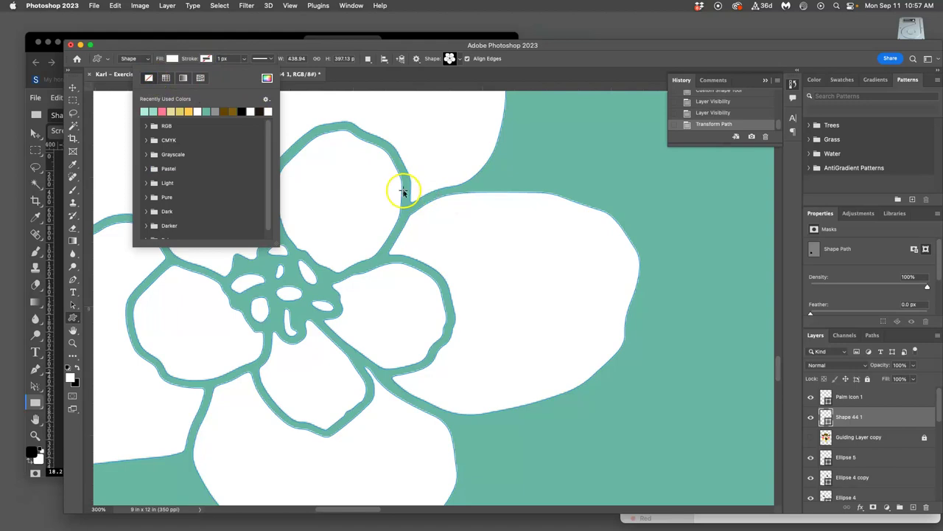
pyautogui.click(73, 113)
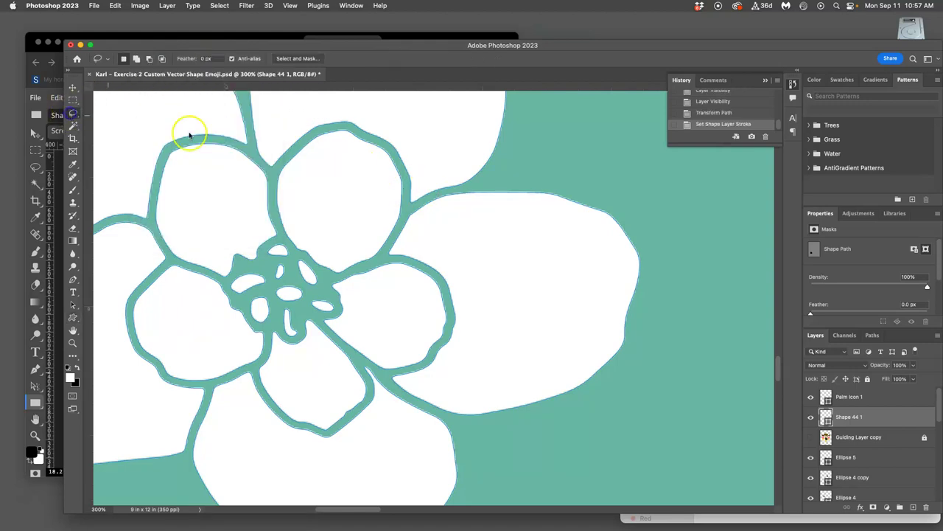
pyautogui.scroll(-5, 482, 249)
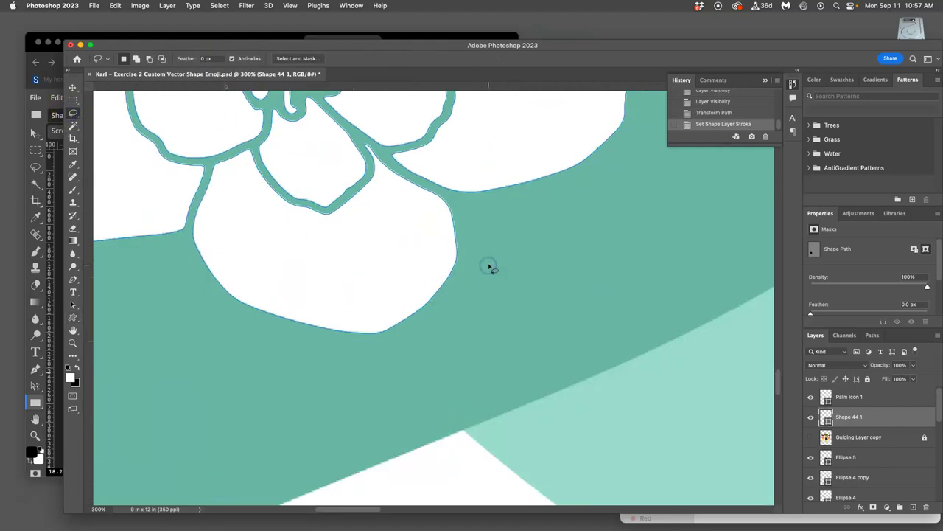
pyautogui.scroll(-8, 489, 267)
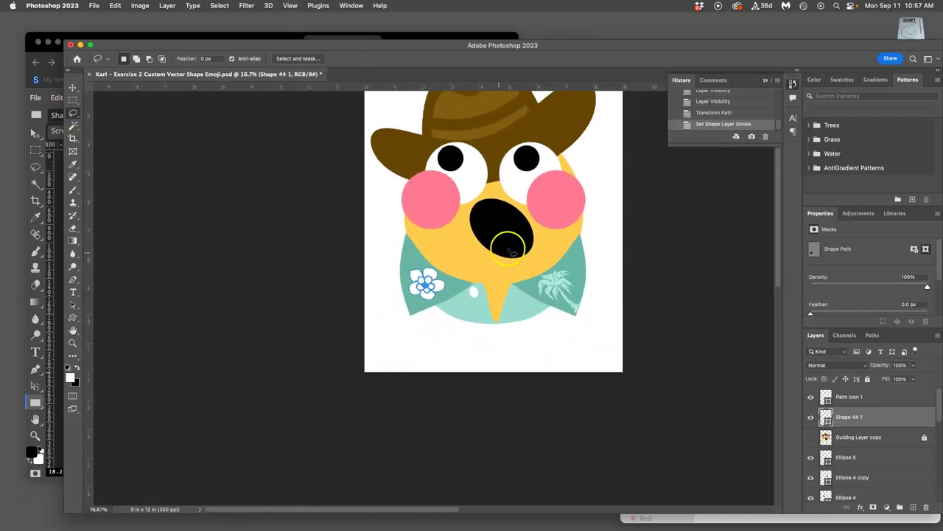
# Step: Centre the emoji in view and hide the Guiding Layer copy overlay
pyautogui.moveTo(519, 240); pyautogui.dragTo(504, 291)
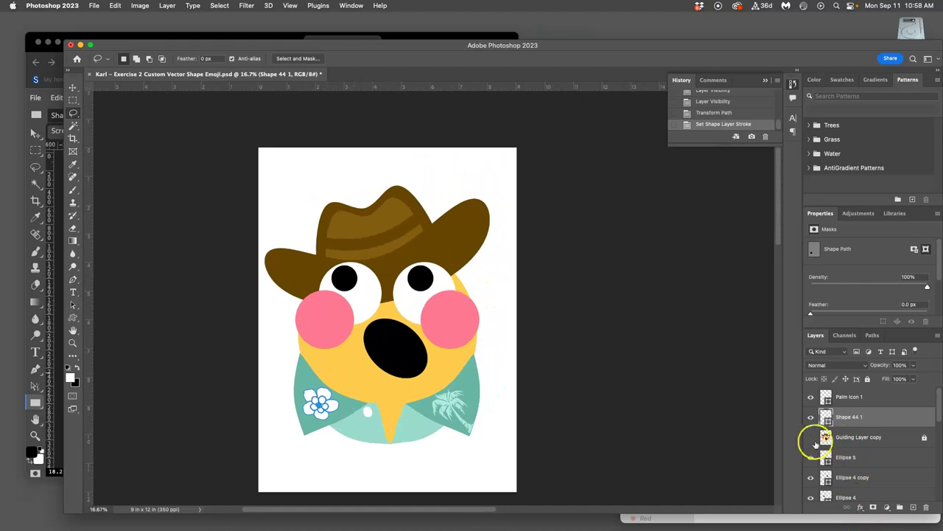
pyautogui.click(811, 437)
pyautogui.click(846, 438)
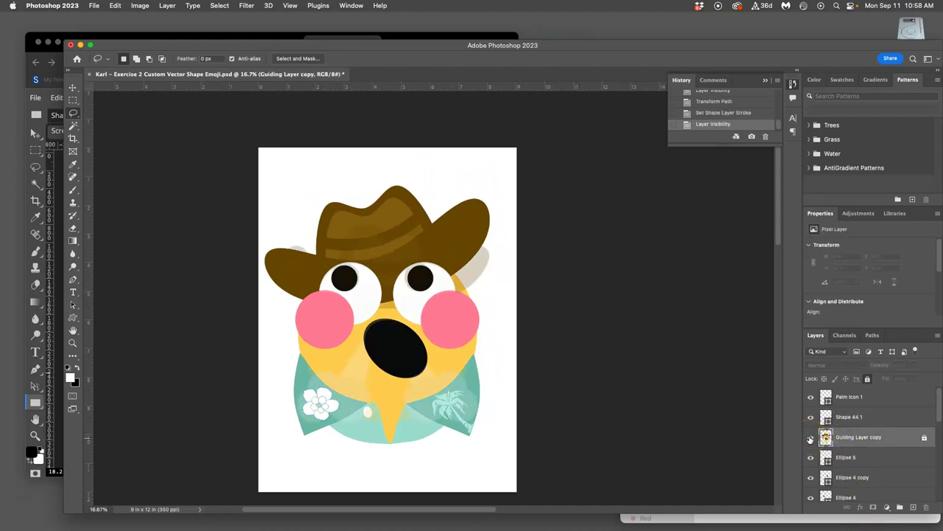
pyautogui.click(811, 437)
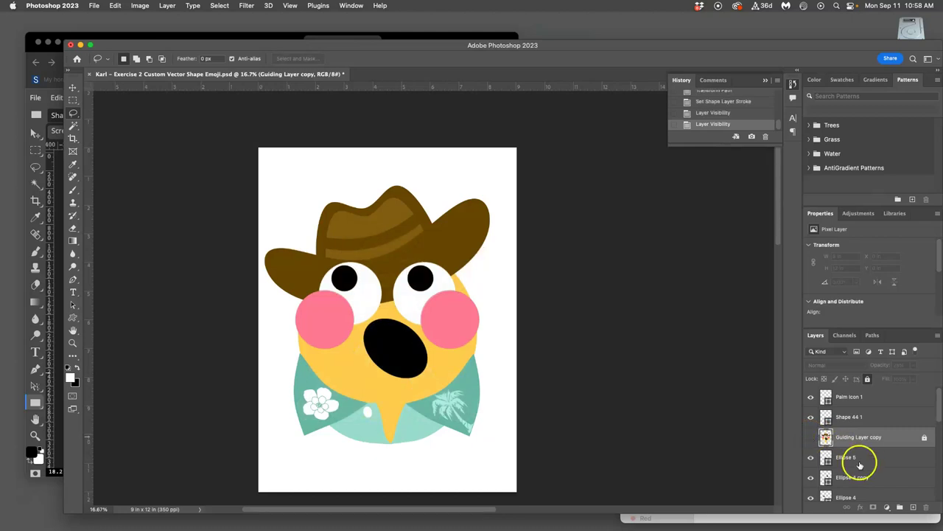
# Step: Toggle the white background to check transparency, leaving it visible
pyautogui.scroll(-5, 860, 462)
pyautogui.click(810, 491)
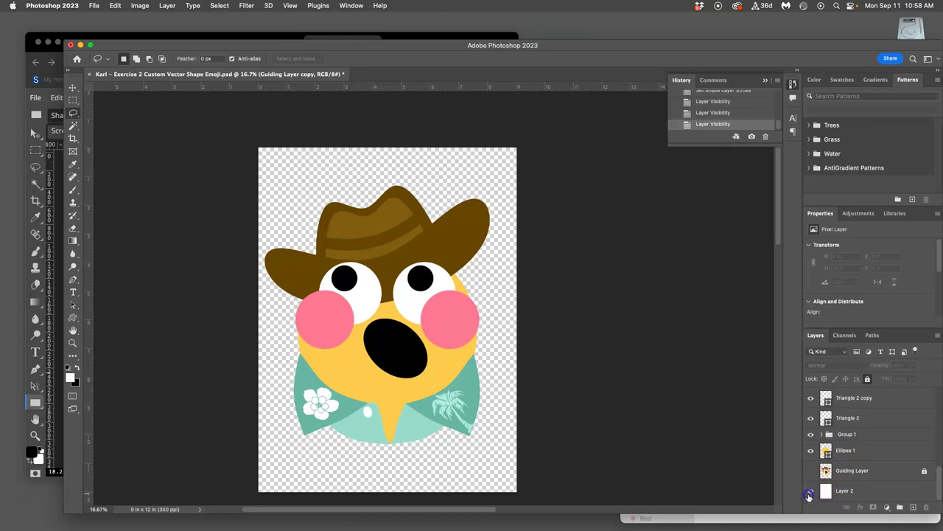
pyautogui.click(811, 494)
pyautogui.click(810, 494)
pyautogui.click(810, 494)
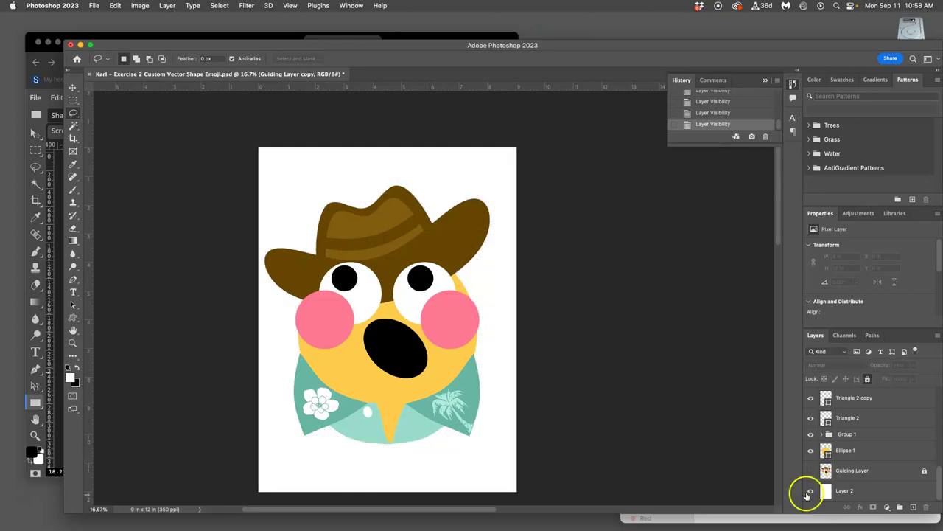
pyautogui.scroll(2, 518, 339)
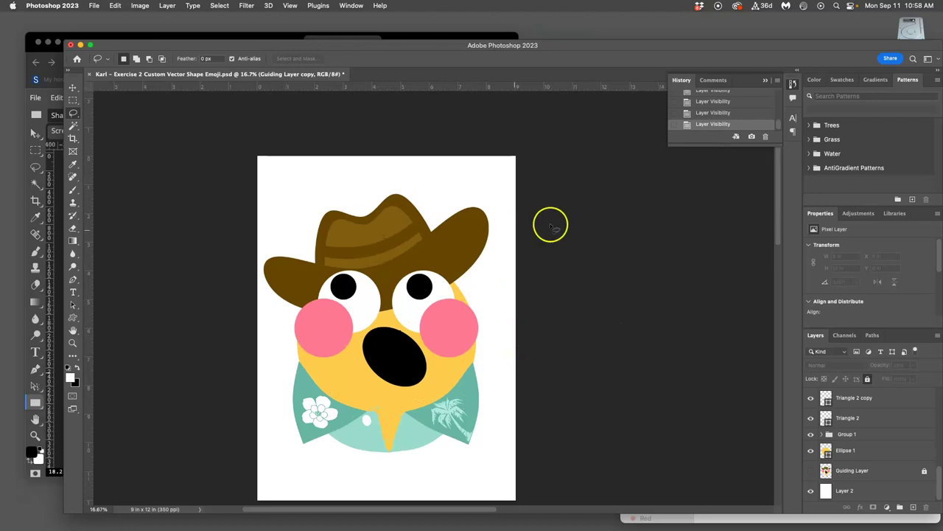
# Step: Save the emoji PSD to the desktop and bring the Chrome window with Photopea forward
pyautogui.click(94, 5)
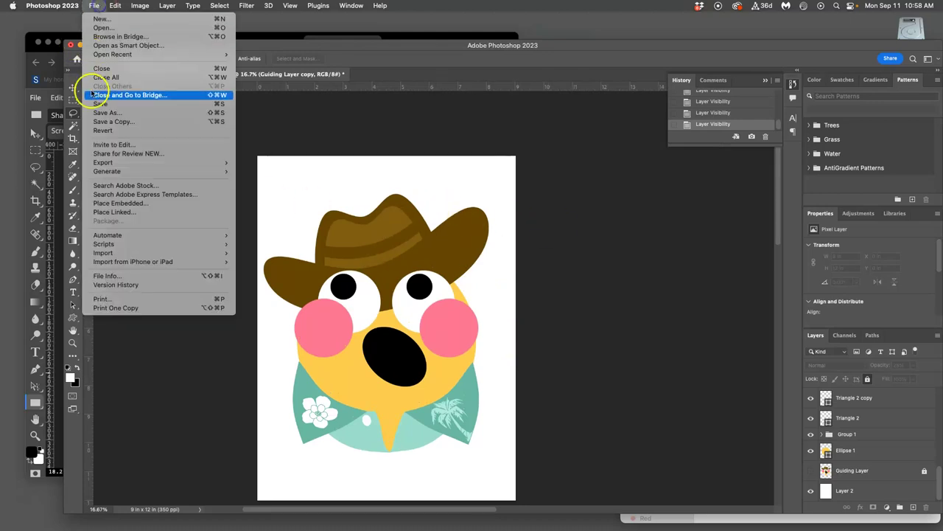
pyautogui.click(101, 104)
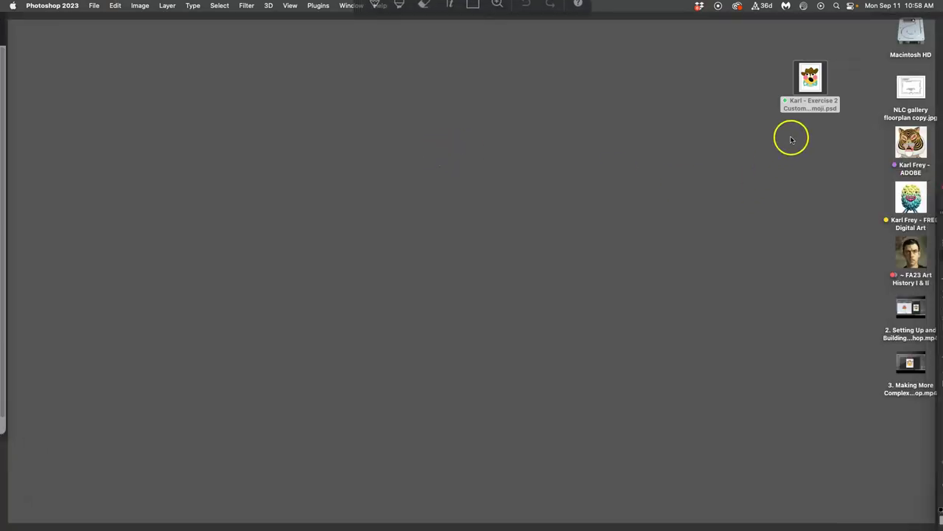
pyautogui.doubleClick(809, 83)
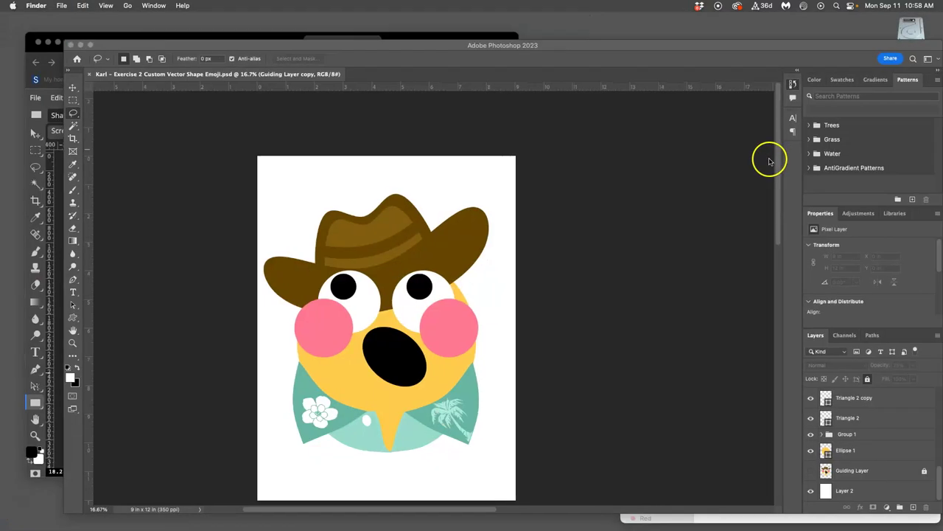
pyautogui.scroll(-3, 400, 211)
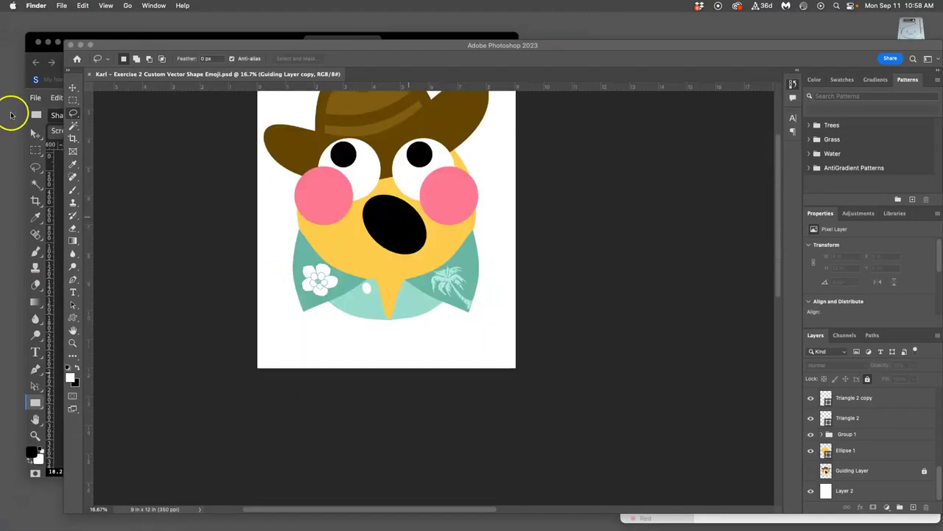
pyautogui.click(47, 56)
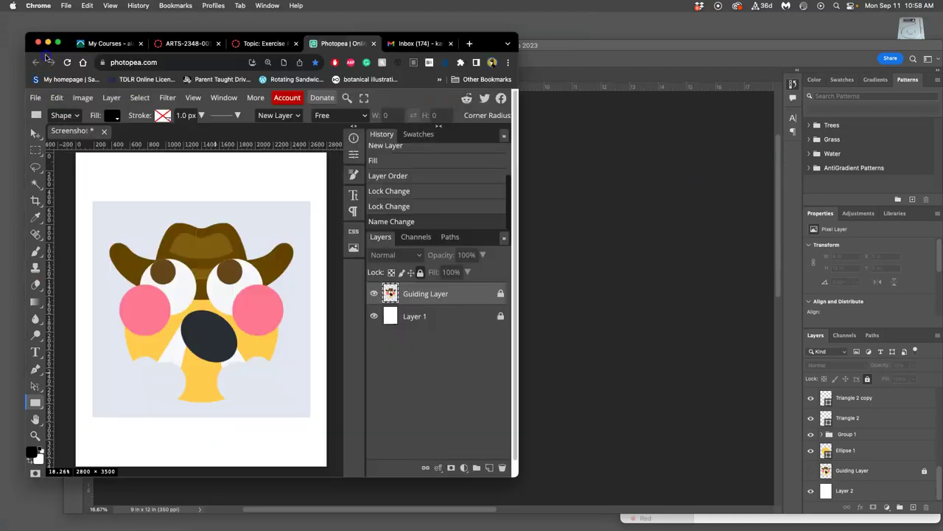
# Step: Browse classmates' emoji posts in the Canvas 'Topic: Exercise' discussion, then return to Photoshop
pyautogui.click(260, 42)
pyautogui.scroll(-5, 361, 309)
pyautogui.scroll(-15, 361, 309)
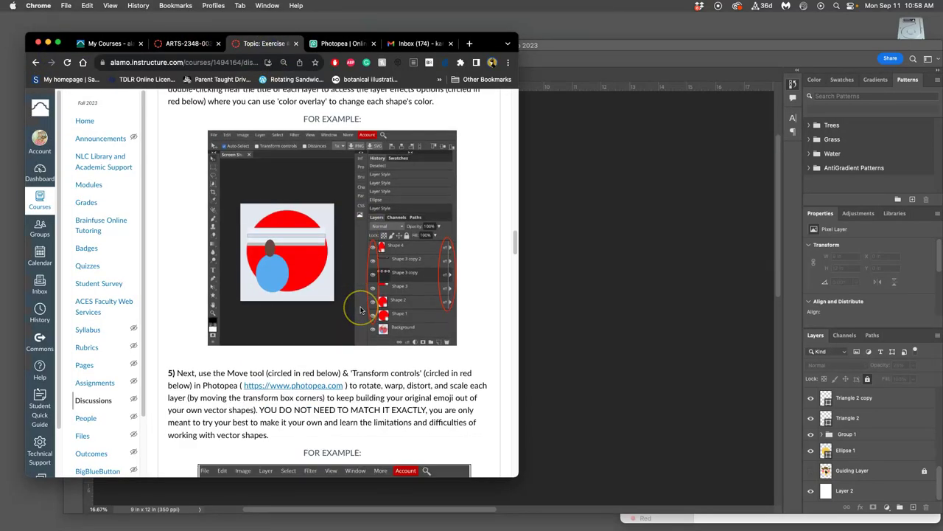
pyautogui.scroll(-10, 362, 310)
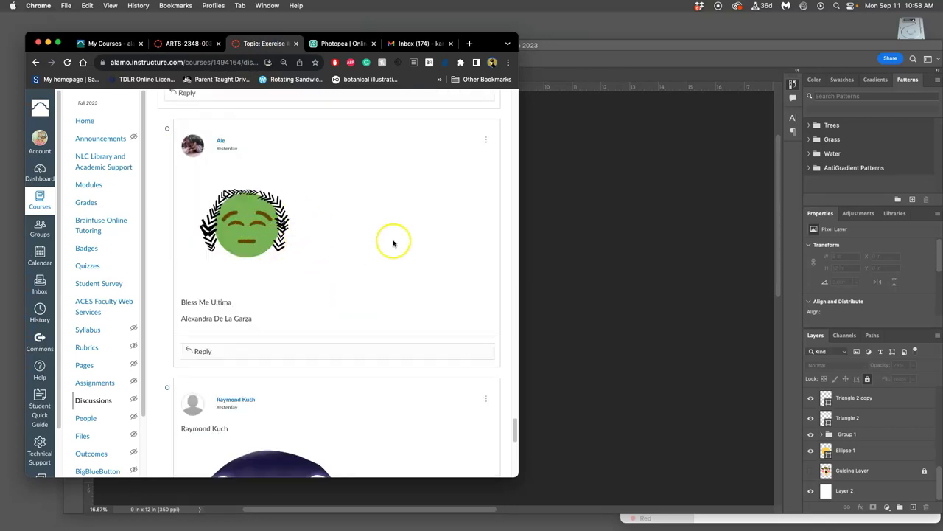
pyautogui.click(603, 258)
# Step: Return to the emoji PSD from the desktop and make it the active document
pyautogui.scroll(3, 516, 255)
pyautogui.scroll(-2, 519, 256)
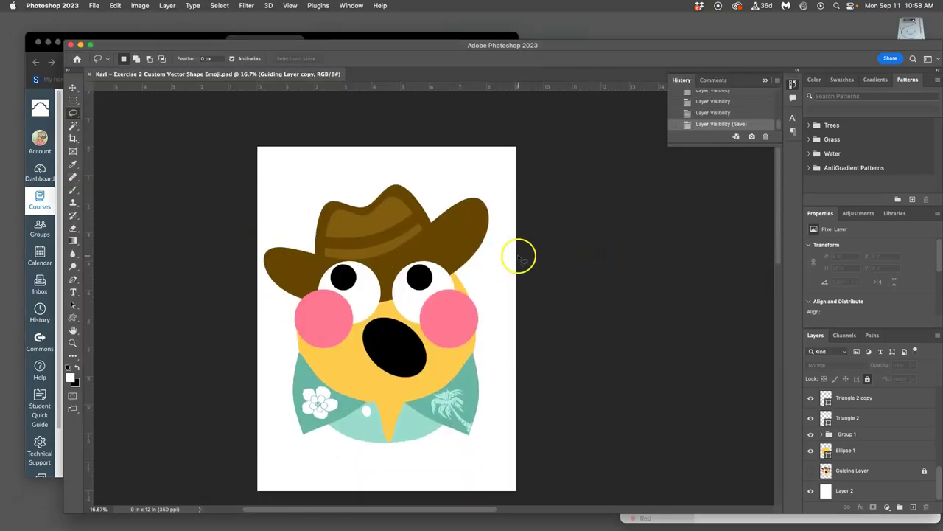
pyautogui.press('F11')
pyautogui.click(810, 96)
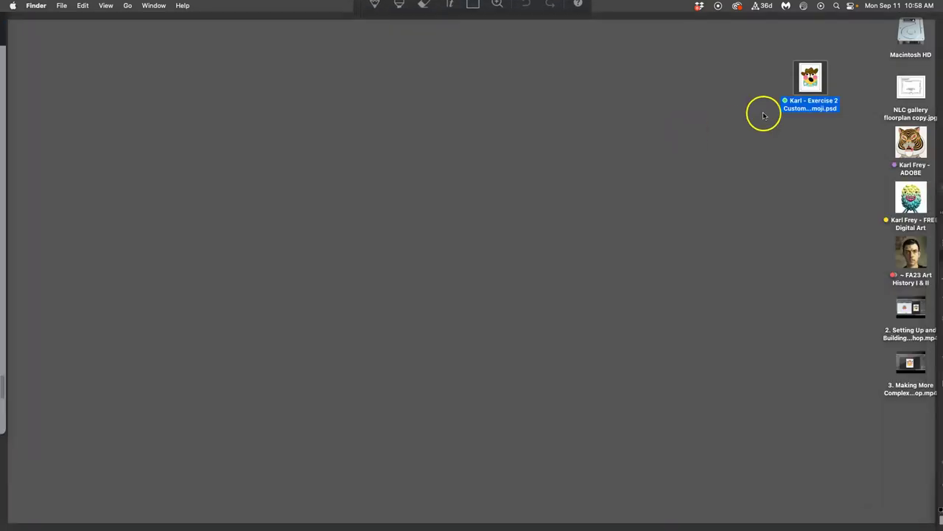
pyautogui.doubleClick(798, 109)
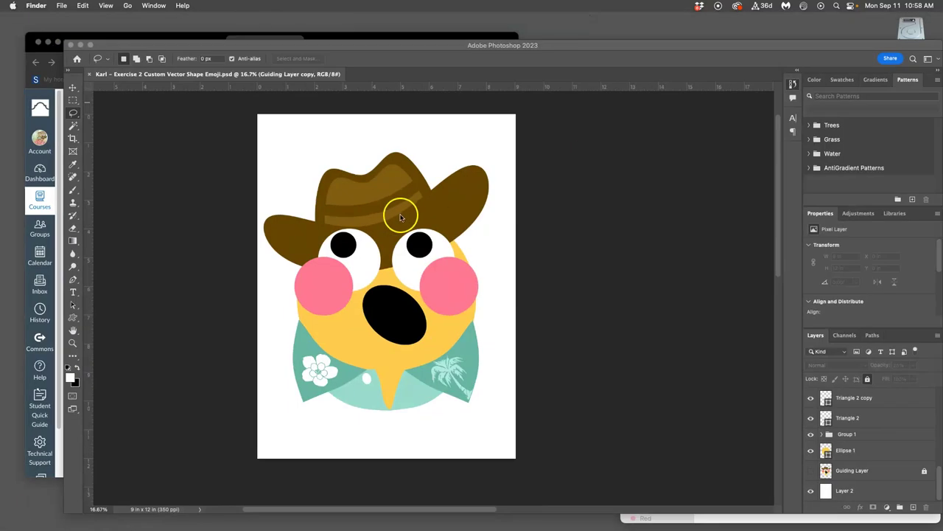
pyautogui.click(811, 492)
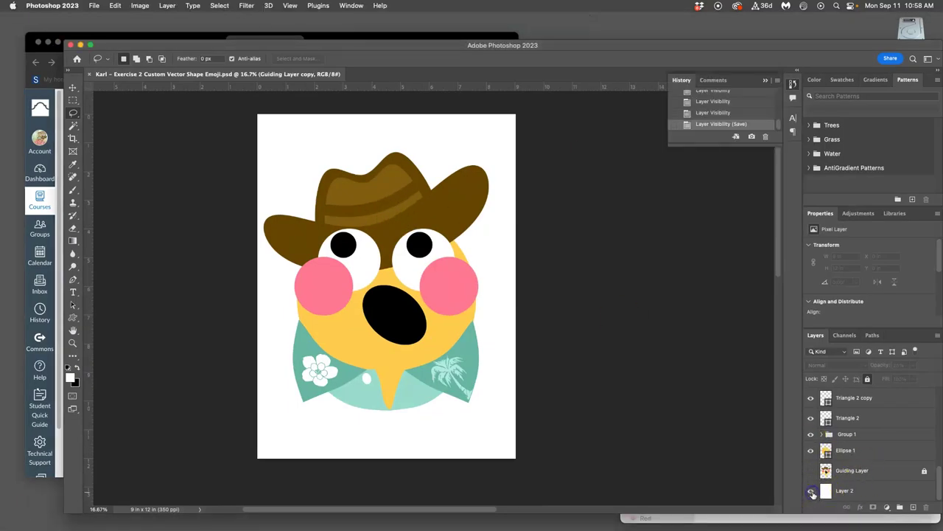
# Step: Hide the white background, Guiding Layer and Guiding Layer copy, comparing the guides against the emoji
pyautogui.click(812, 492)
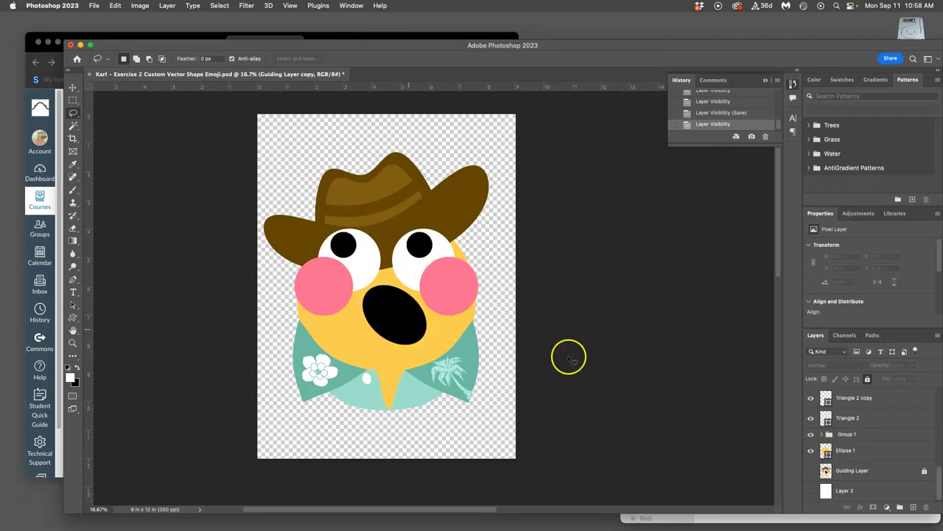
pyautogui.click(812, 471)
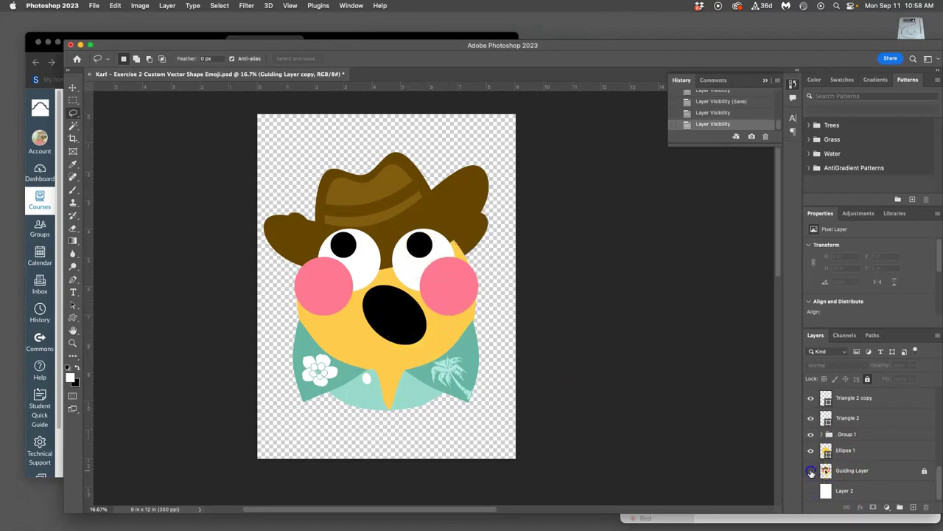
pyautogui.scroll(5, 868, 449)
pyautogui.click(811, 438)
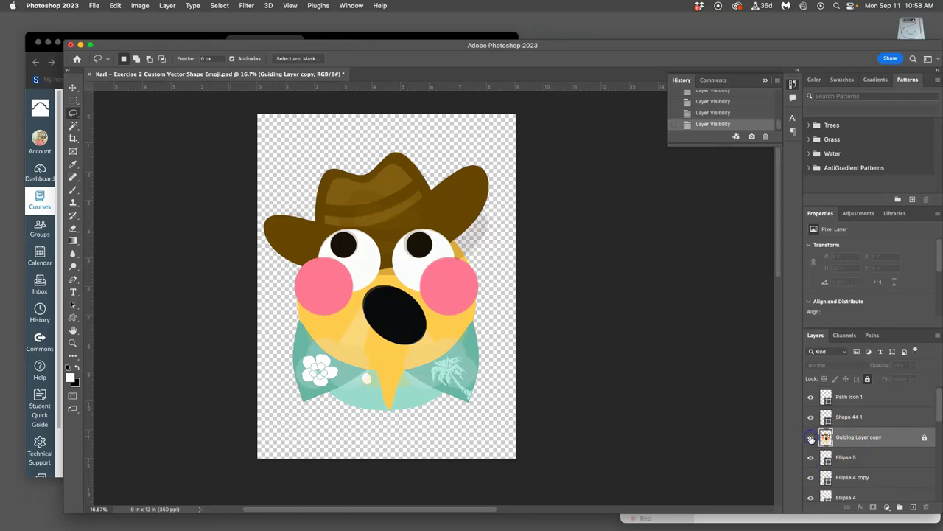
pyautogui.click(811, 438)
pyautogui.click(811, 437)
pyautogui.click(811, 437)
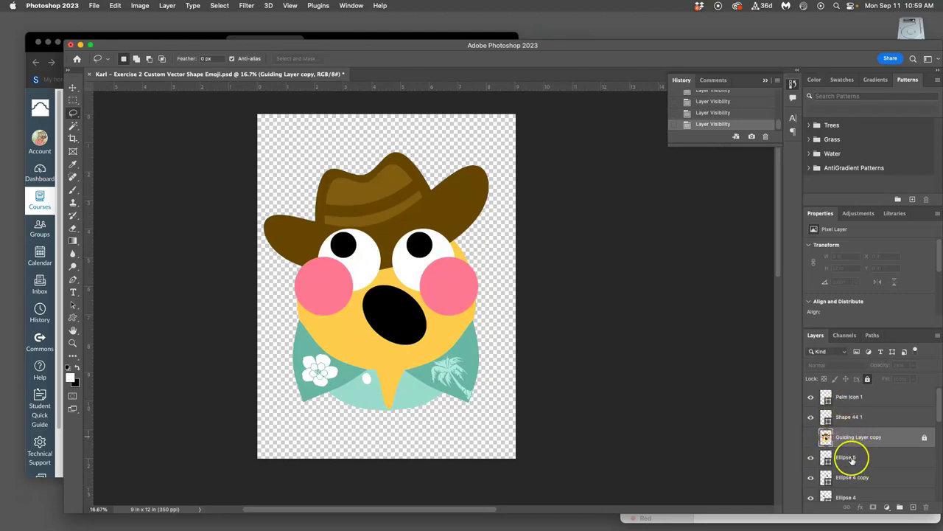
# Step: Toggle the hat group (Group 1) off and on to check it, leaving it visible
pyautogui.scroll(-10, 852, 457)
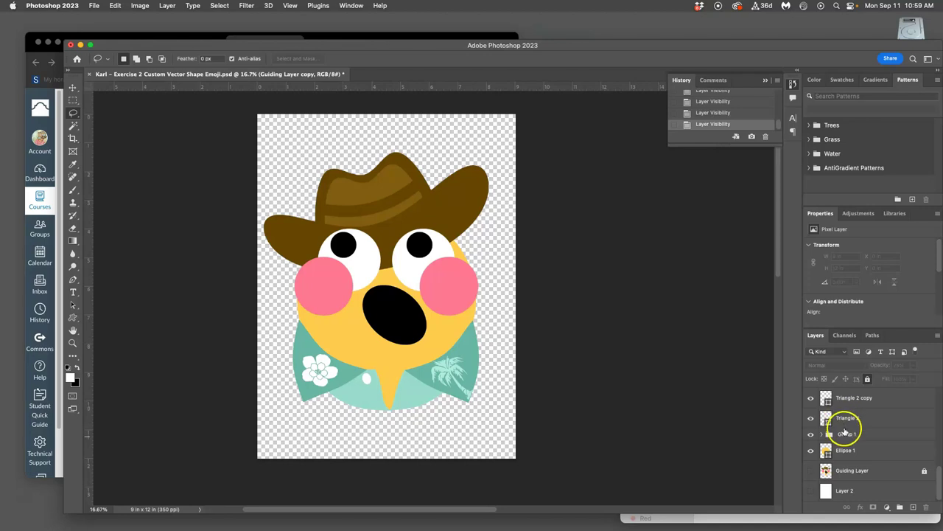
pyautogui.click(810, 434)
pyautogui.click(811, 435)
pyautogui.click(811, 434)
pyautogui.click(811, 434)
# Step: Save a copy of the emoji as a PNG on the desktop, accepting the PNG Format Options
pyautogui.click(92, 6)
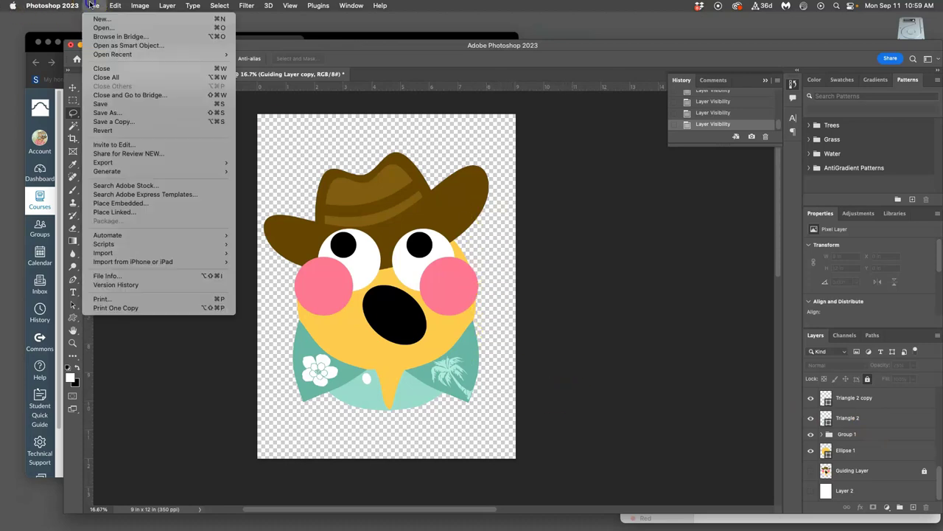
pyautogui.click(121, 121)
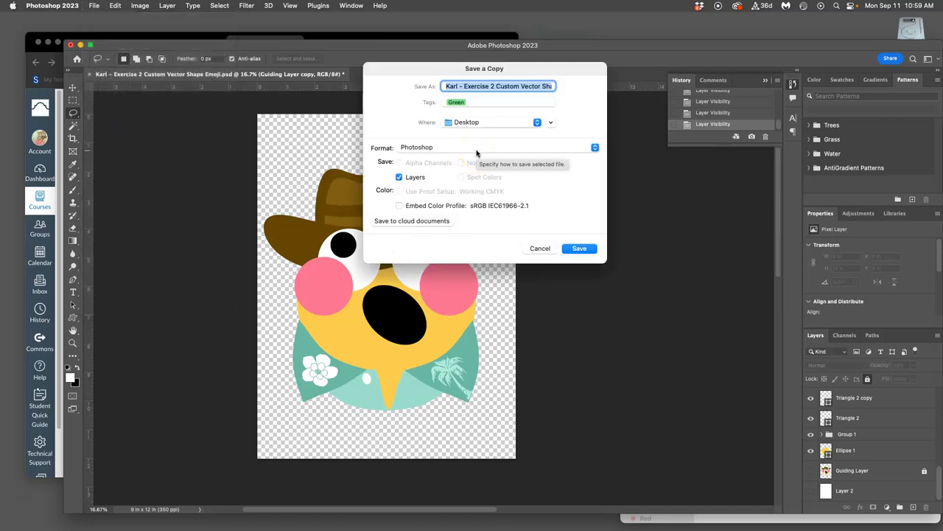
pyautogui.click(475, 150)
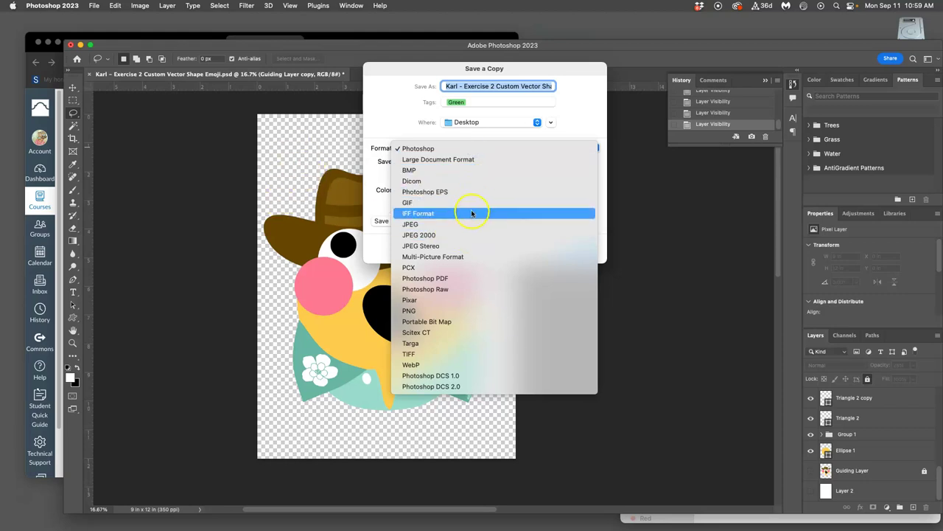
pyautogui.click(417, 311)
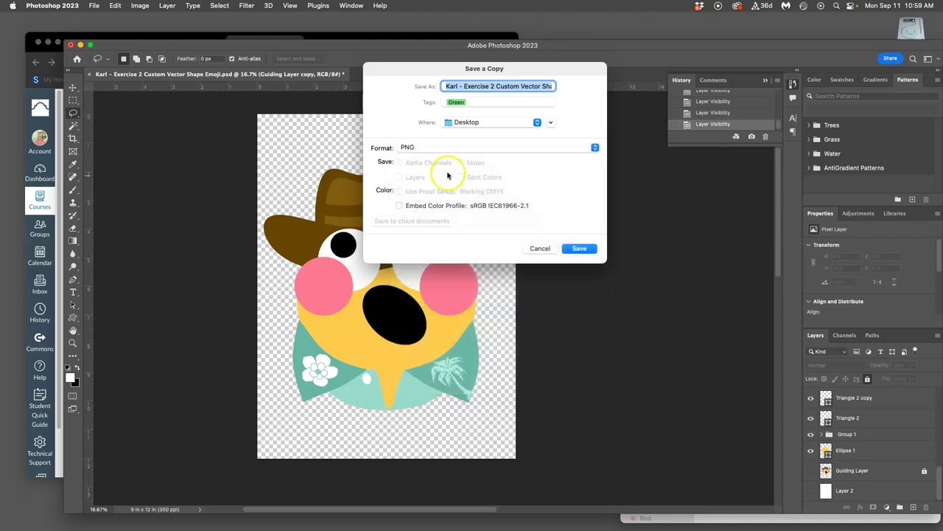
pyautogui.click(579, 249)
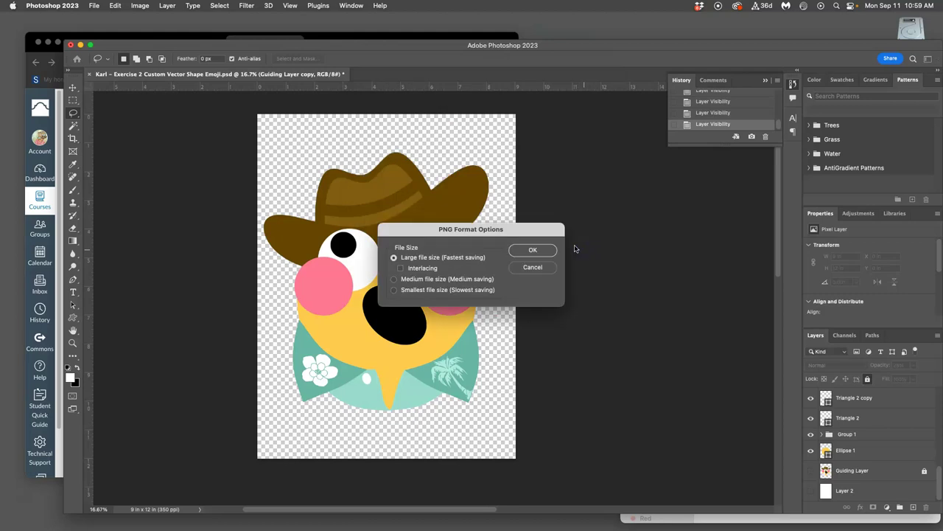
pyautogui.click(541, 250)
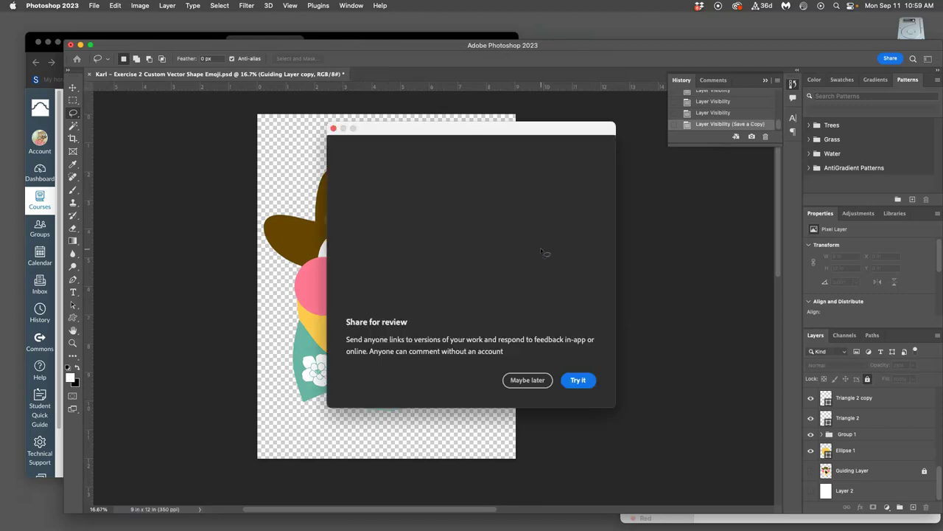
# Step: Dismiss the Share for review prompt with Don't show again and reveal the desktop
pyautogui.click(546, 375)
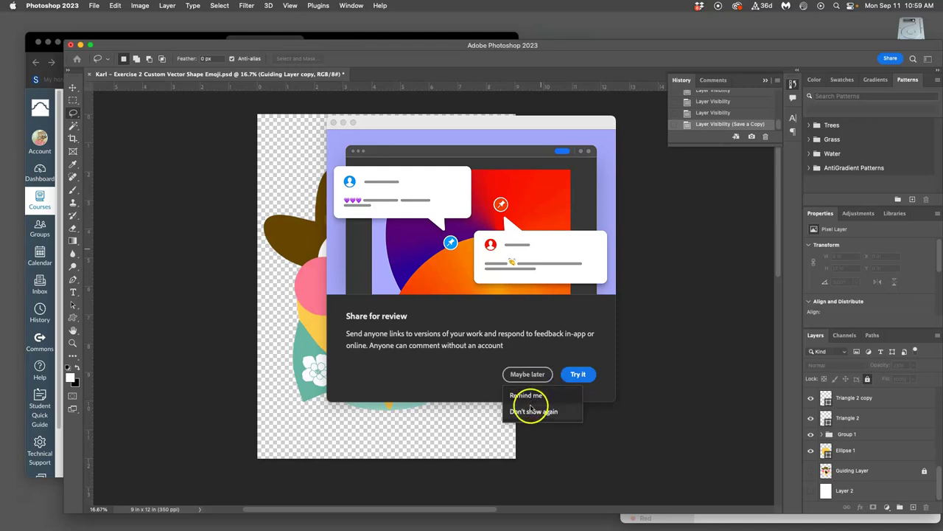
pyautogui.click(531, 410)
pyautogui.press('F11')
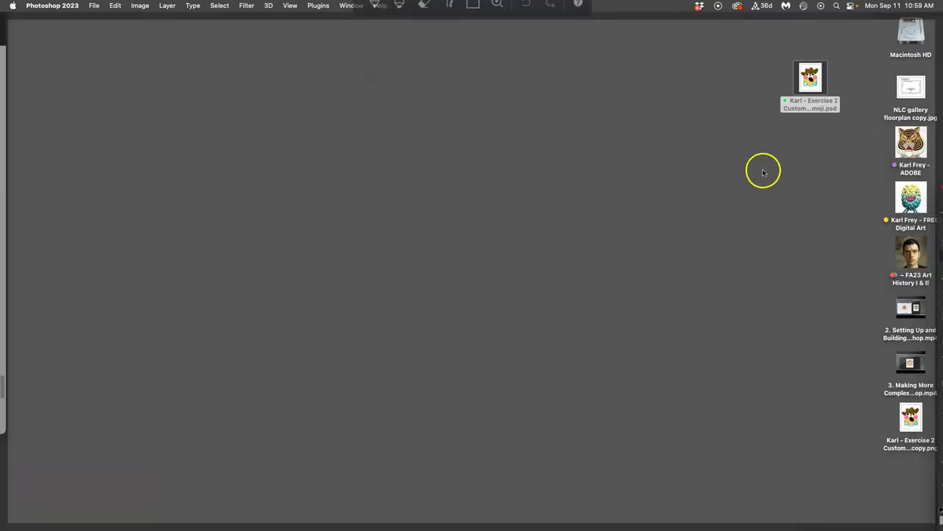
# Step: Move the exported PNG under the PSD on the desktop and tag it orange
pyautogui.moveTo(914, 429); pyautogui.dragTo(811, 144)
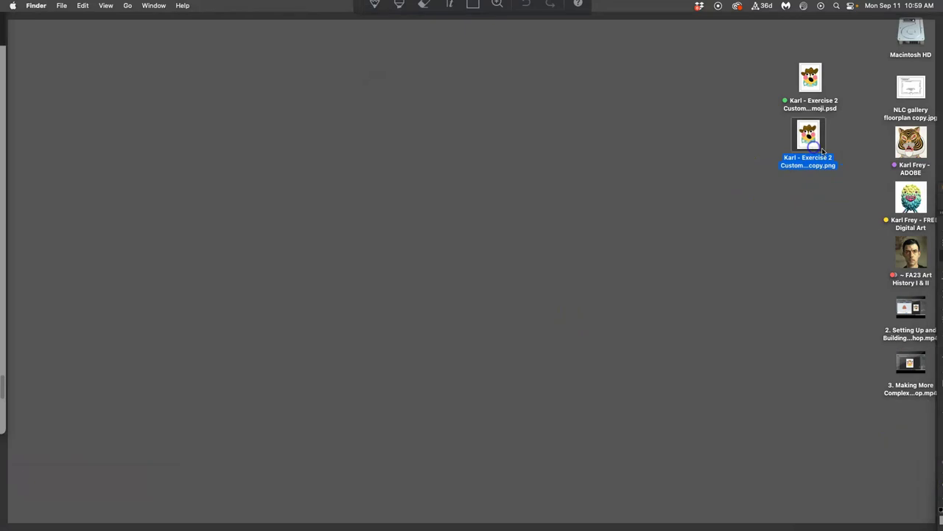
pyautogui.rightClick(811, 144)
pyautogui.click(605, 290)
# Step: Open the PNG in Preview, zoom out and back in to check it, then close it
pyautogui.doubleClick(809, 137)
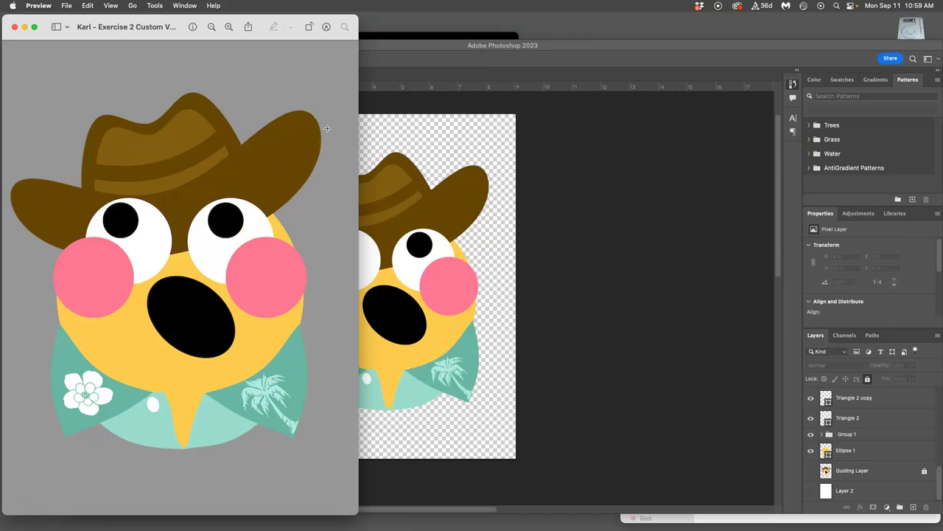
pyautogui.press('super+minus')
pyautogui.press('super+minus')
pyautogui.press('super+minus')
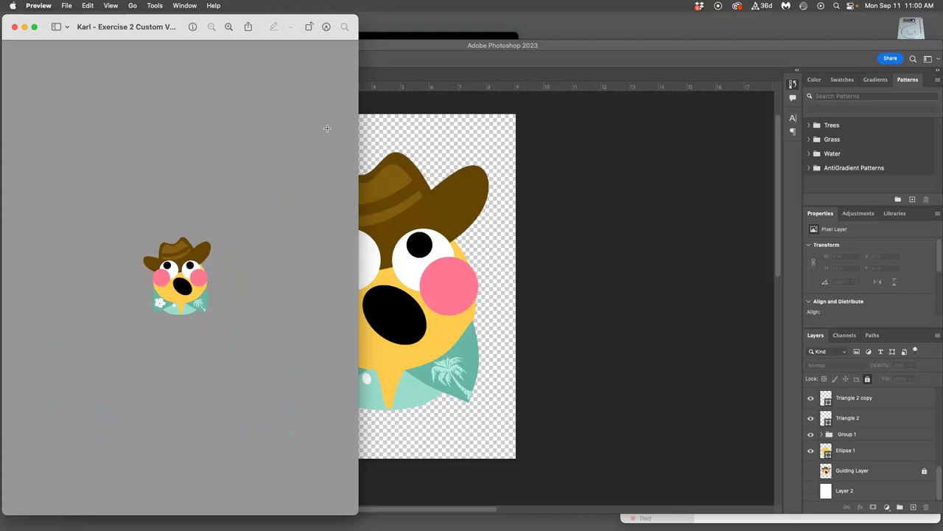
pyautogui.press('super+plus')
pyautogui.press('super+plus')
pyautogui.press('super+plus')
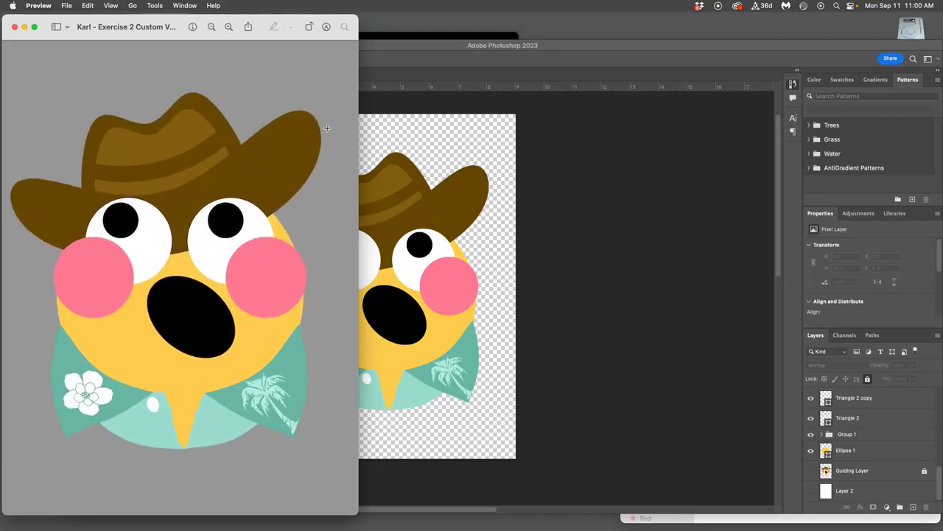
pyautogui.click(15, 26)
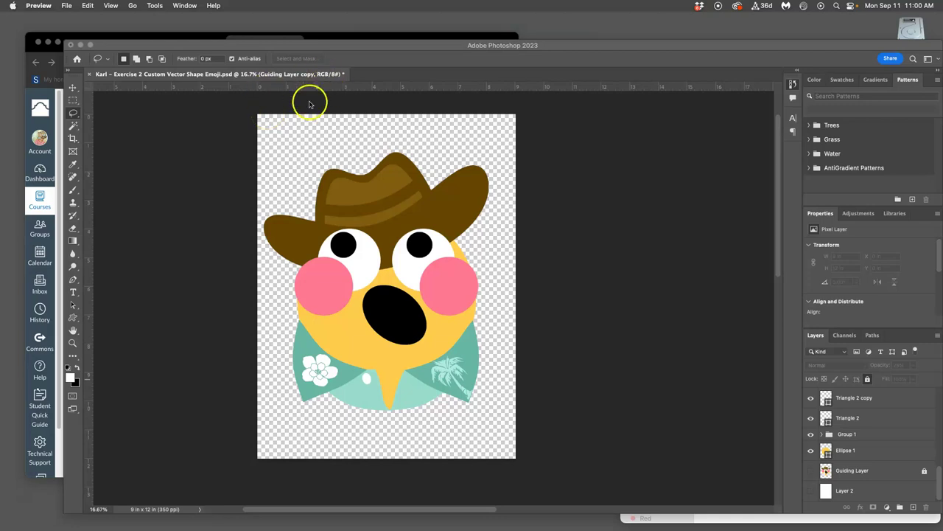
# Step: Start a new reply in the Canvas discussion and choose More > Image > Upload Image
pyautogui.click(87, 34)
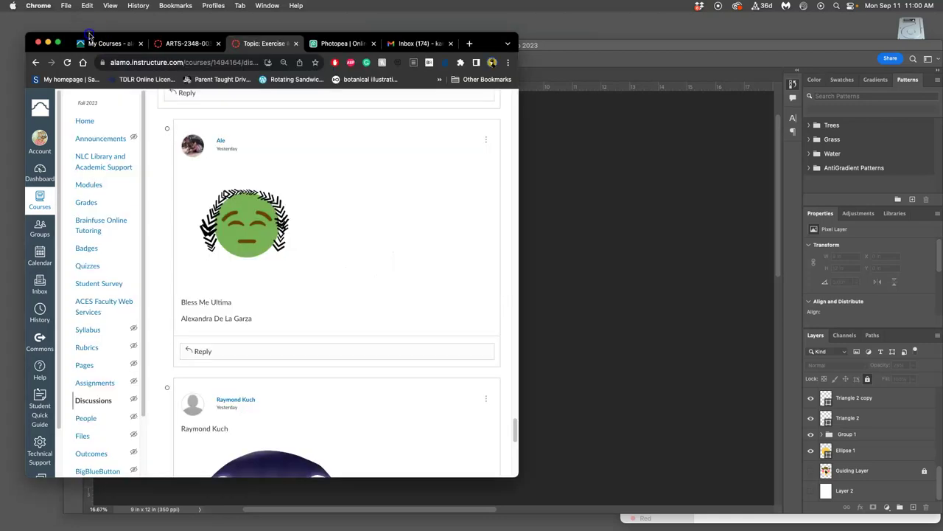
pyautogui.scroll(3, 290, 193)
pyautogui.click(219, 195)
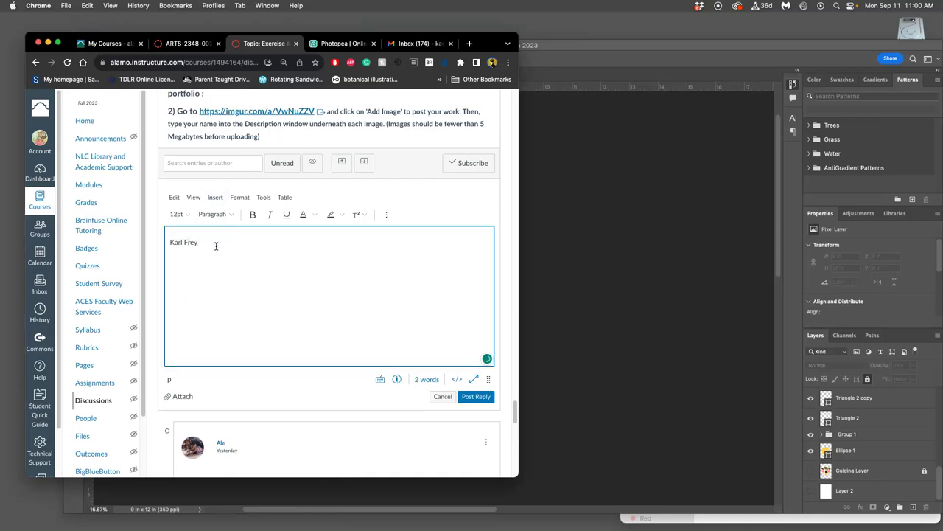
pyautogui.click(386, 213)
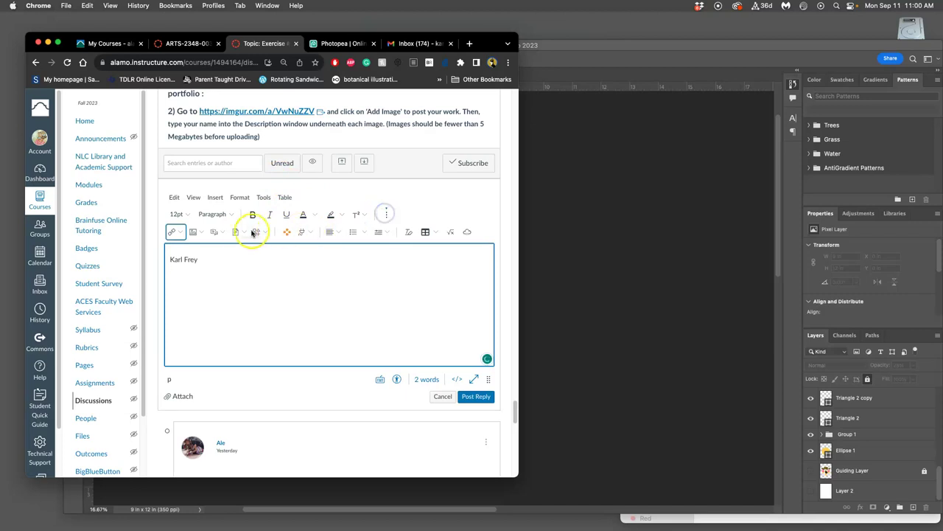
pyautogui.click(194, 232)
pyautogui.click(217, 249)
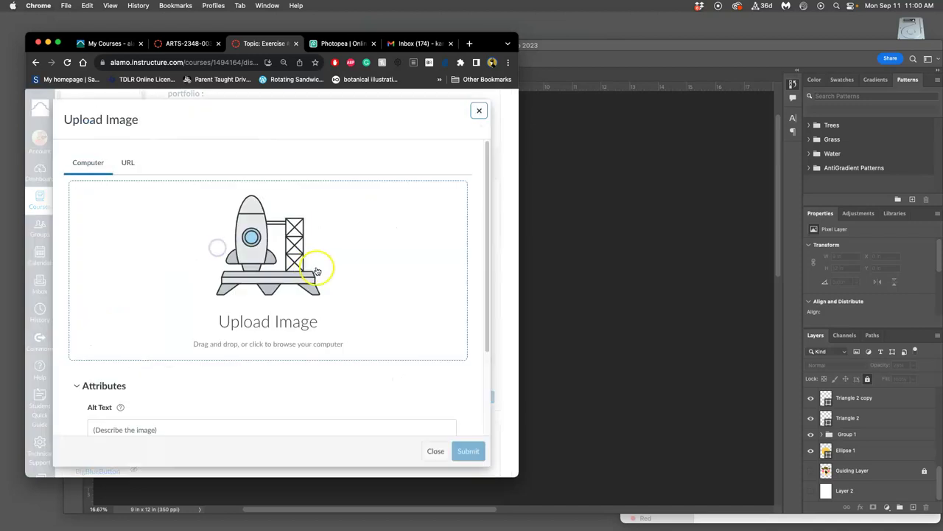
# Step: Upload the cowboy emoji PNG, resize it to 314 x 419 and post the reply
pyautogui.press('F11')
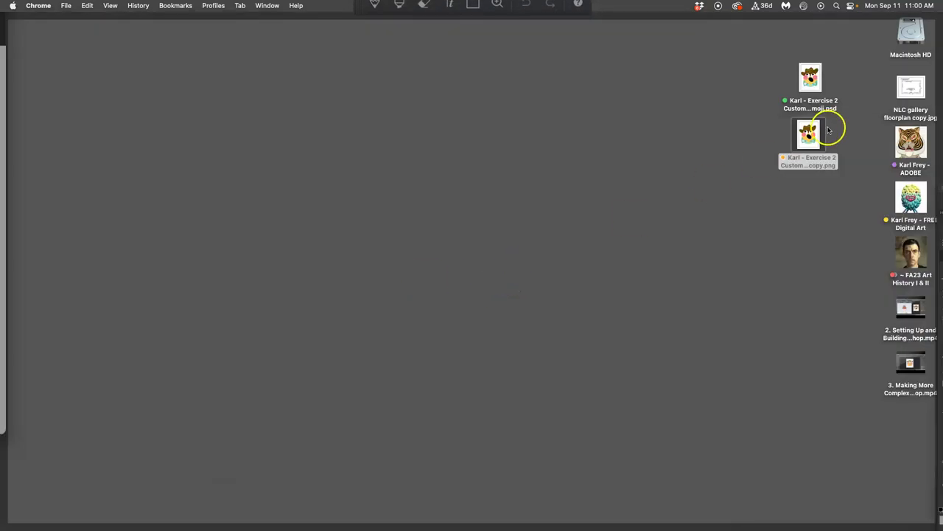
pyautogui.moveTo(815, 131); pyautogui.dragTo(263, 287)
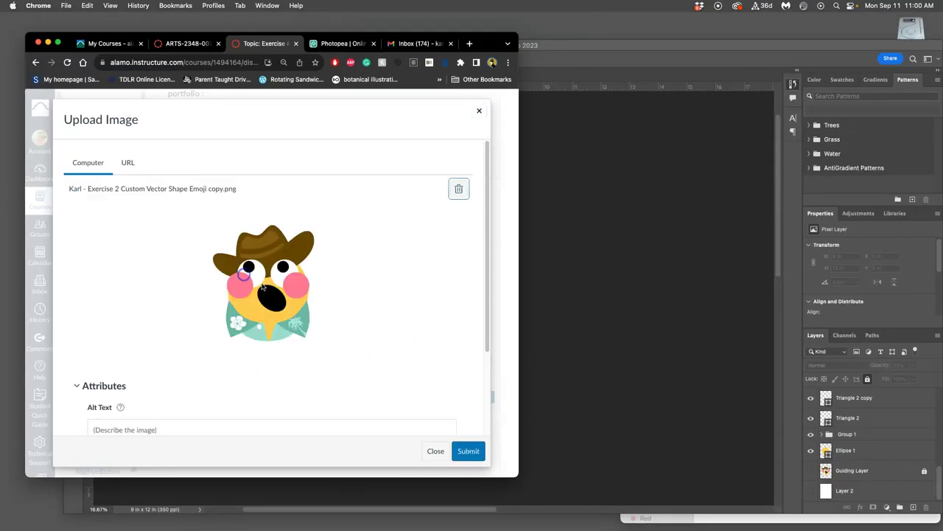
pyautogui.click(475, 449)
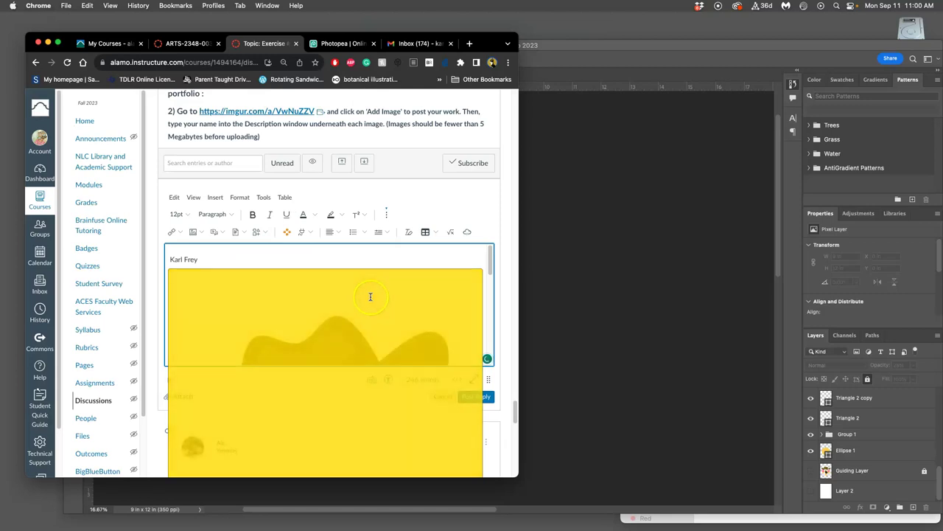
pyautogui.click(362, 297)
pyautogui.moveTo(479, 267); pyautogui.dragTo(291, 273)
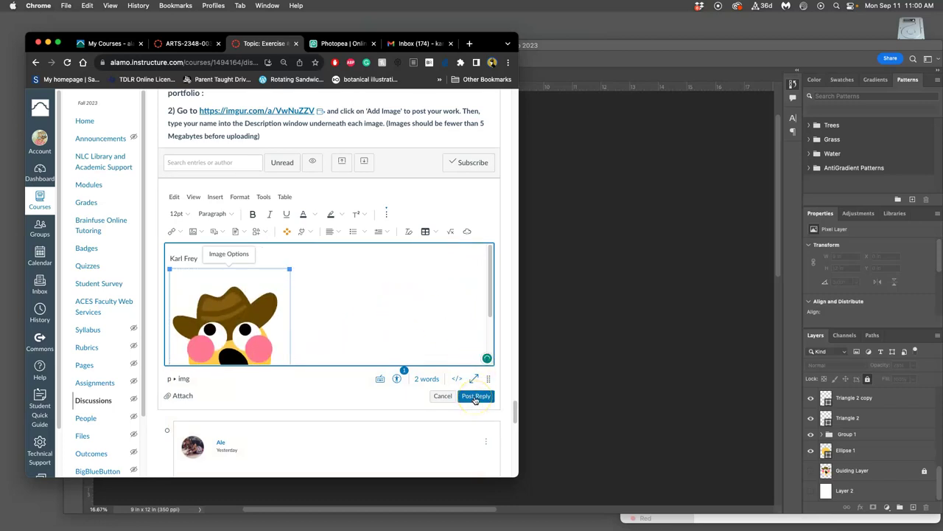
pyautogui.click(475, 397)
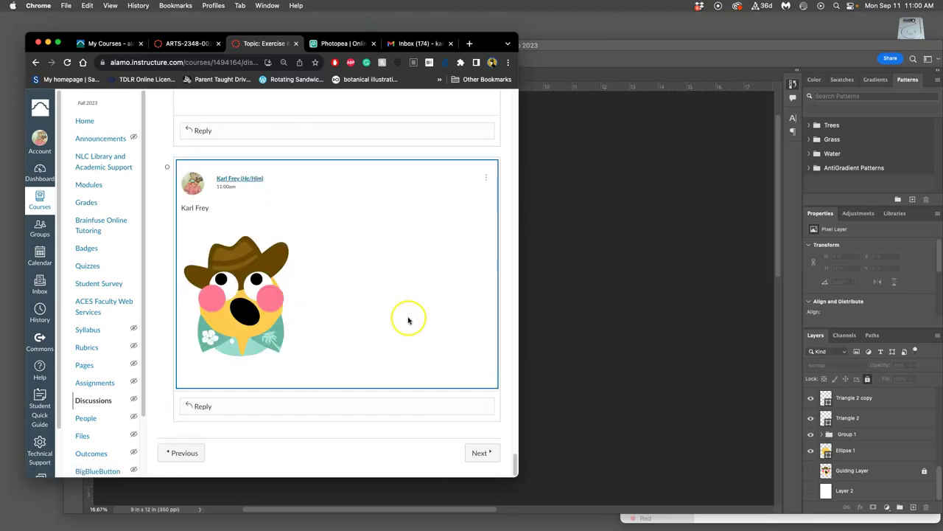
# Step: Review the assignment's example images in the Canvas discussion, then bring up the Photoshop cowboy emoji
pyautogui.scroll(5, 295, 325)
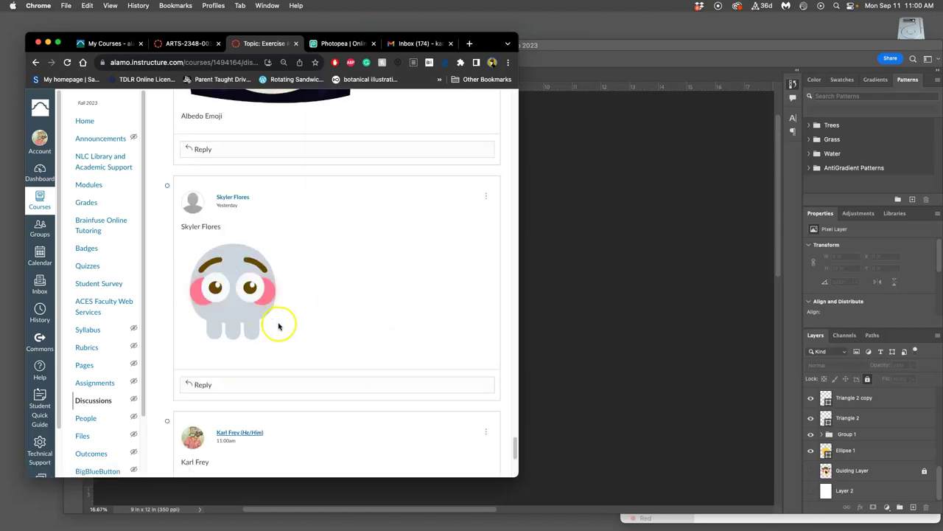
pyautogui.scroll(5, 279, 326)
pyautogui.scroll(6, 276, 321)
pyautogui.scroll(-2, 274, 318)
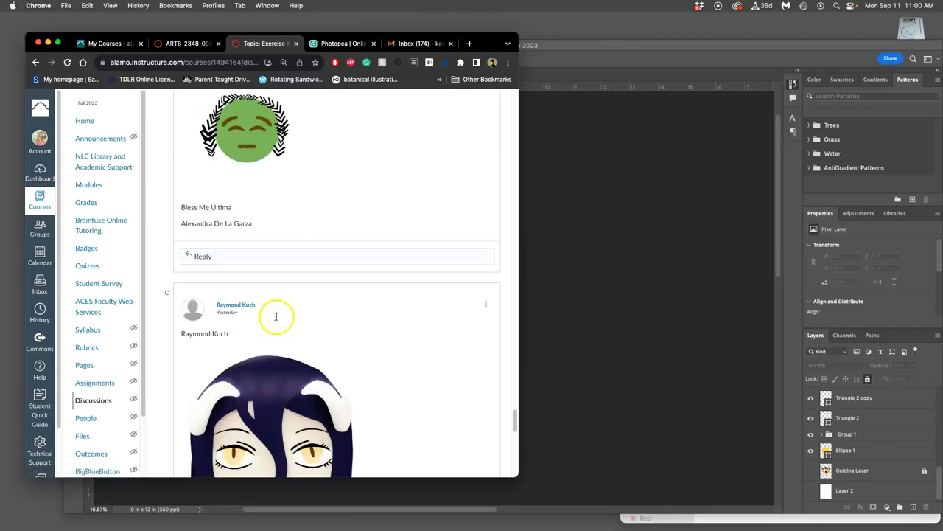
pyautogui.scroll(10, 299, 316)
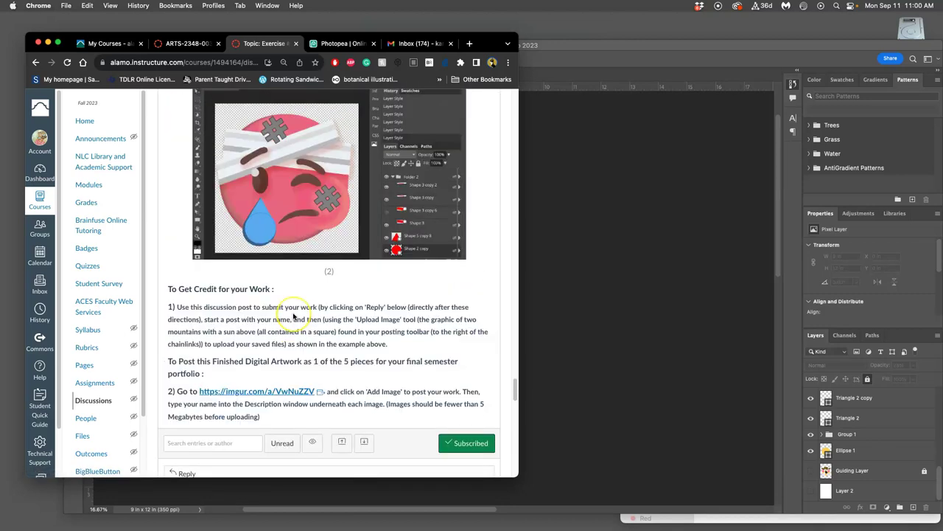
pyautogui.scroll(10, 294, 315)
pyautogui.scroll(-3, 293, 315)
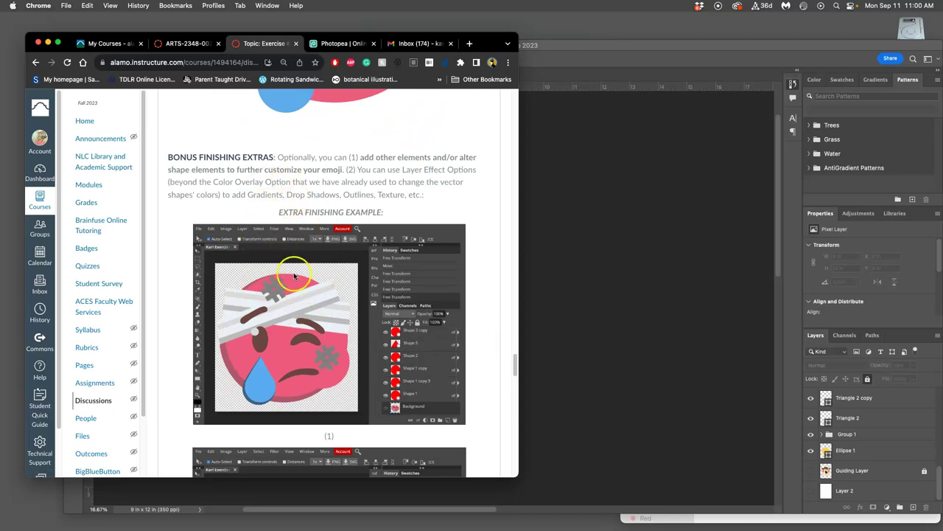
pyautogui.scroll(-5, 289, 271)
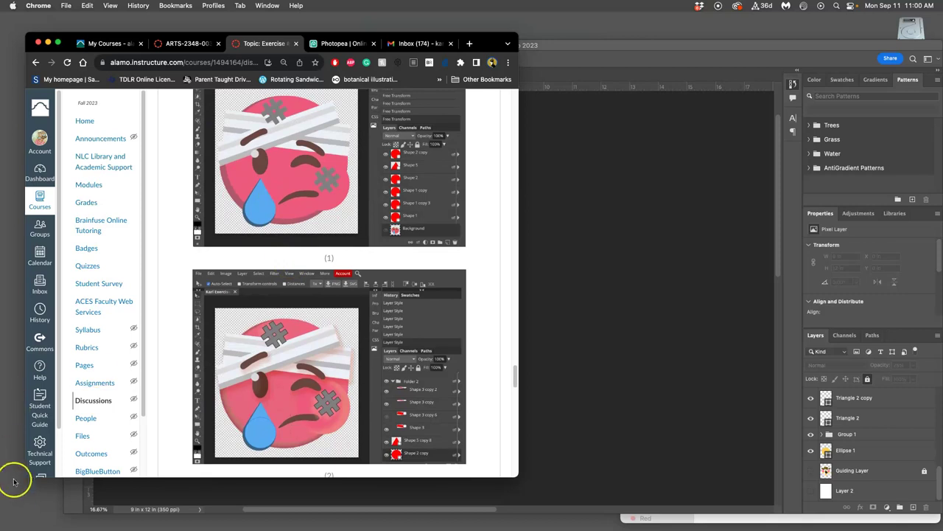
pyautogui.scroll(2, 311, 270)
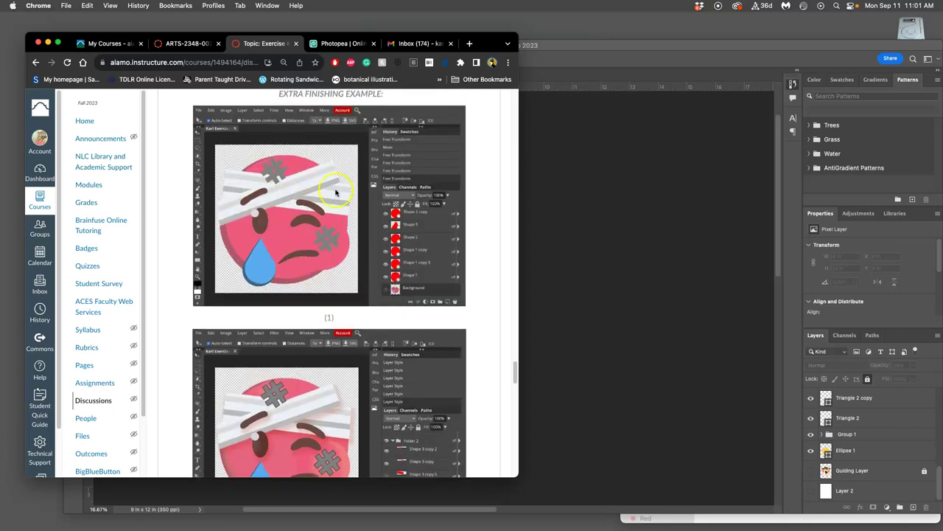
pyautogui.click(586, 264)
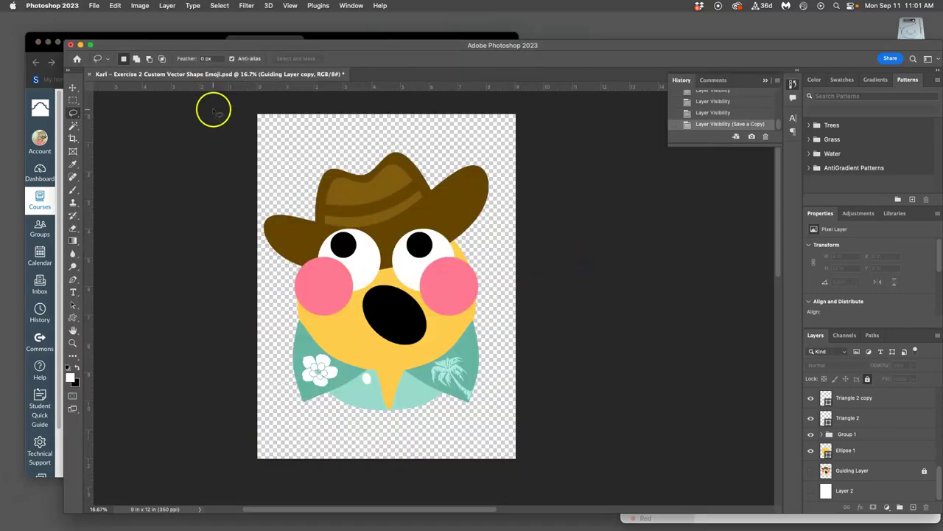
# Step: Go back to Canvas, look down through the discussion replies, then return to the Photoshop emoji document
pyautogui.click(101, 36)
pyautogui.scroll(-3, 315, 343)
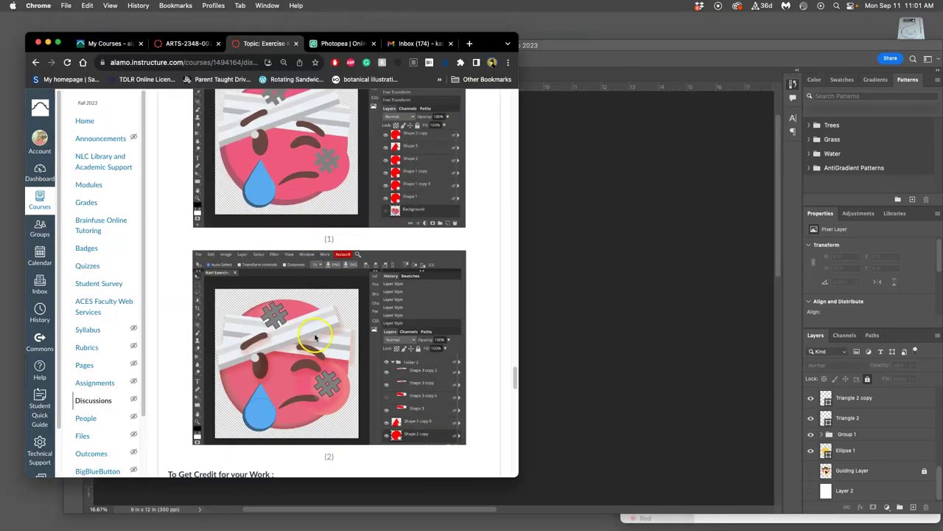
pyautogui.scroll(-2, 305, 358)
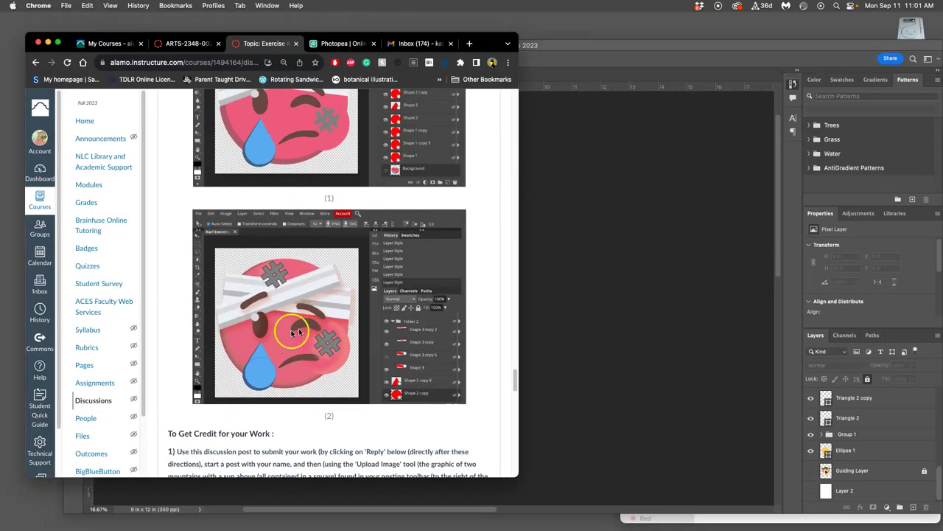
pyautogui.scroll(-1, 297, 360)
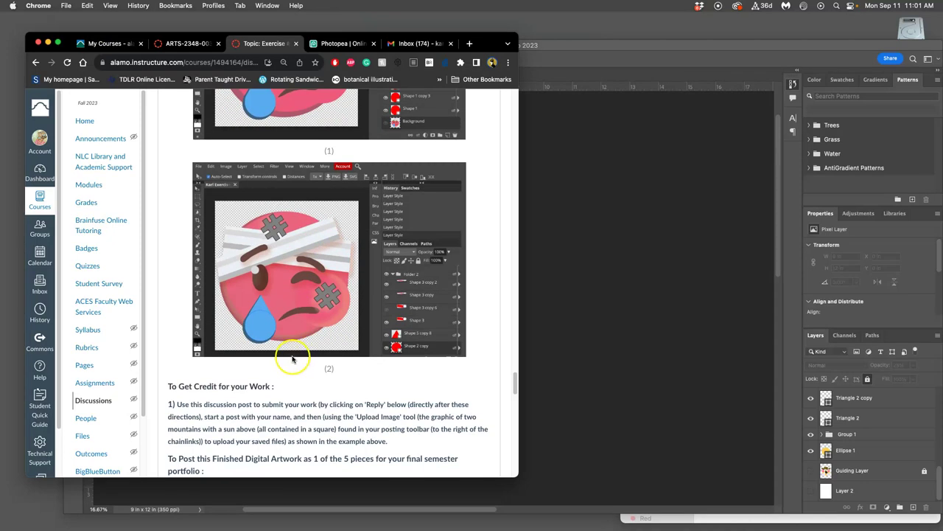
pyautogui.scroll(-4, 305, 351)
pyautogui.scroll(-5, 305, 352)
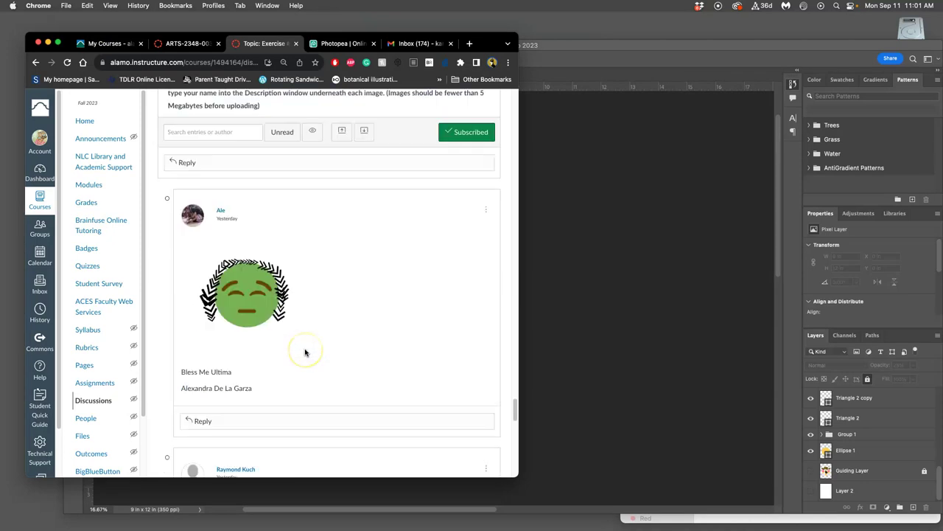
pyautogui.click(573, 352)
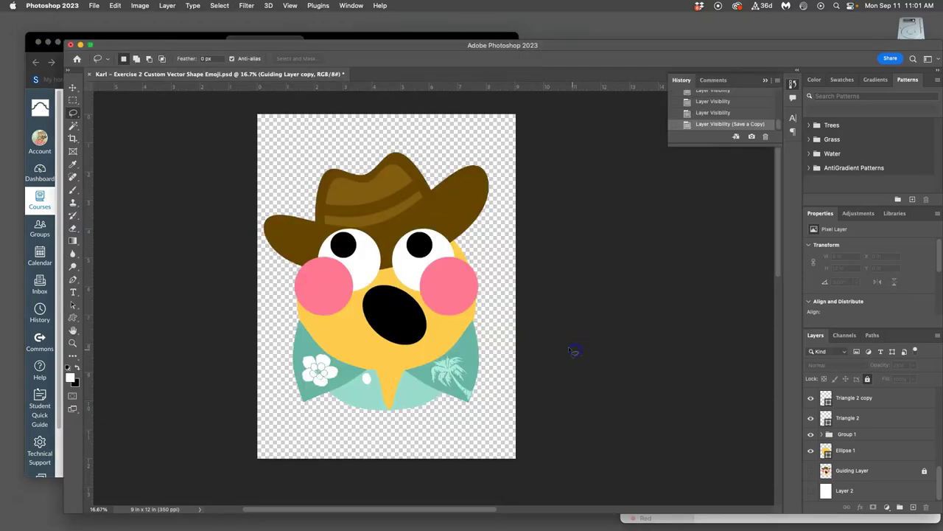
pyautogui.click(163, 47)
pyautogui.press('F11')
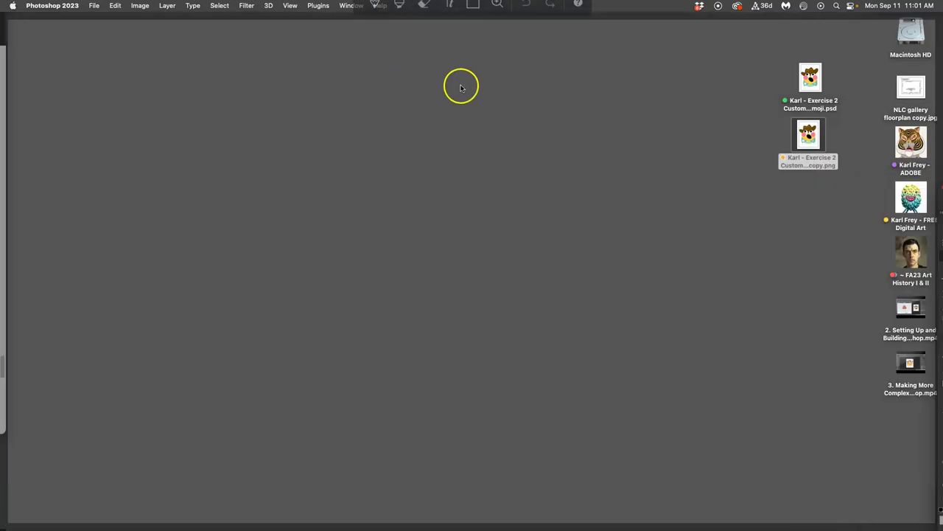
pyautogui.click(809, 135)
pyautogui.doubleClick(809, 135)
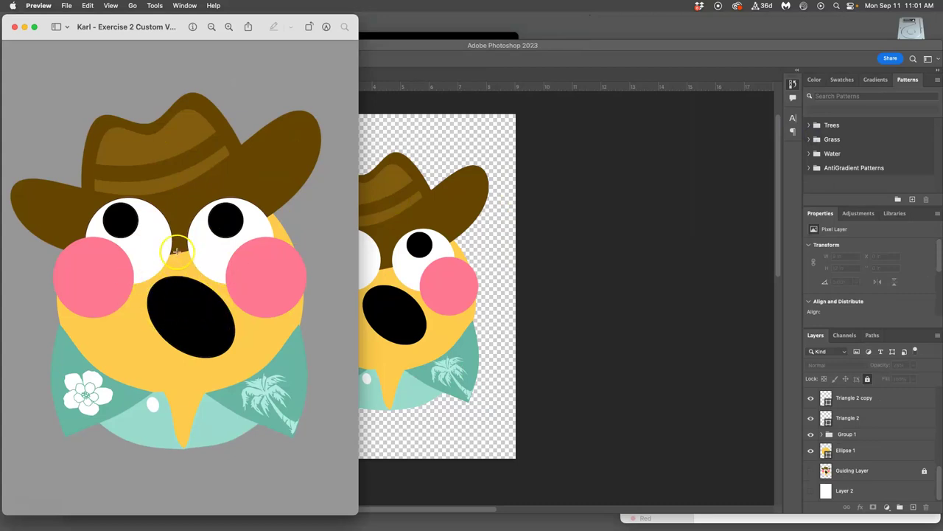
pyautogui.click(15, 27)
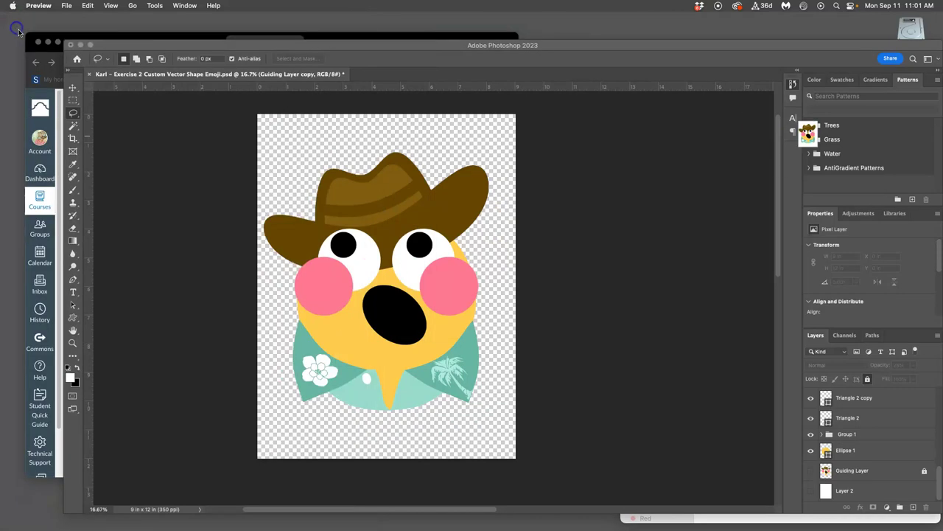